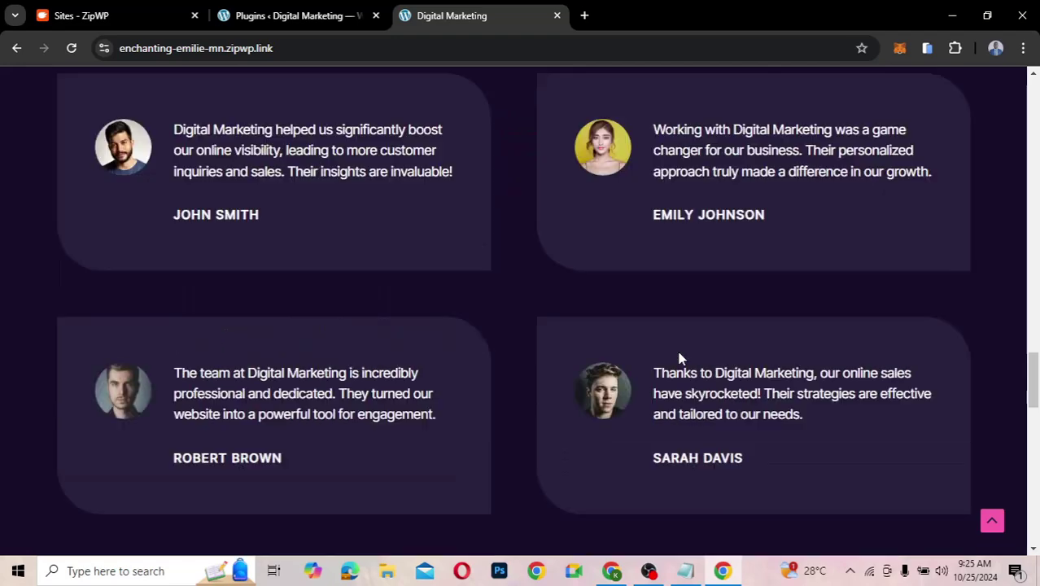
- Scroll the Digital Marketing home page down to its footer and back up to the 'Transform Your Online Presence Today' hero
scroll(680, 358, "down", 3)
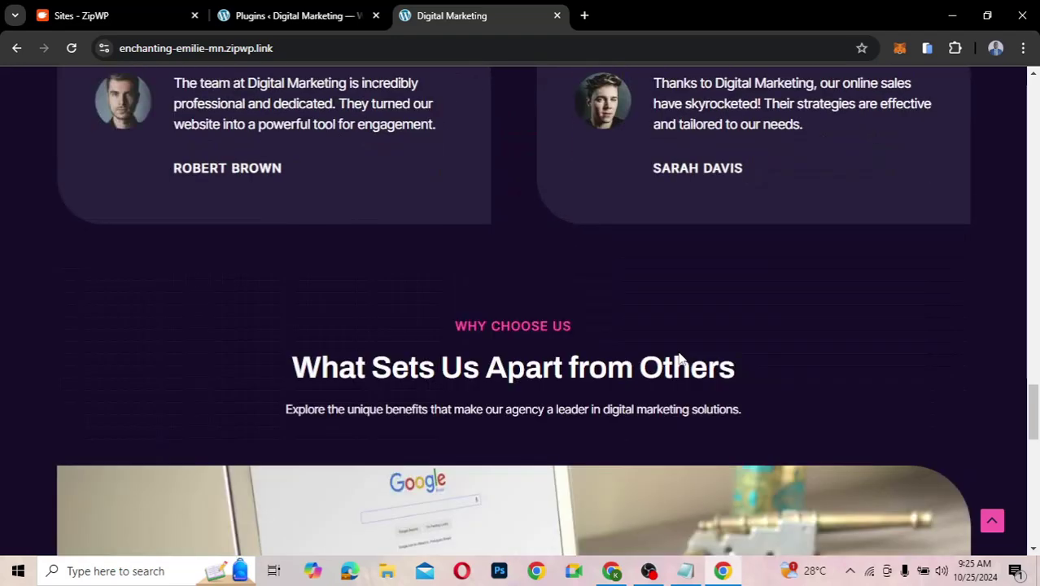
scroll(680, 358, "down", 7)
scroll(680, 358, "down", 3)
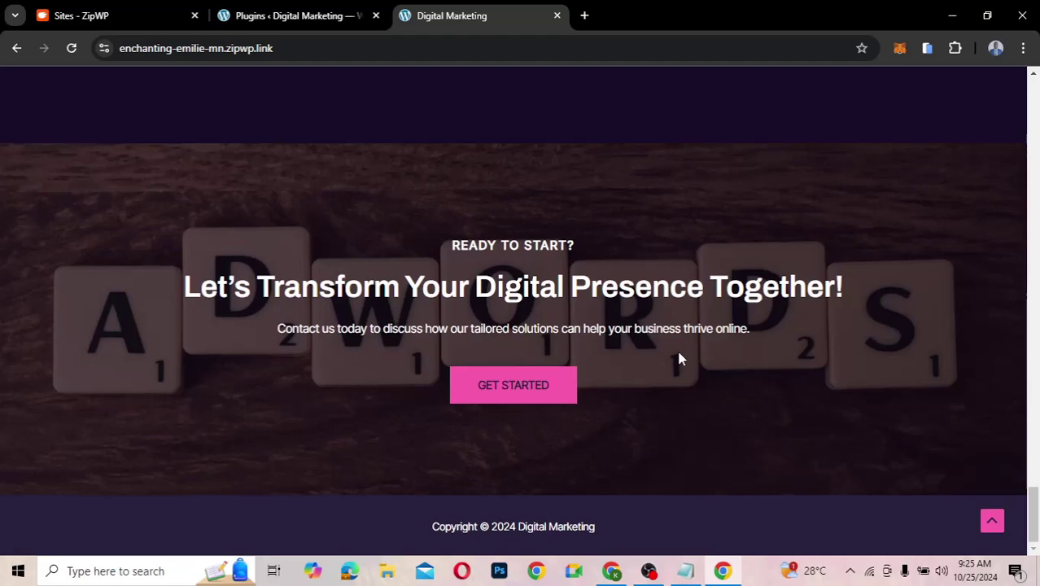
scroll(680, 358, "up", 3)
scroll(680, 358, "up", 5)
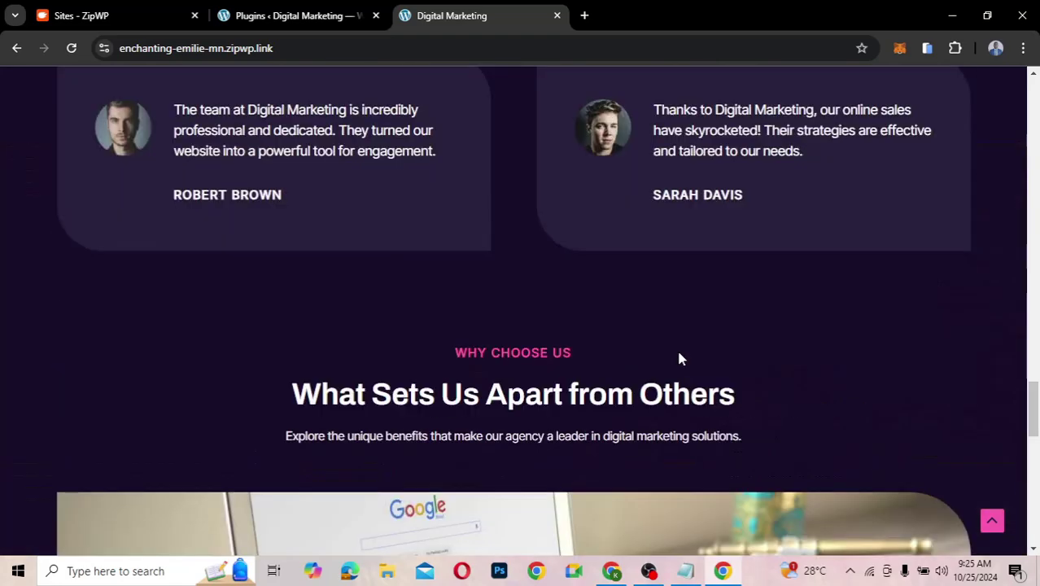
scroll(681, 358, "up", 10)
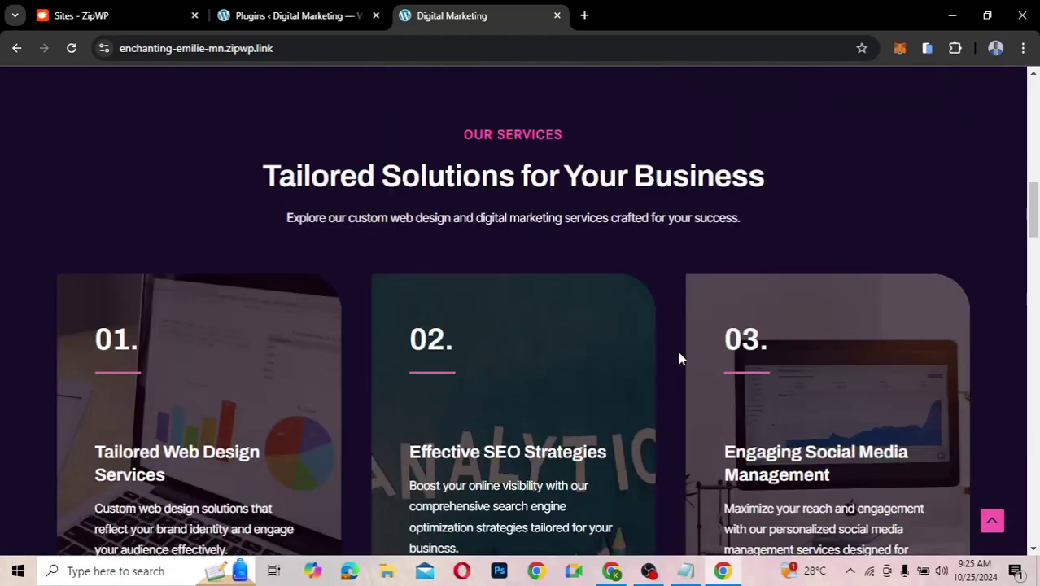
scroll(680, 358, "up", 10)
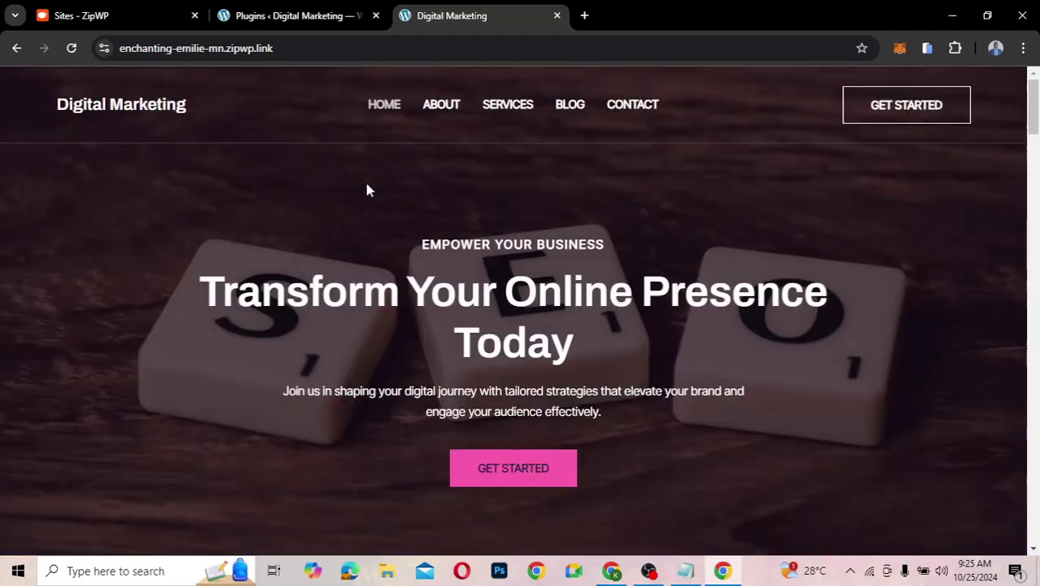
- Visit the About, Services, Blog and Contact pages, then scroll Contact down to its Reach Out Today form
left_click(453, 116)
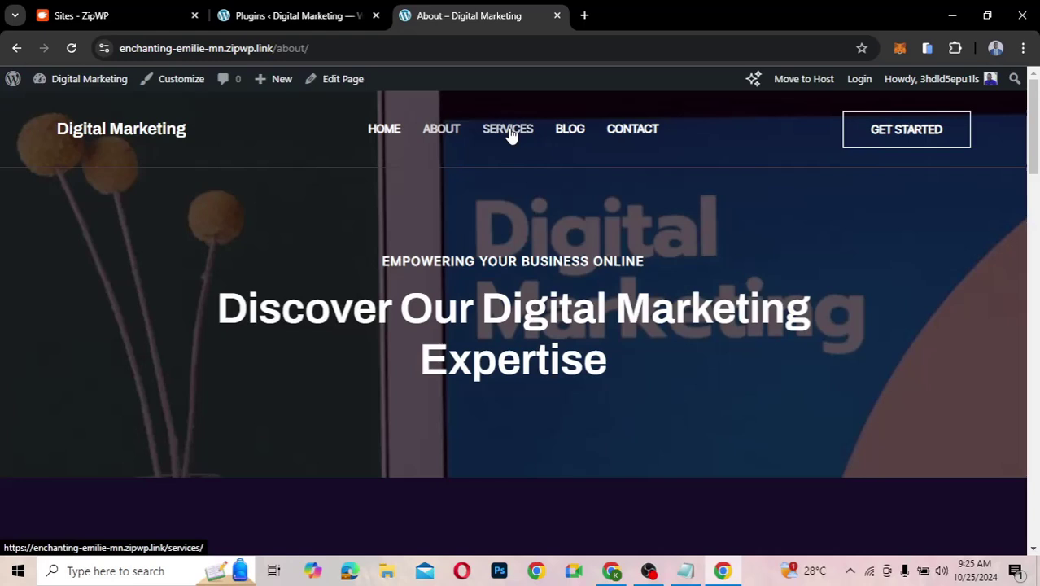
left_click(510, 133)
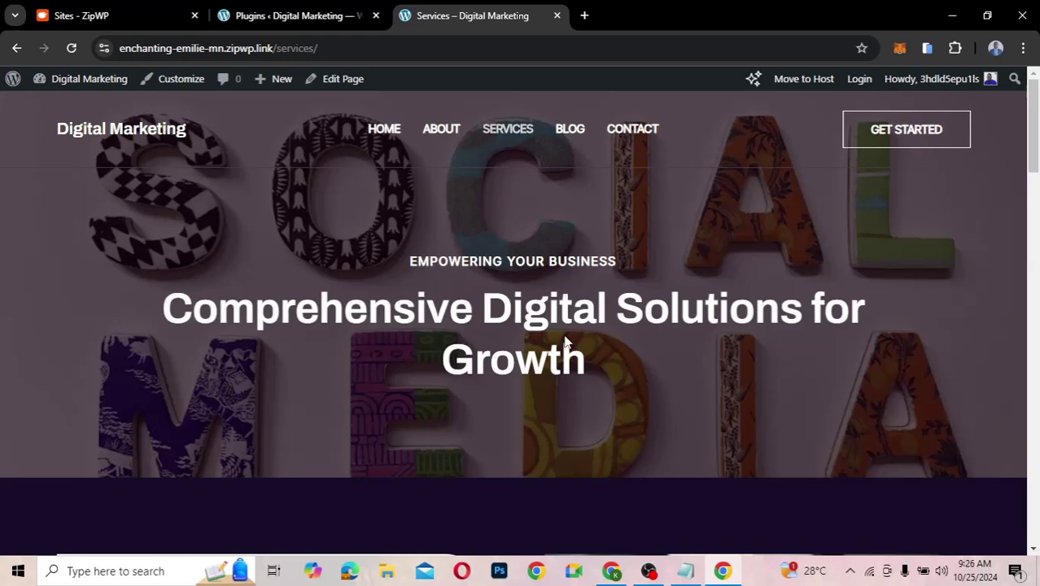
left_click(575, 132)
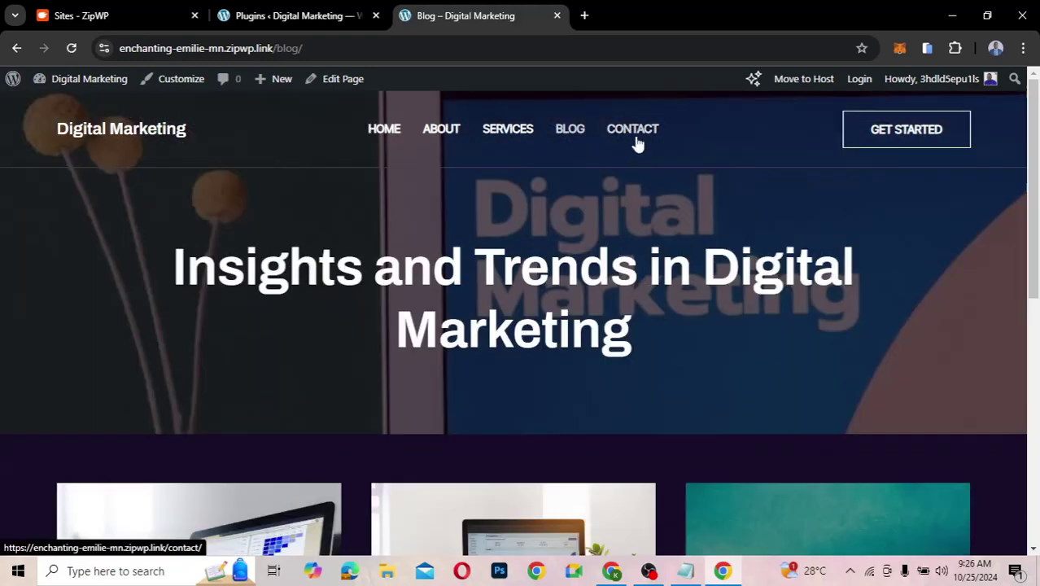
left_click(638, 132)
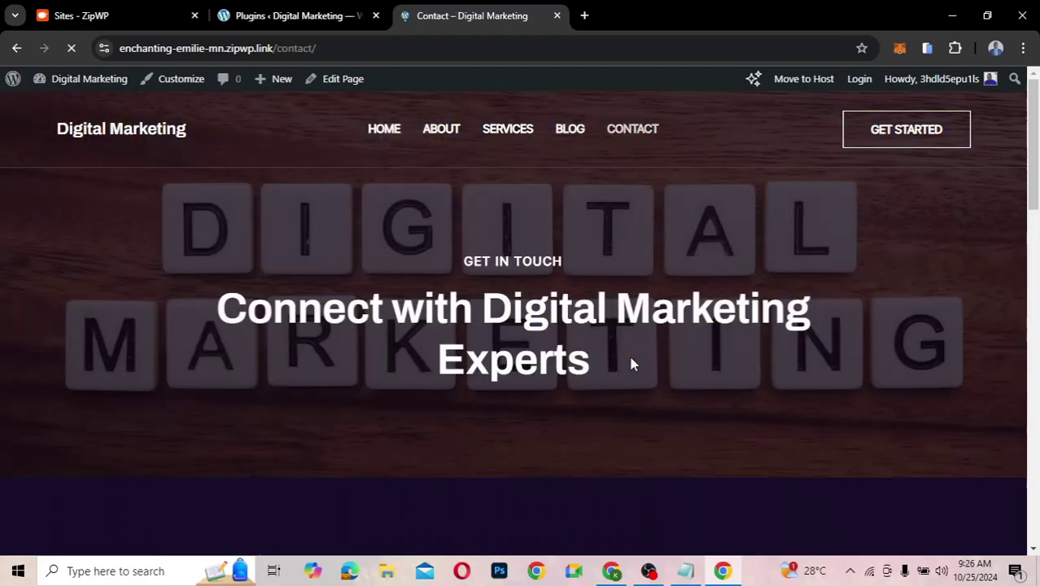
scroll(631, 364, "down", 4)
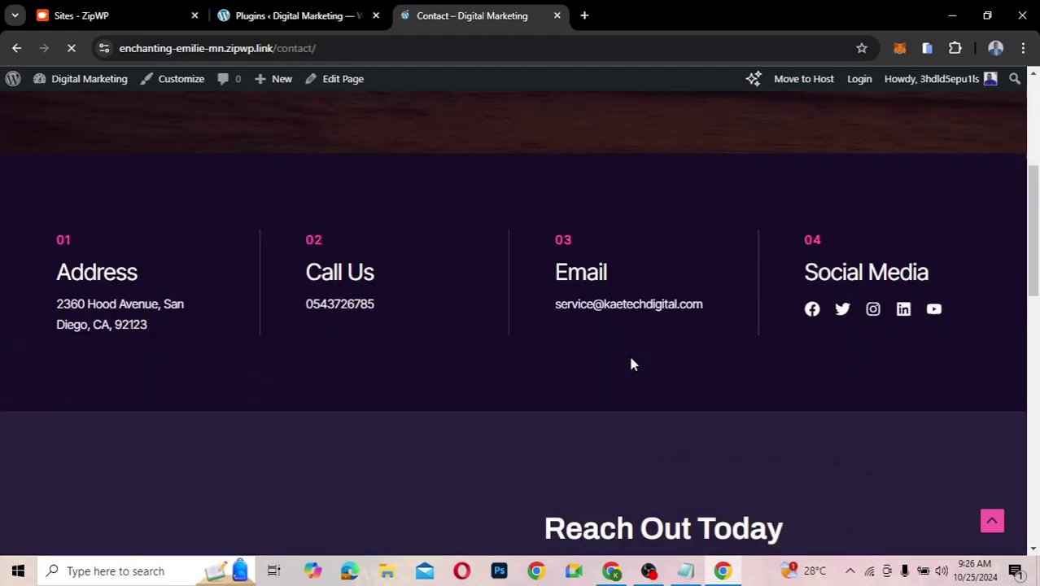
scroll(631, 363, "down", 5)
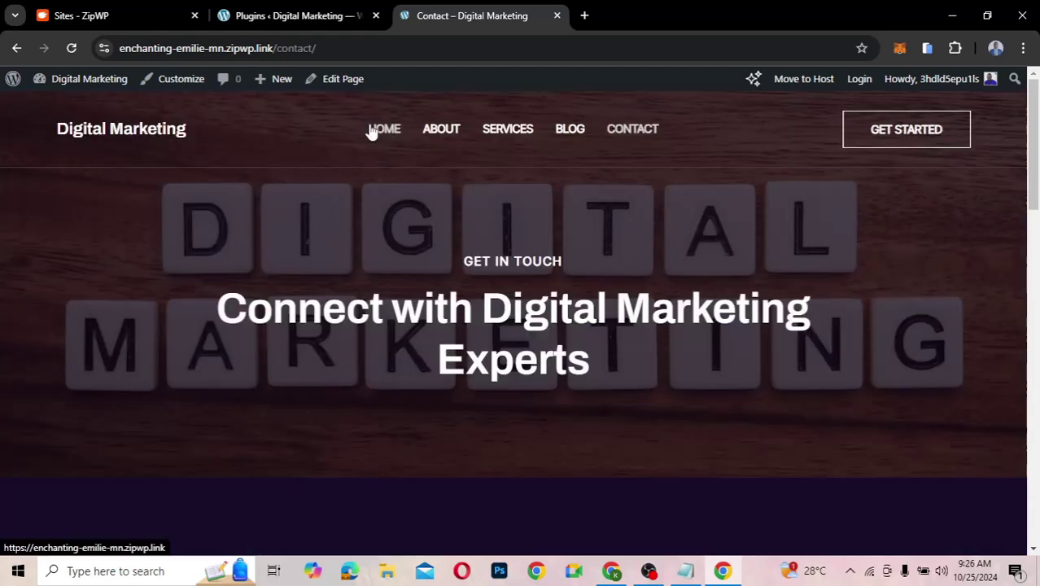
- Return to the Digital Marketing site's home page from the HOME menu link
left_click(373, 130)
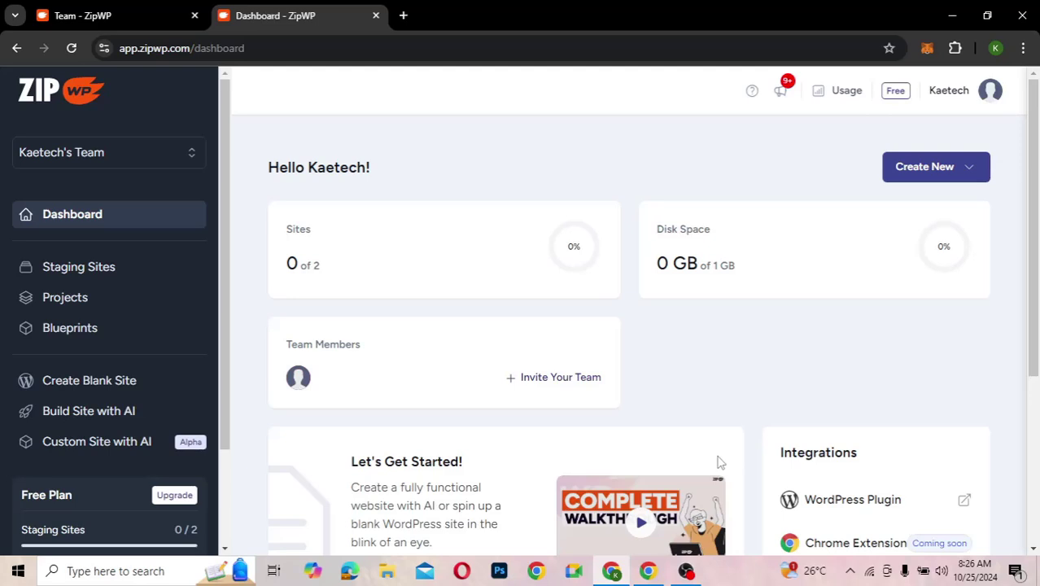
- Scroll the dashboard sidebar and open the Free Plan's See More usage and limits overview
scroll(718, 461, "down", 2)
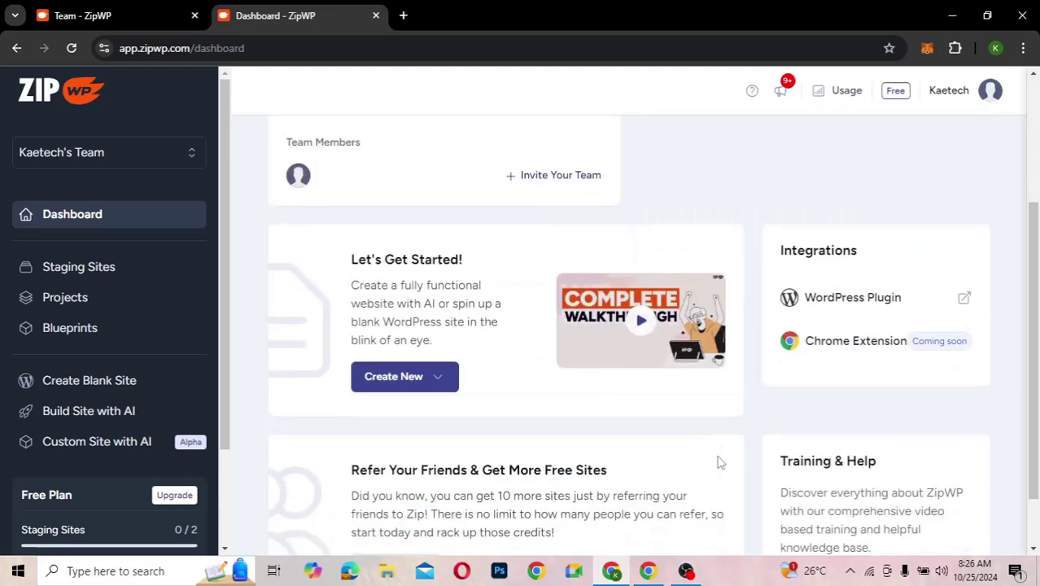
scroll(63, 411, "down", 2)
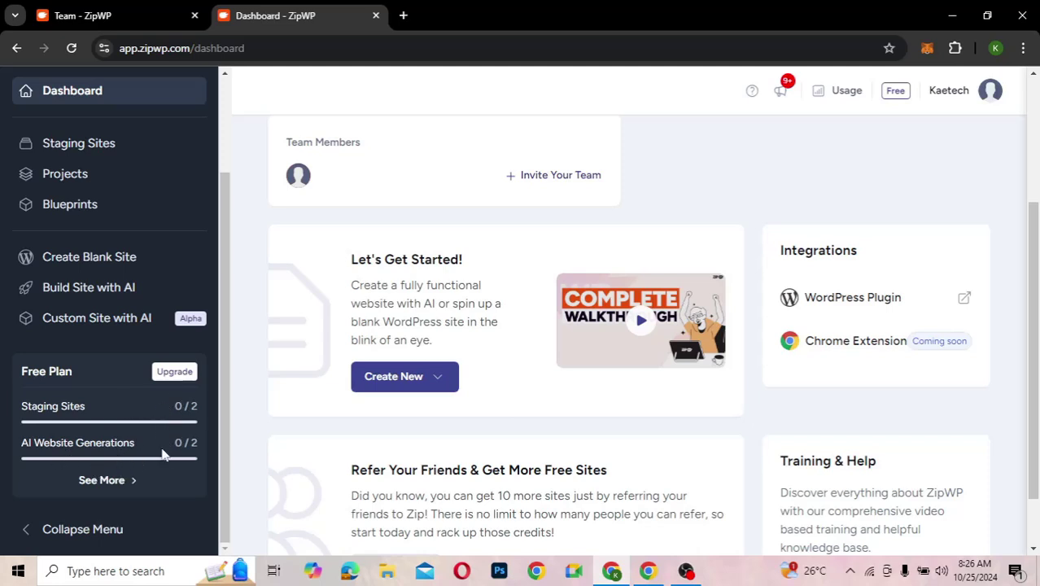
scroll(128, 370, "up", 3)
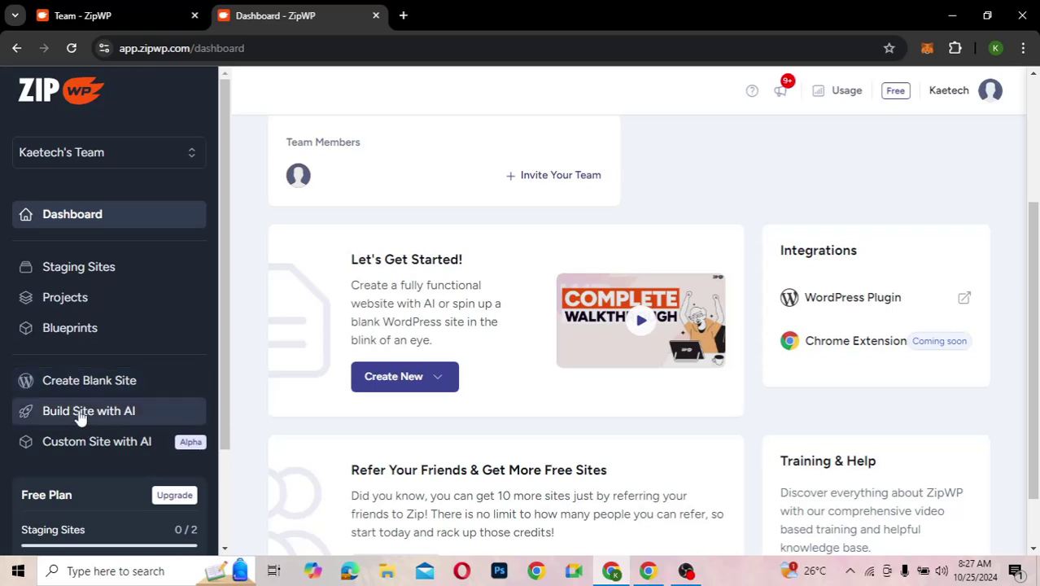
scroll(77, 467, "down", 2)
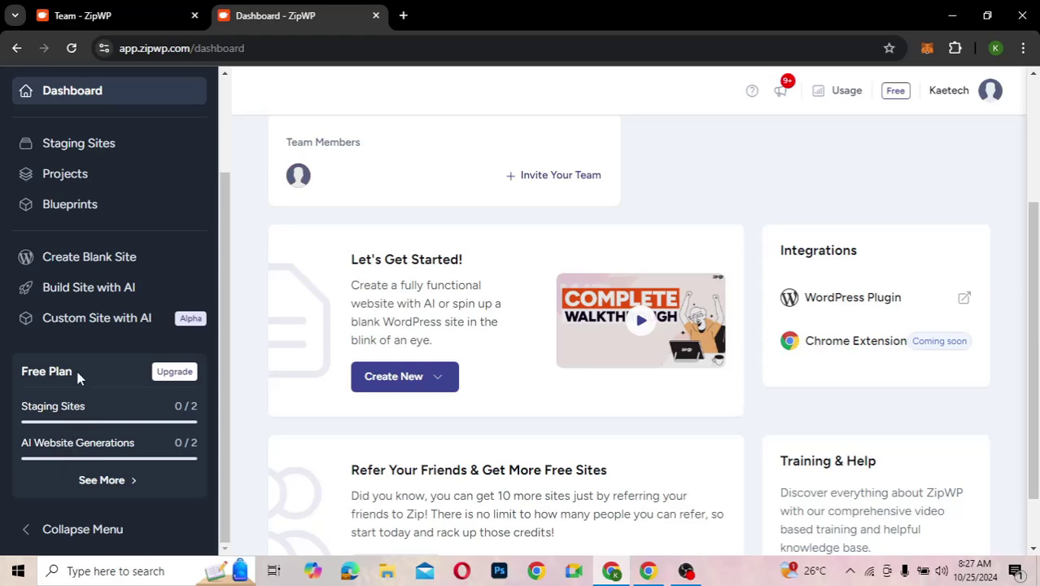
left_click(102, 480)
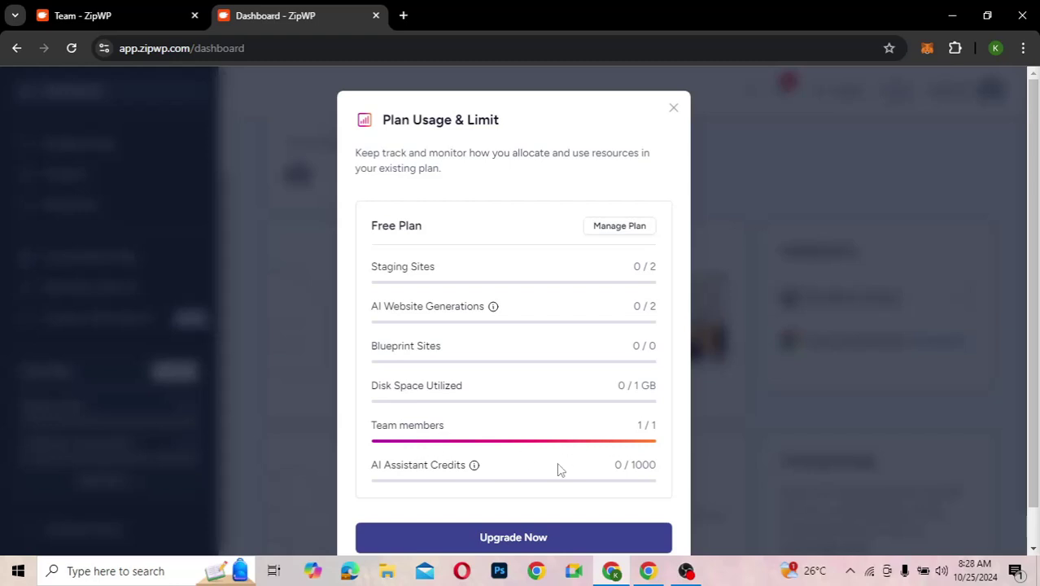
- Close the Plan Usage & Limit panel, reopen it from Usage, then close it again
scroll(514, 464, "down", 1)
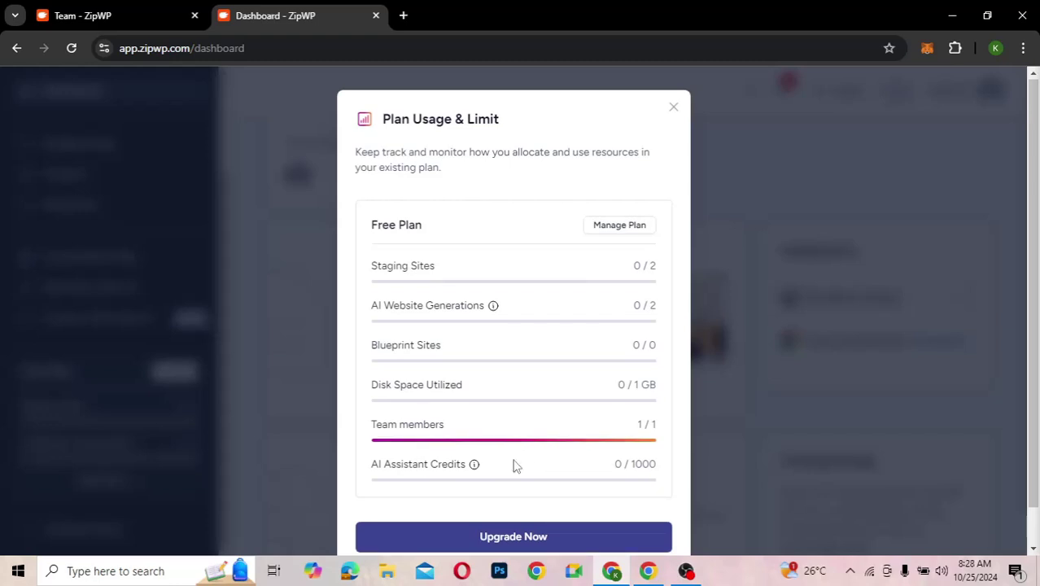
scroll(515, 465, "down", 1)
scroll(532, 326, "up", 1)
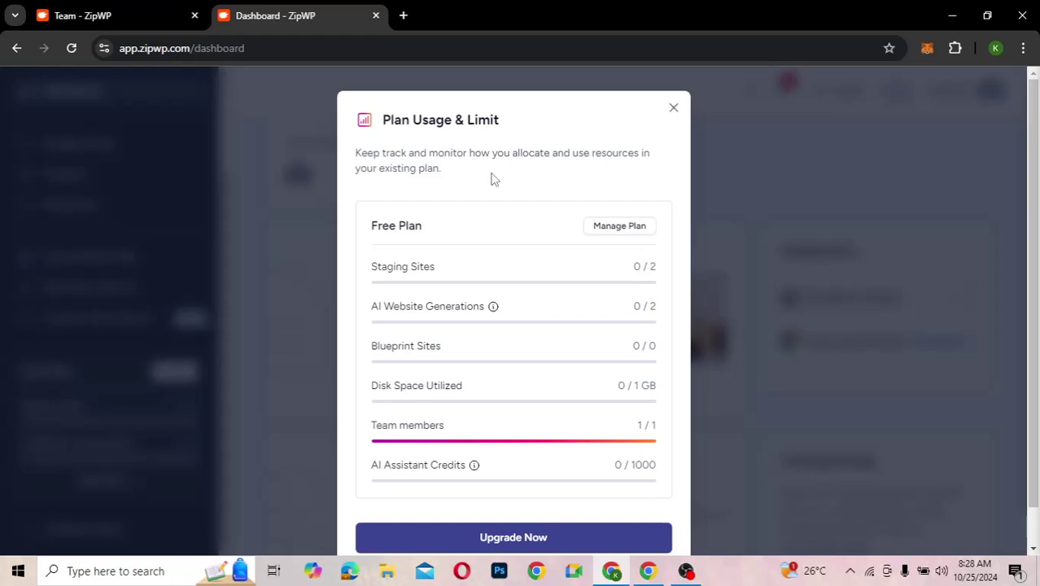
left_click(674, 111)
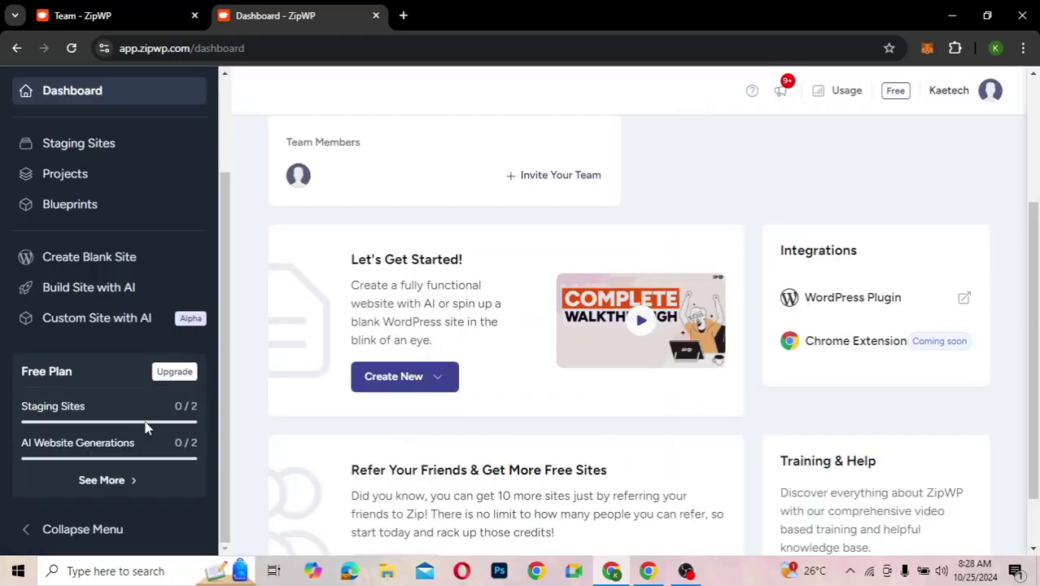
left_click(846, 90)
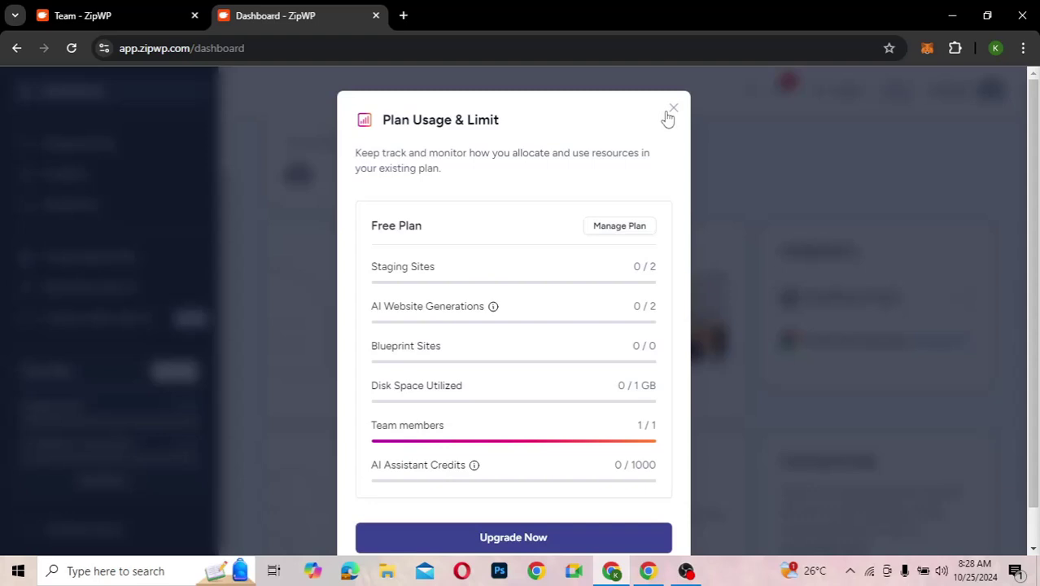
left_click(673, 108)
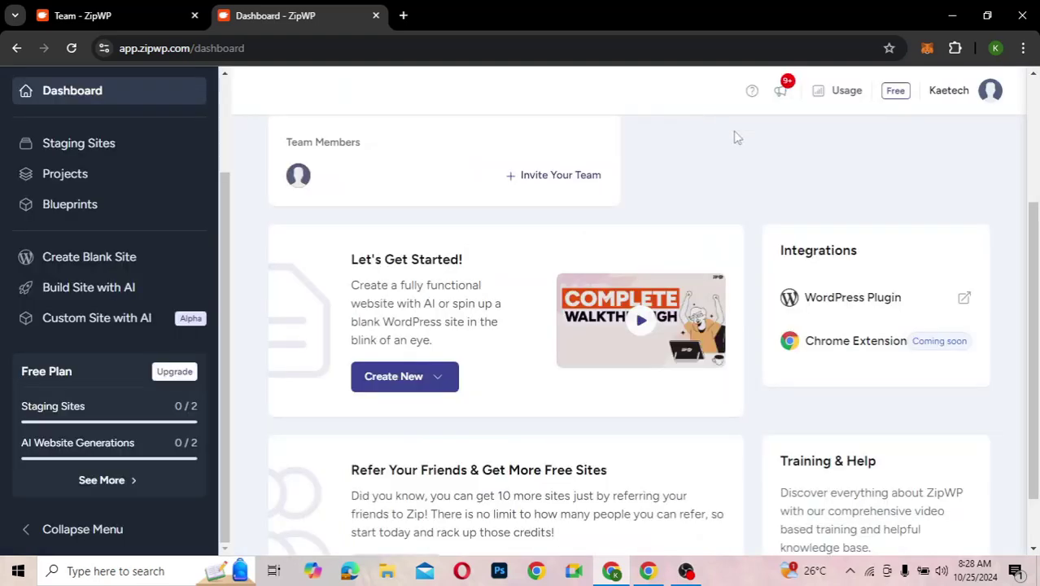
- Scroll back to the top and view, then dismiss, the Create New site options
scroll(432, 217, "up", 3)
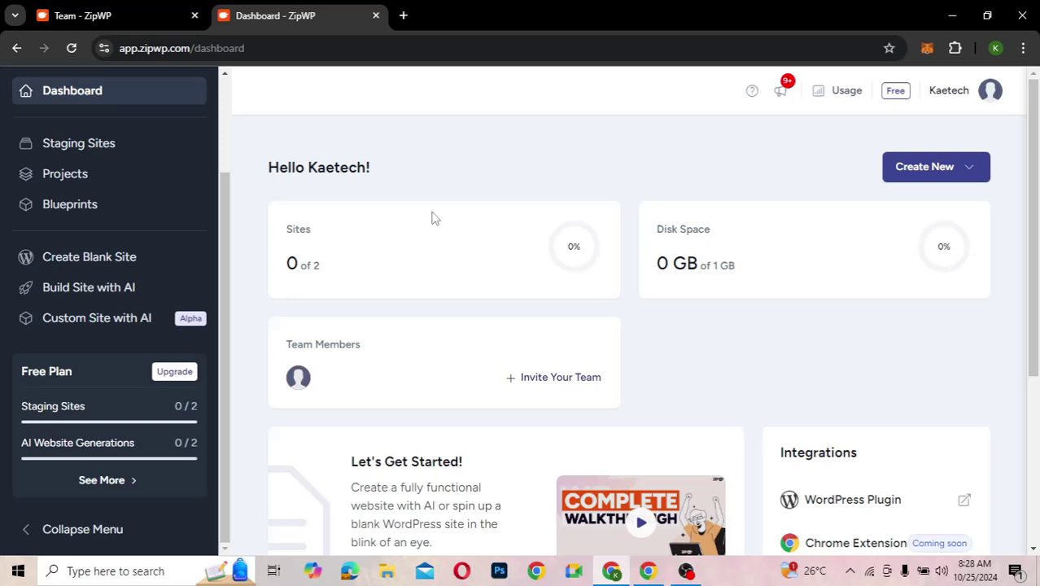
left_click(963, 177)
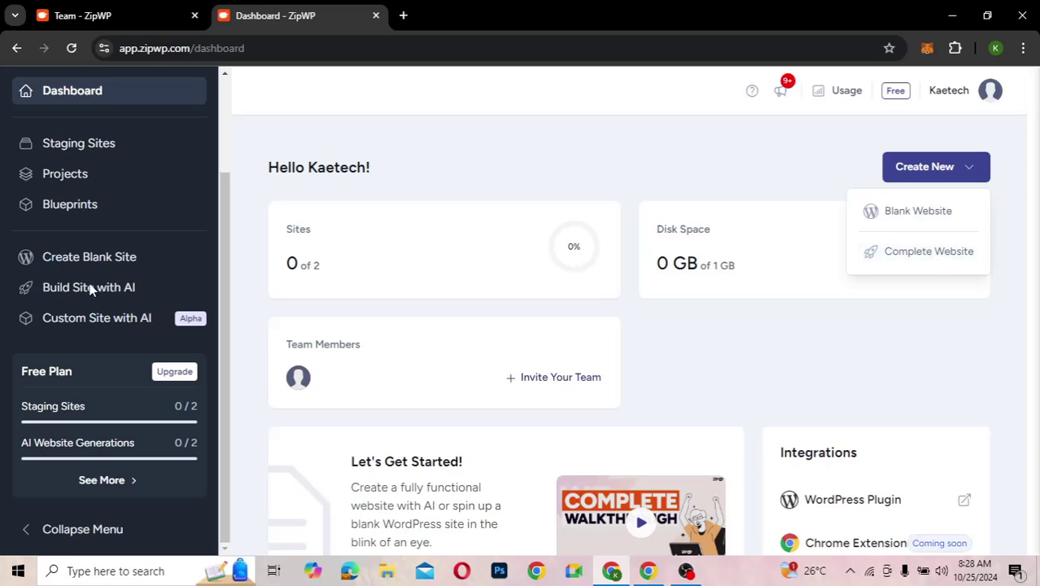
left_click(669, 142)
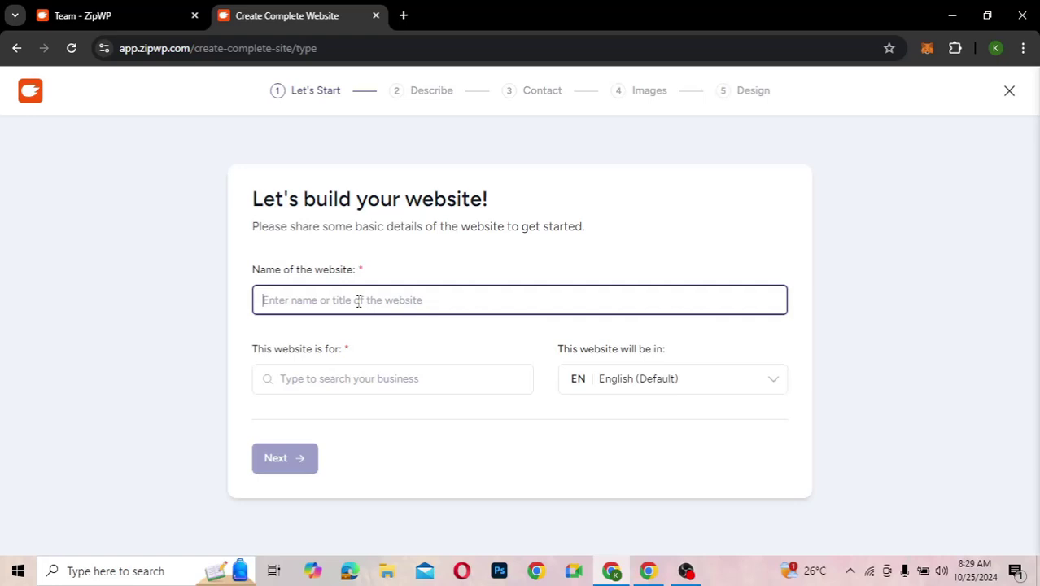
- Name the website 'Alpha Law Firm' and enter 'Lawyer' and 'firm' as the business type
type("A")
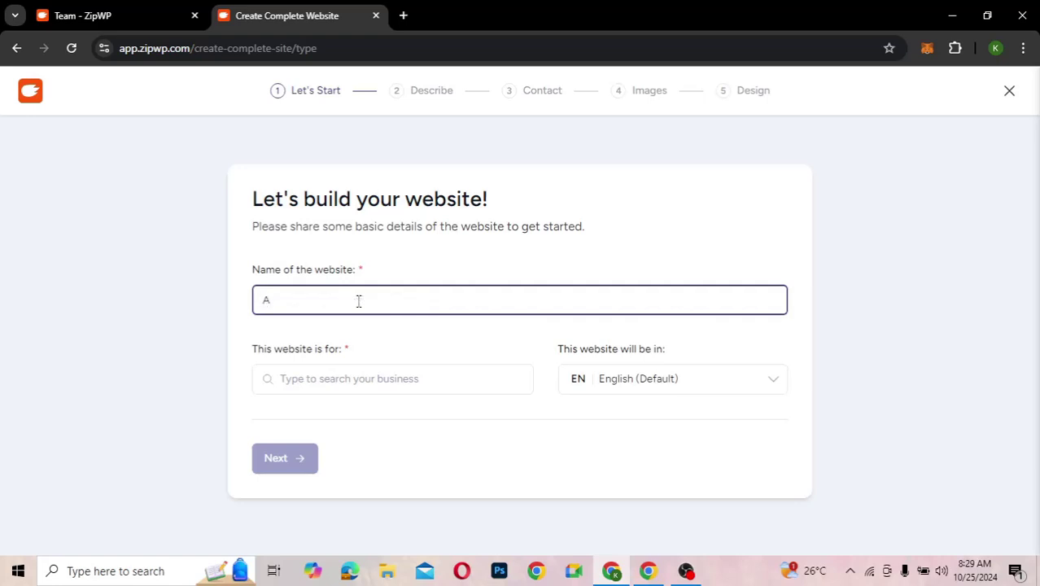
type("lpha Law Firm")
left_click(333, 379)
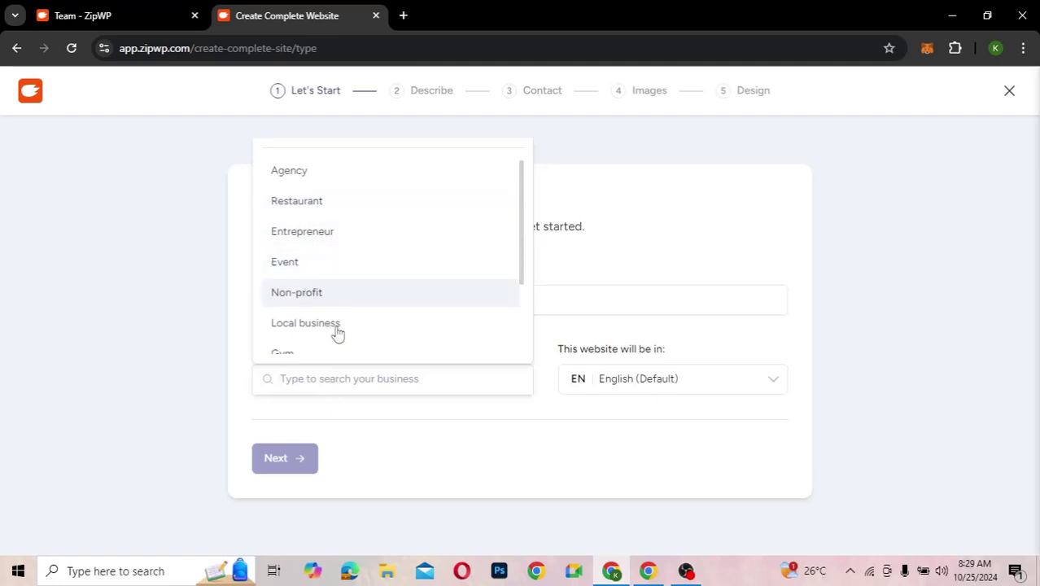
scroll(336, 332, "down", 3)
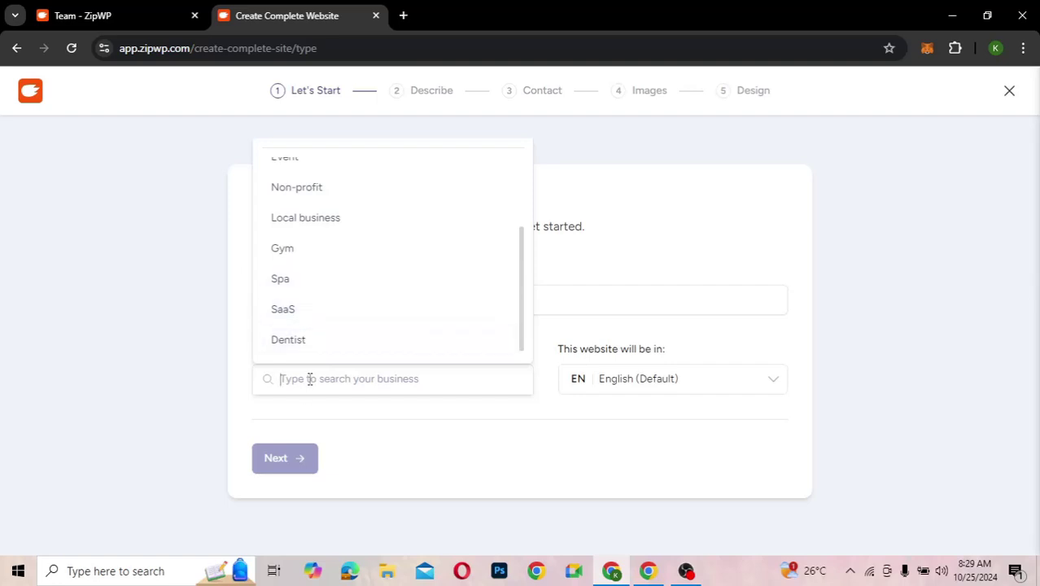
type("Law")
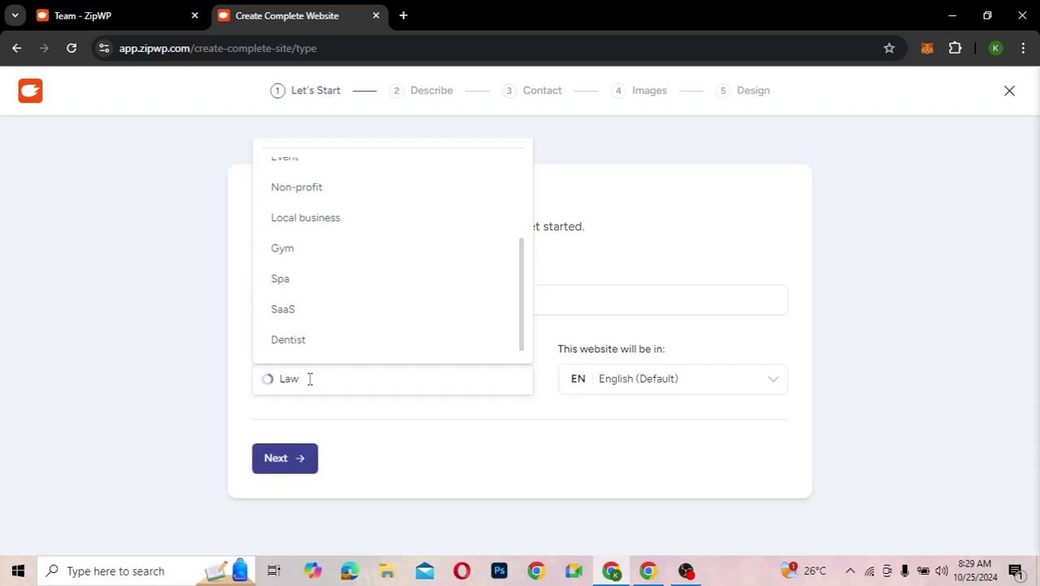
type("y")
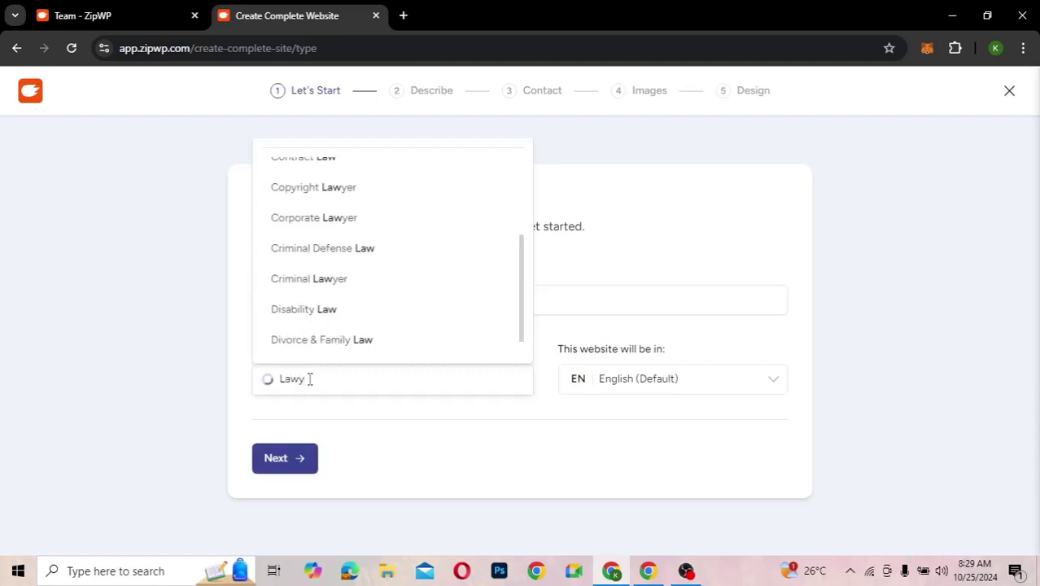
type("er")
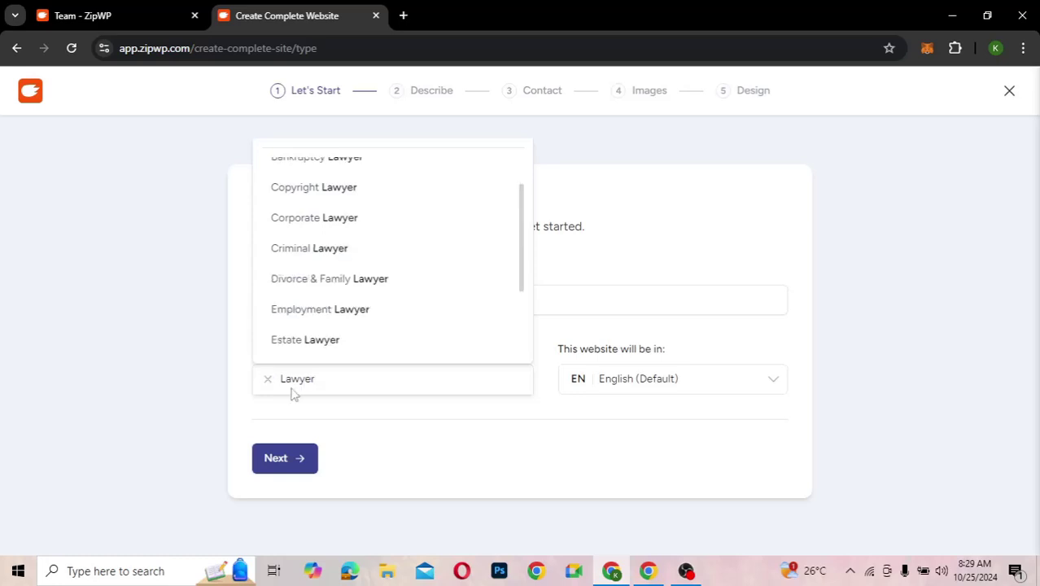
scroll(393, 258, "up", 1)
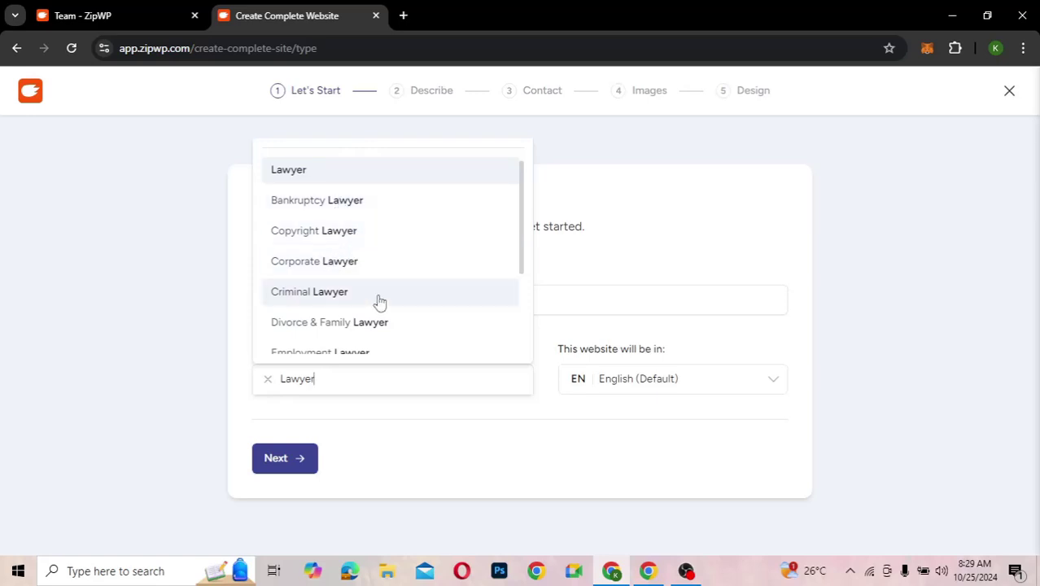
scroll(379, 303, "down", 1)
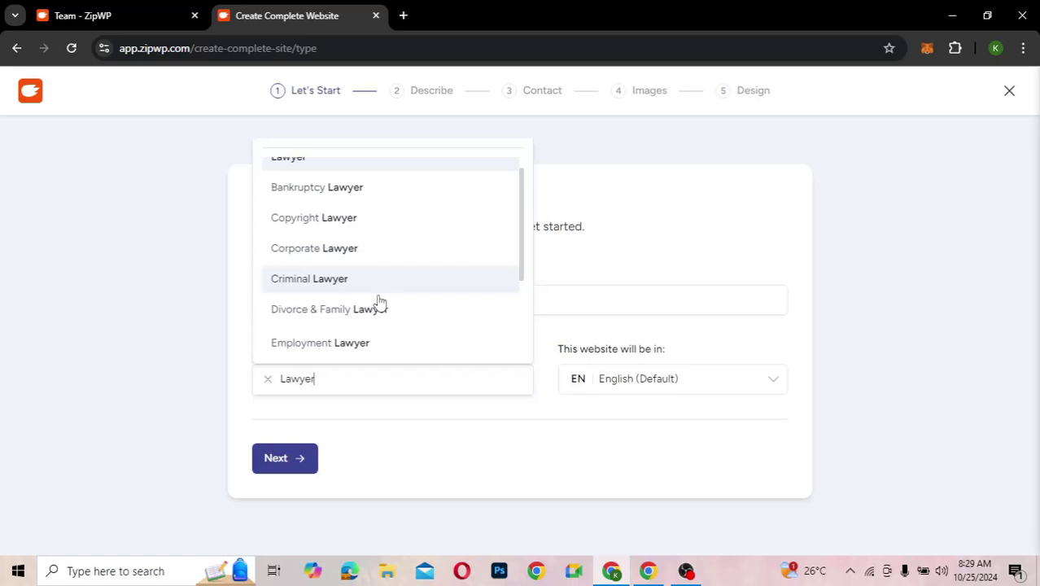
scroll(379, 302, "down", 3)
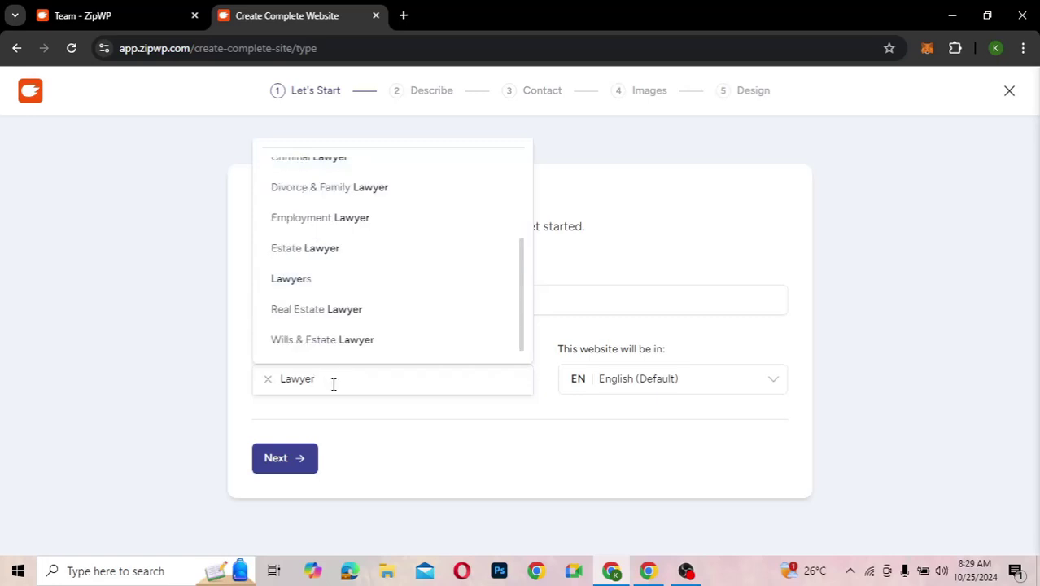
type("firm")
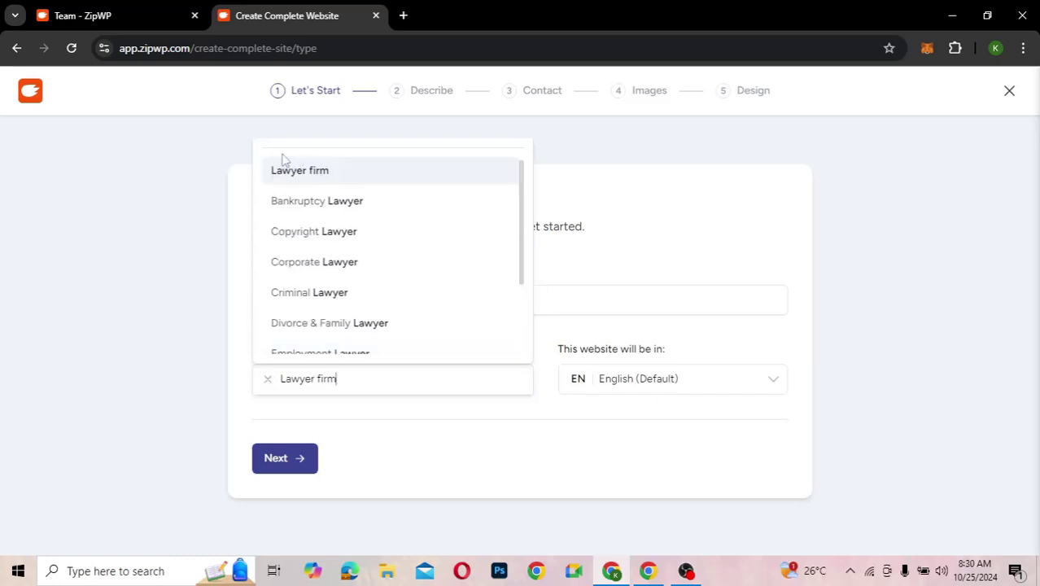
- Correct the business type to the Law firm suggestion, leaving the language on English (Default)
left_click(316, 379)
key("BackSpace")
key("BackSpace")
key("BackSpace")
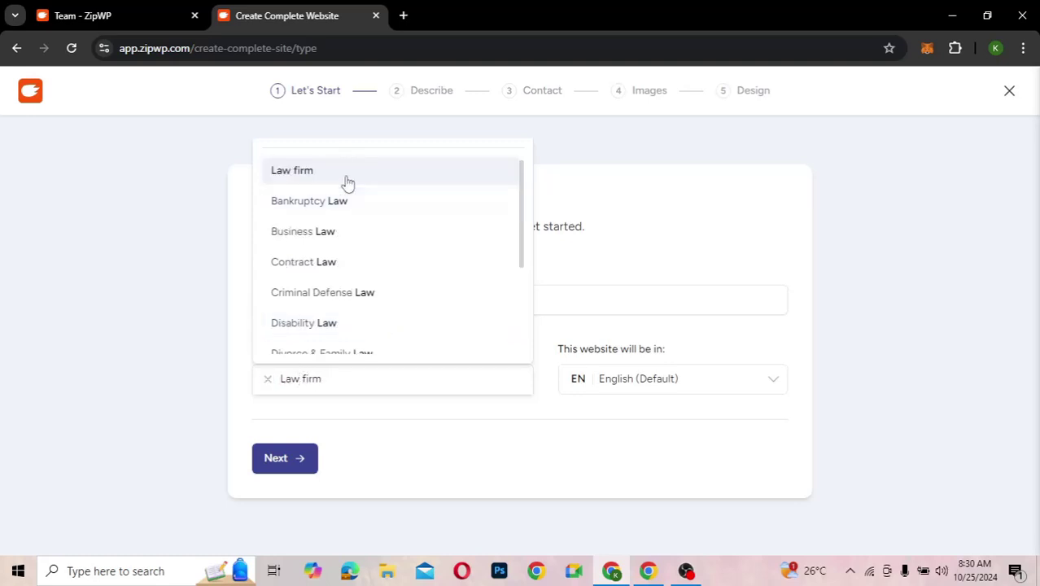
left_click(347, 180)
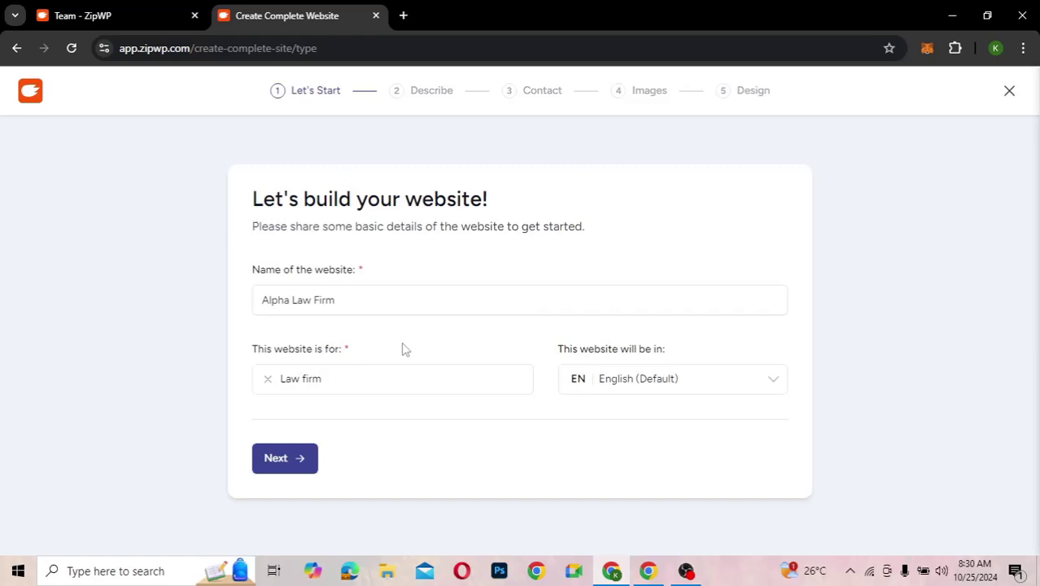
left_click(641, 384)
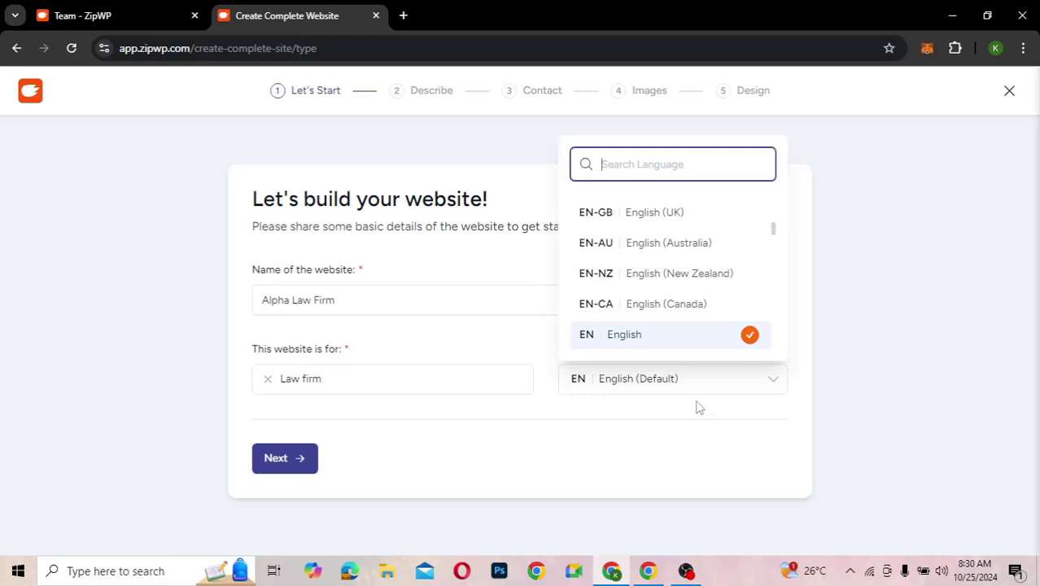
left_click(567, 405)
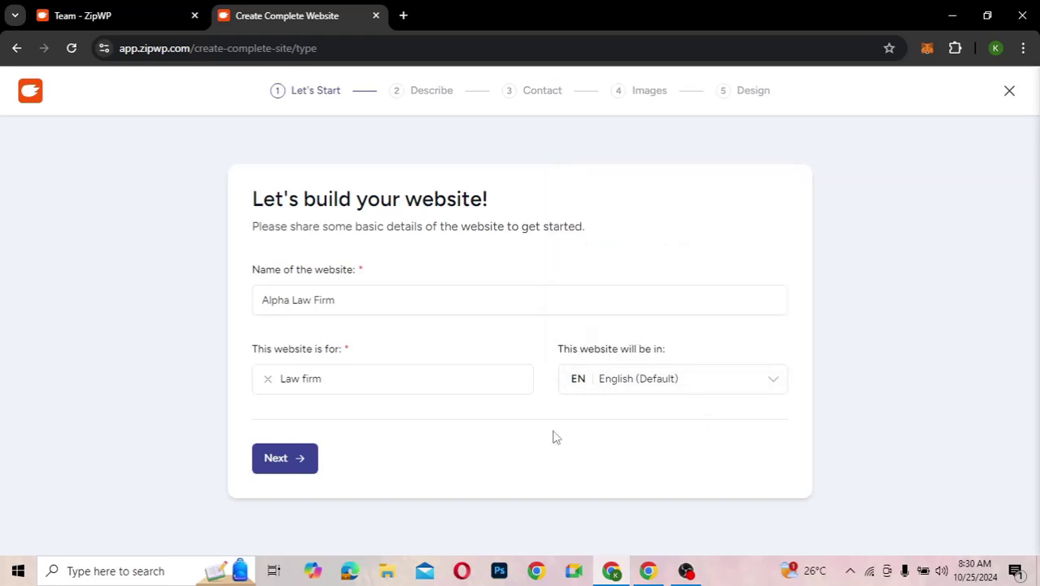
- On the Describe step, paste the 405-character description of Alpha Law Firm's services and Accra, Ghana location
left_click(304, 461)
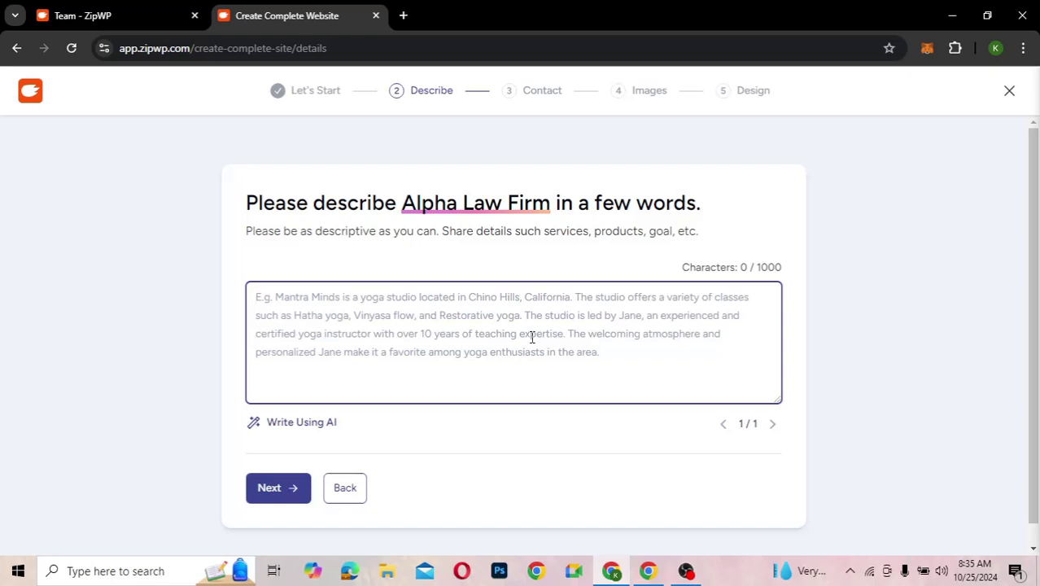
type("Alpha Law Firm is a law agency that are dedicated to providing exceptional legal services with a focus on personalized attention and ethical practice. Our experienced team is here to guide you through every legal challenge with professionalism and care. Our services include Criminal Defense, Family Law, Personal Injury, Business Law, Estate Planning, and Civil Right Law. We are located in Accra, Ghana.")
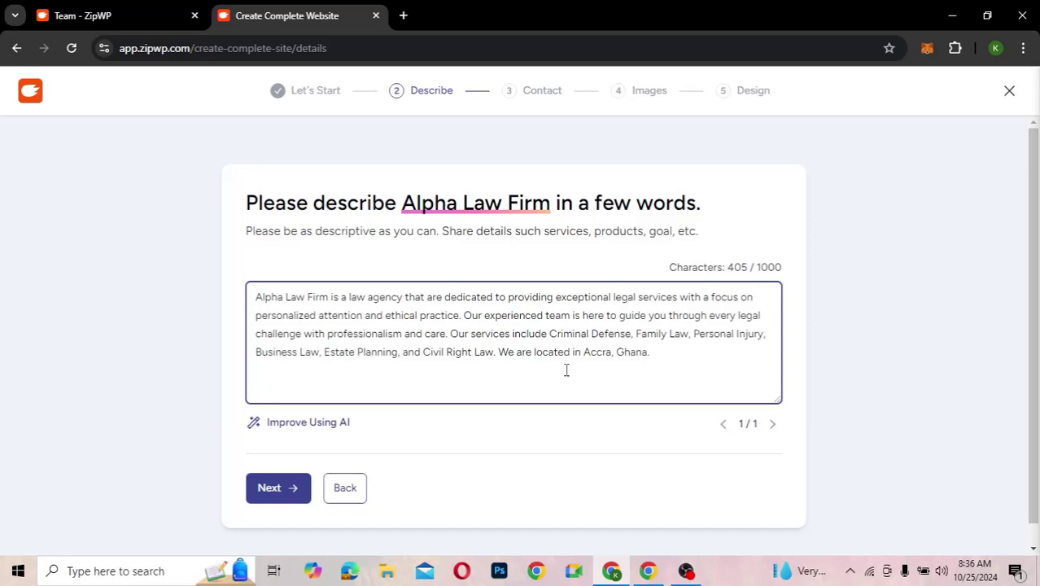
- On the Contact step, enter the firm's e-mail address and phone number
left_click(277, 487)
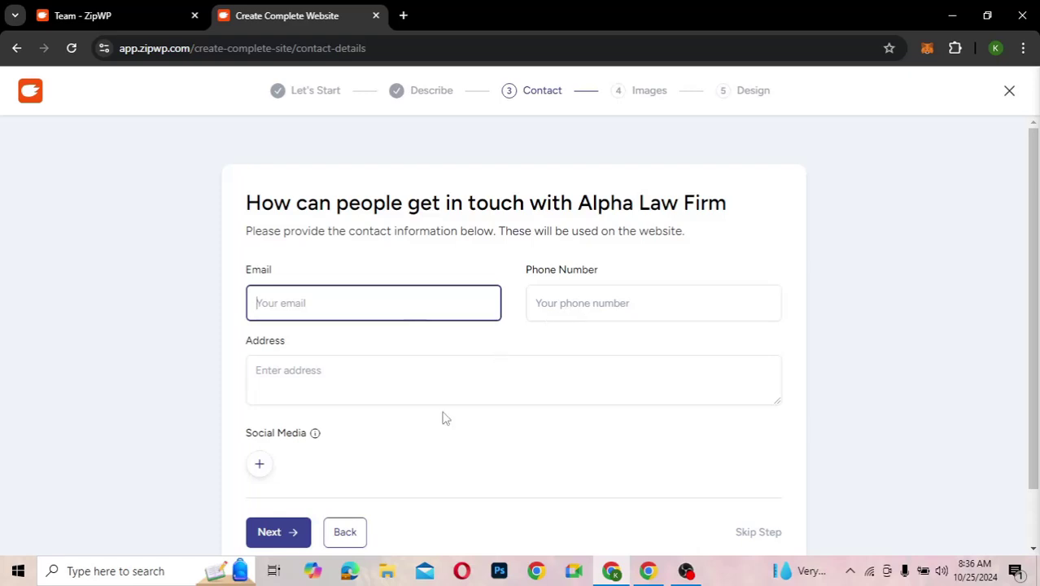
scroll(445, 417, "down", 1)
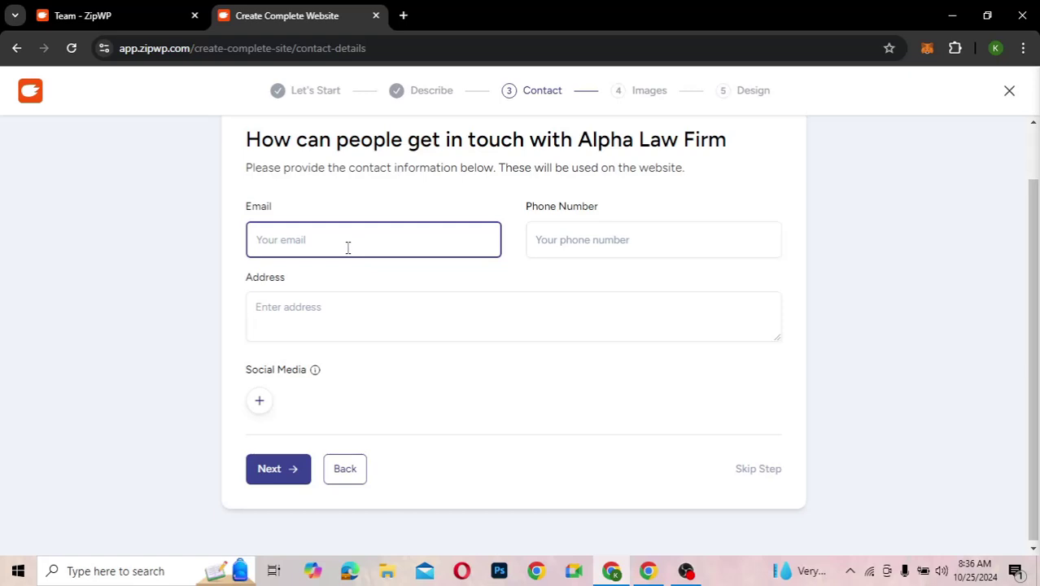
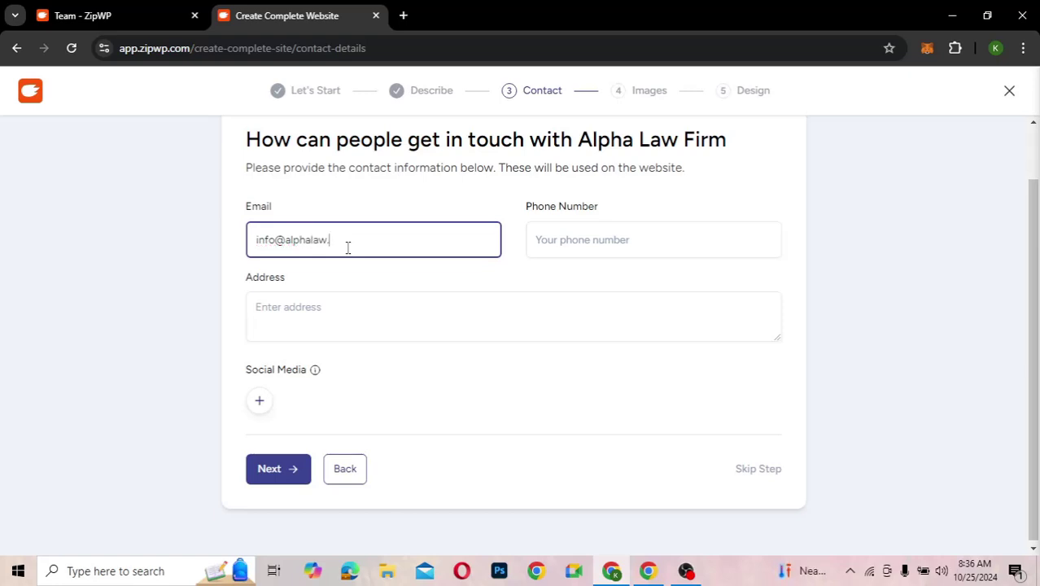
left_click(575, 249)
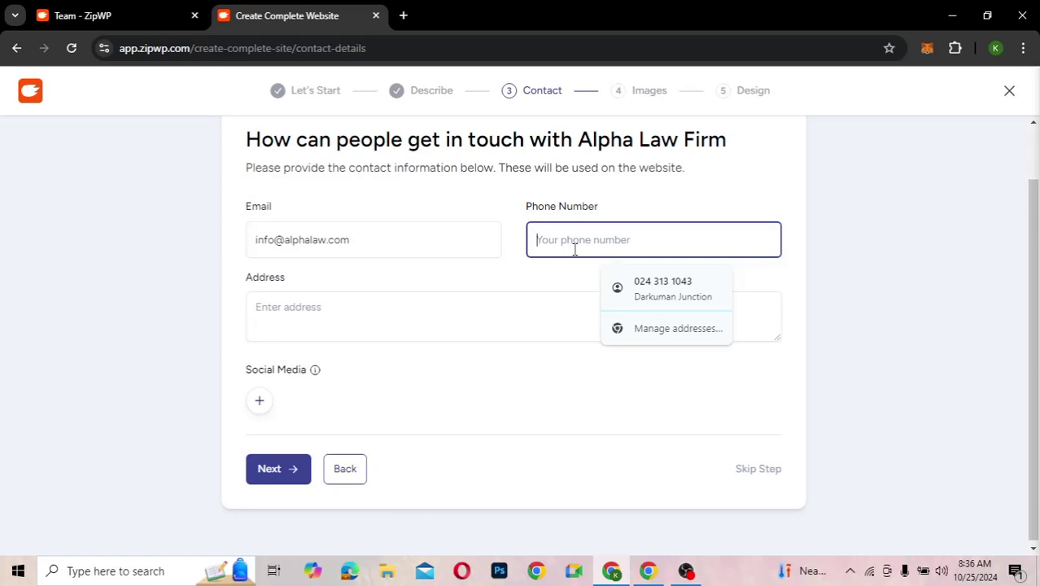
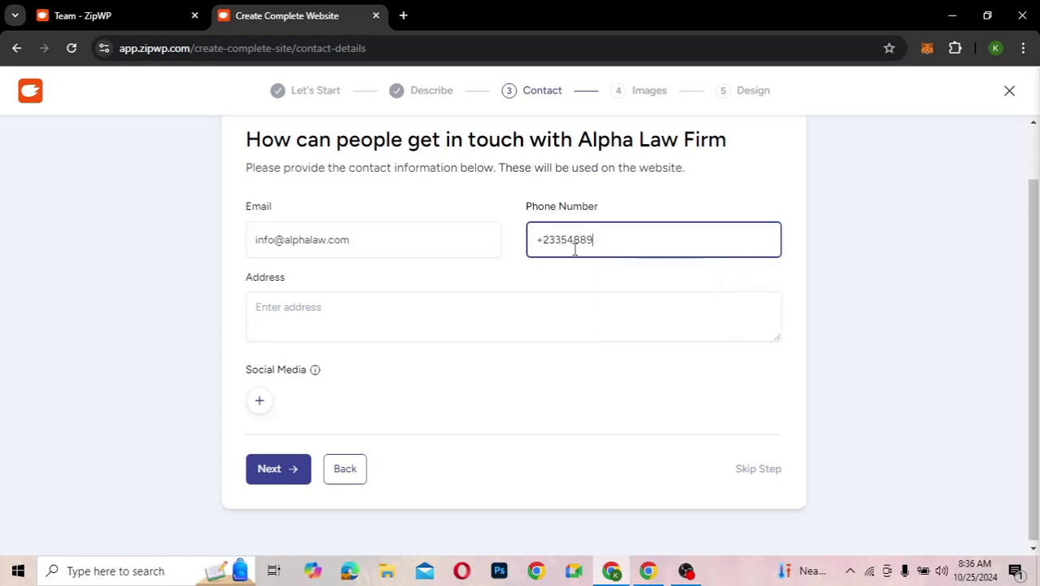
- Fill the address from the saved suggestion, append the city and country, and continue to images
left_click(369, 316)
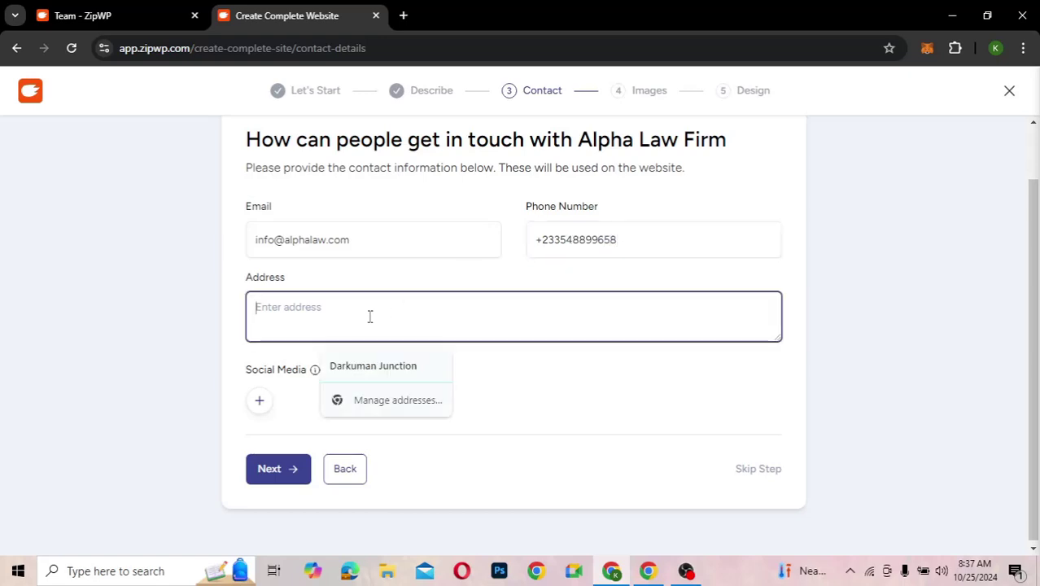
left_click(377, 368)
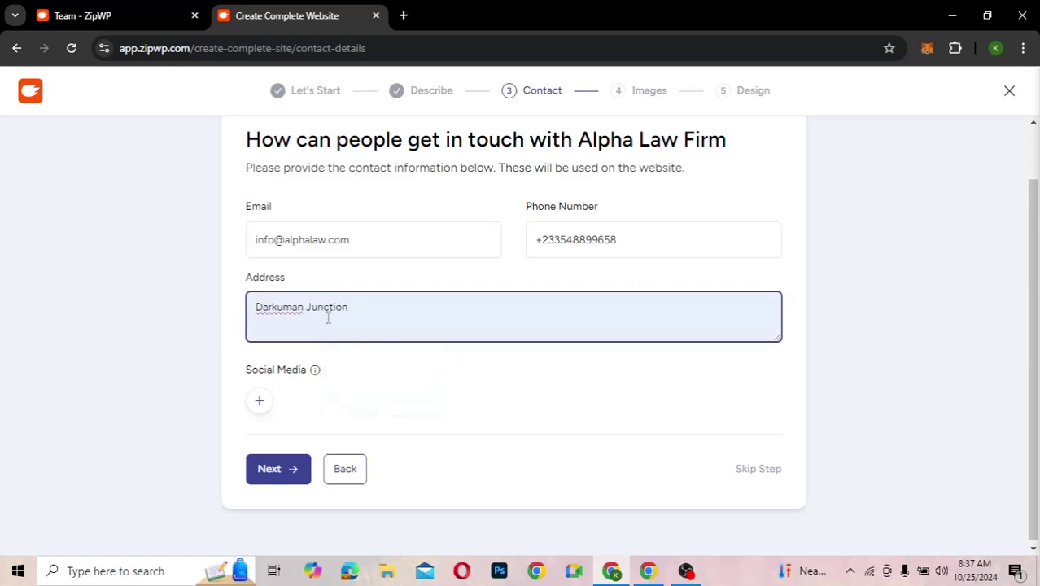
type(", Ac")
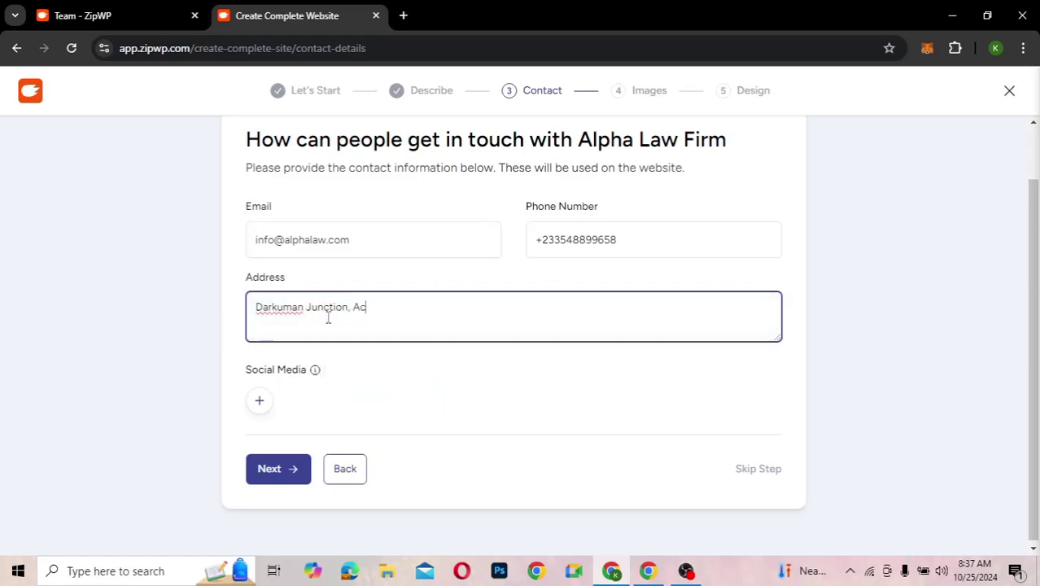
type("cra Ghana")
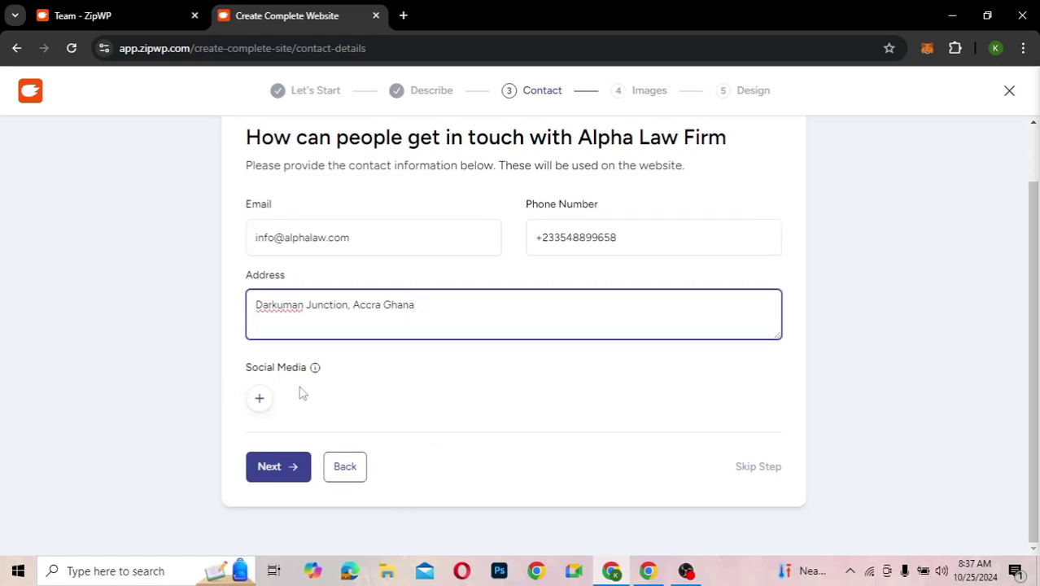
left_click(272, 471)
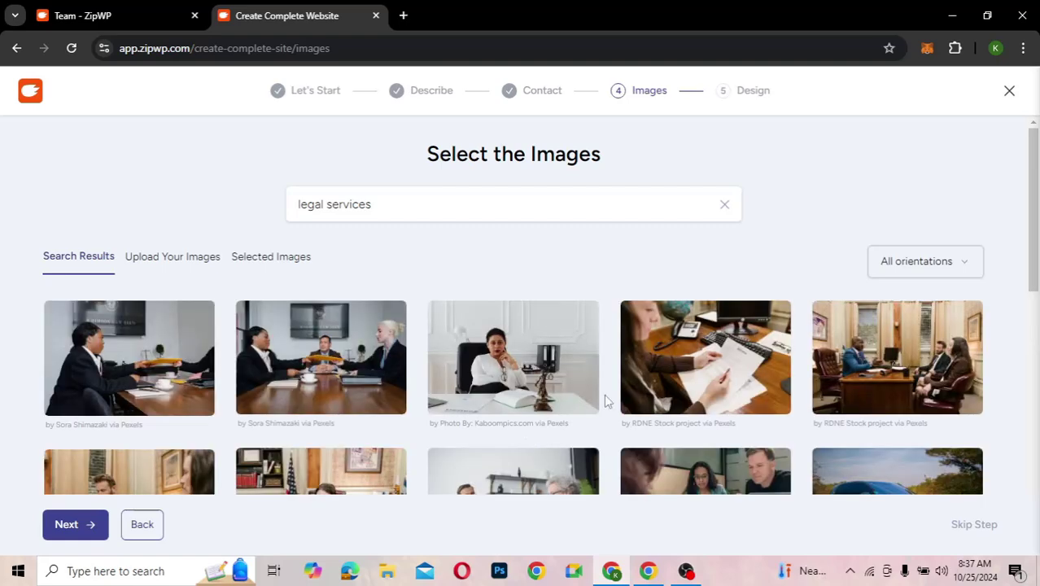
- Select the woman-at-desk, office meeting and a second meeting photo from the legal services results
scroll(604, 400, "down", 1)
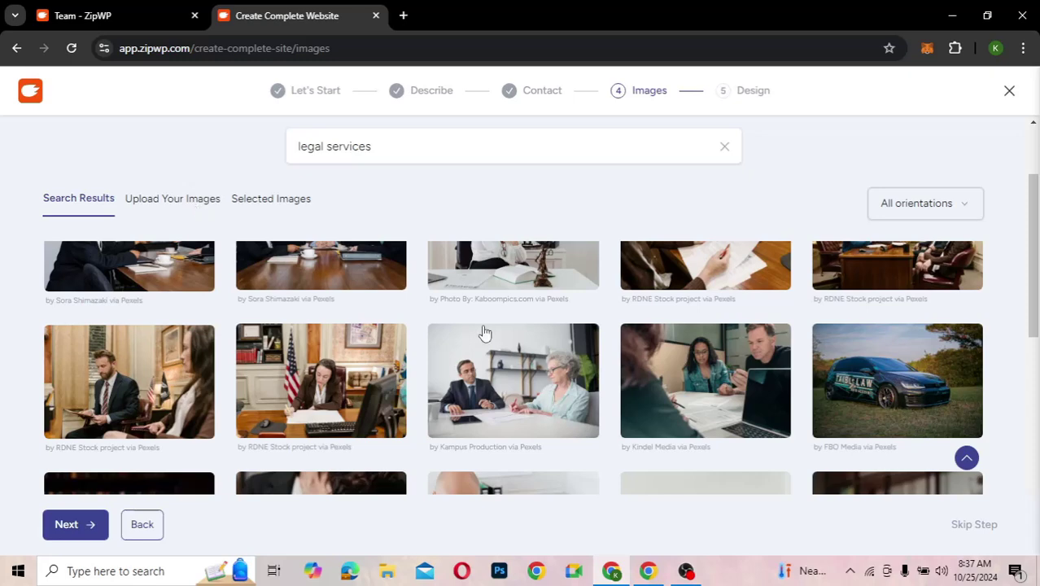
scroll(484, 332, "down", 3)
scroll(484, 332, "down", 2)
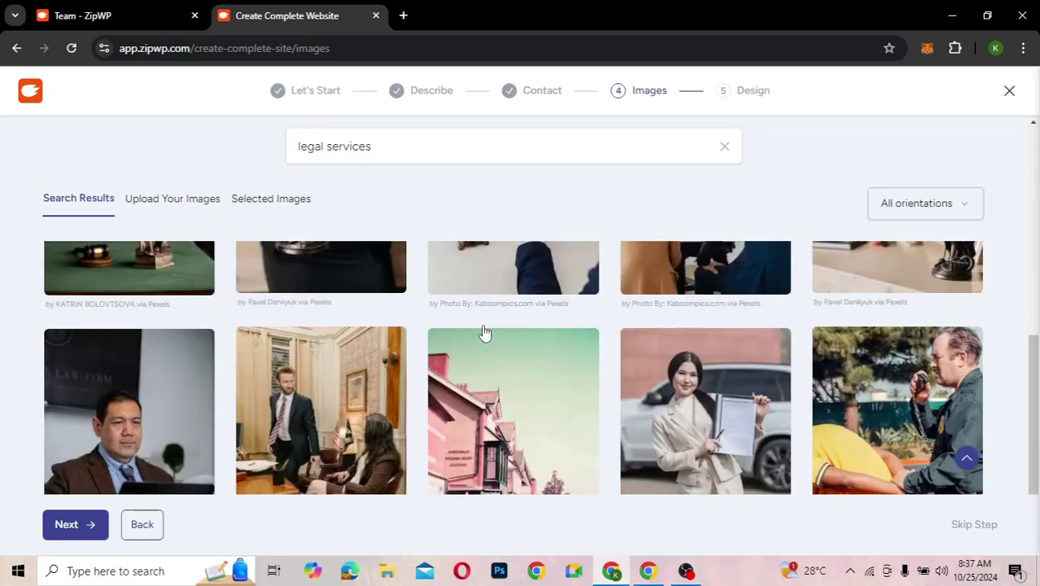
scroll(484, 331, "down", 2)
scroll(484, 332, "down", 3)
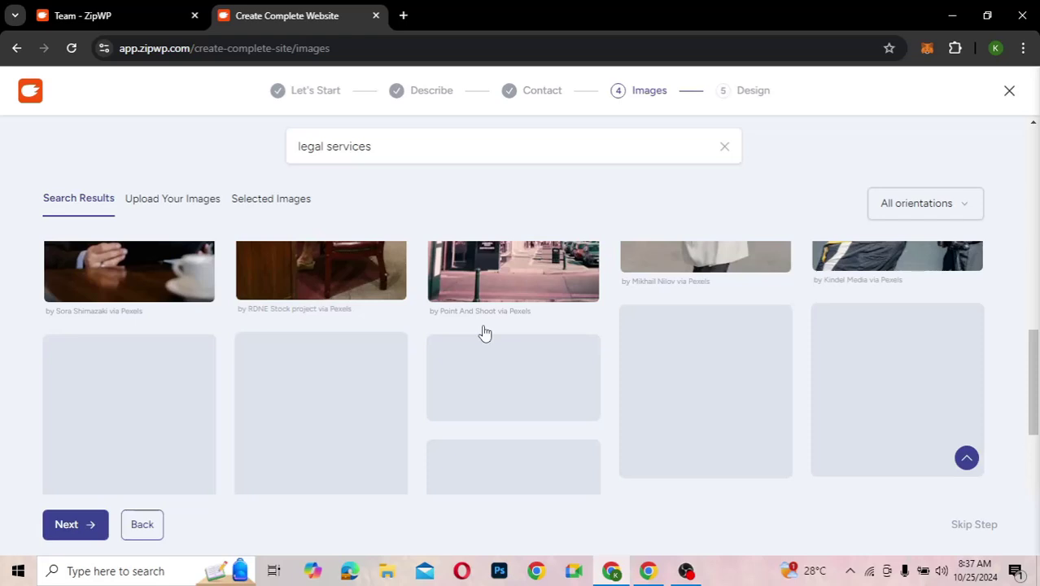
scroll(484, 331, "up", 6)
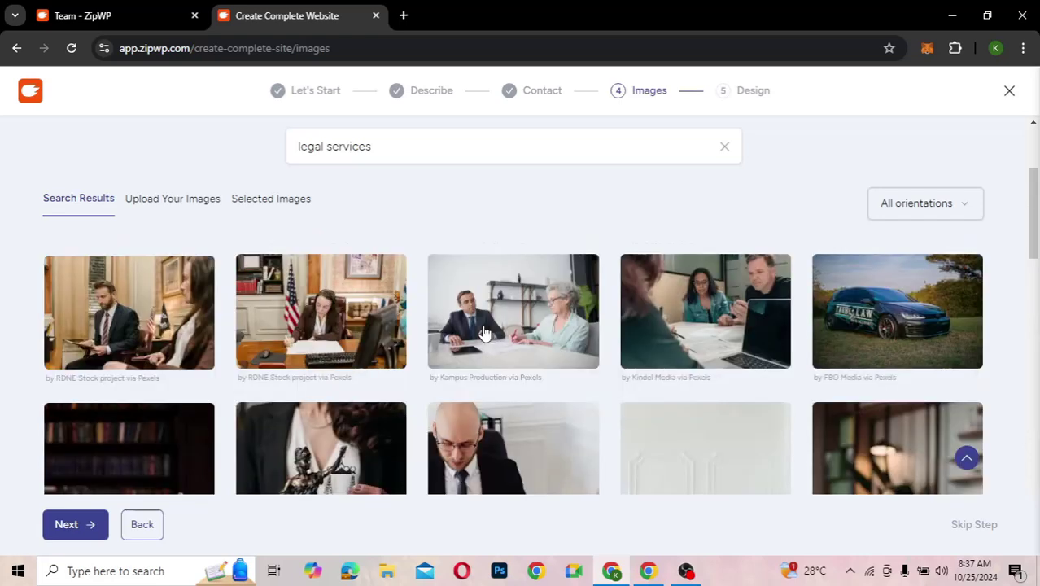
scroll(484, 332, "up", 3)
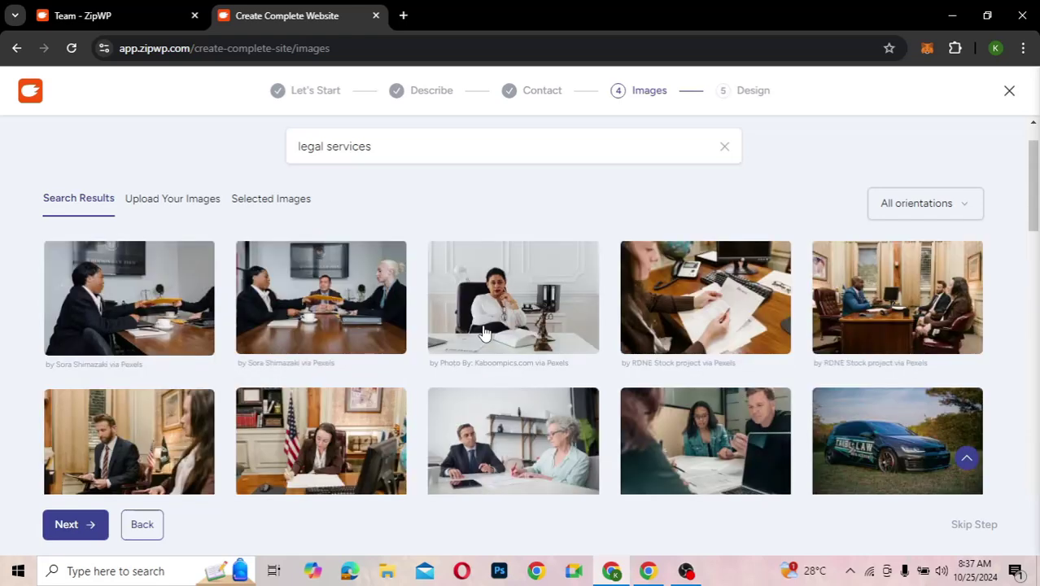
left_click(542, 377)
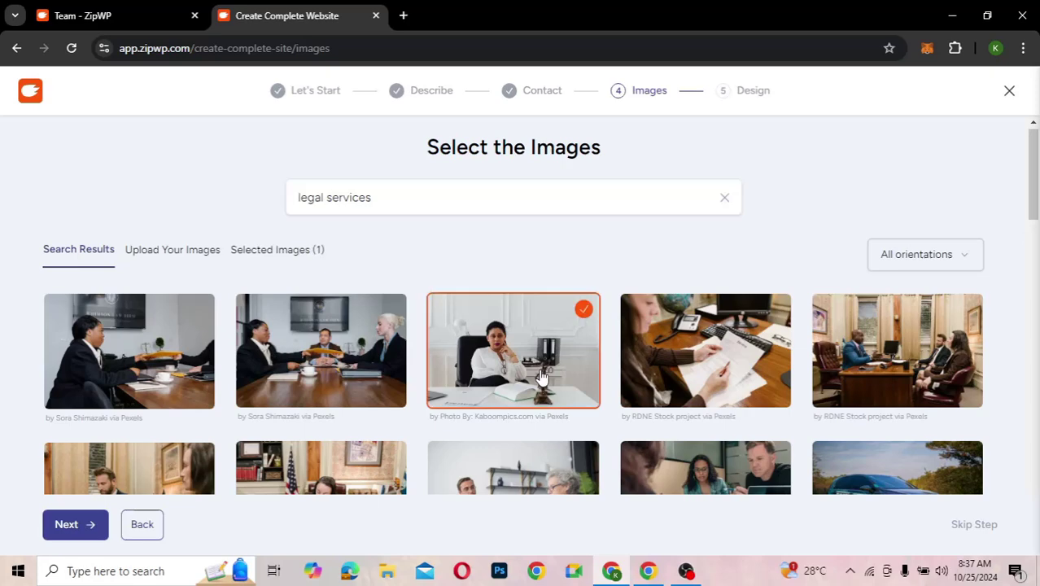
left_click(866, 365)
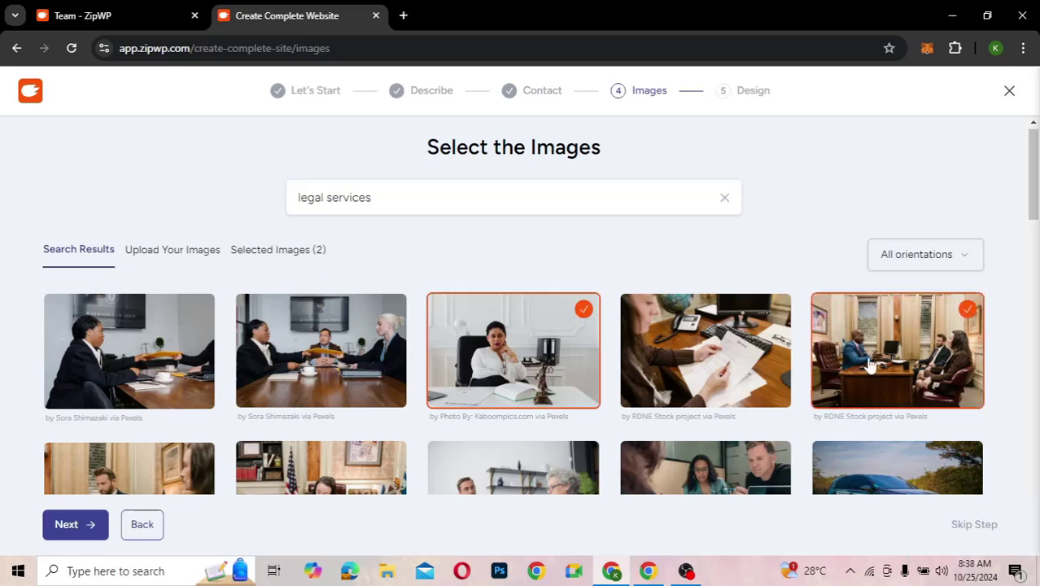
scroll(482, 405, "down", 2)
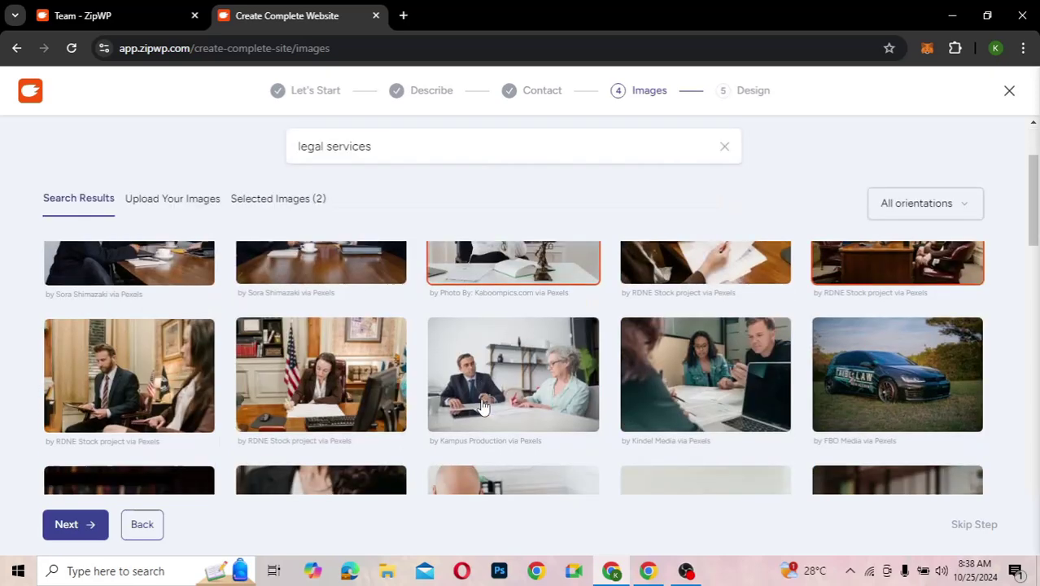
scroll(483, 405, "down", 3)
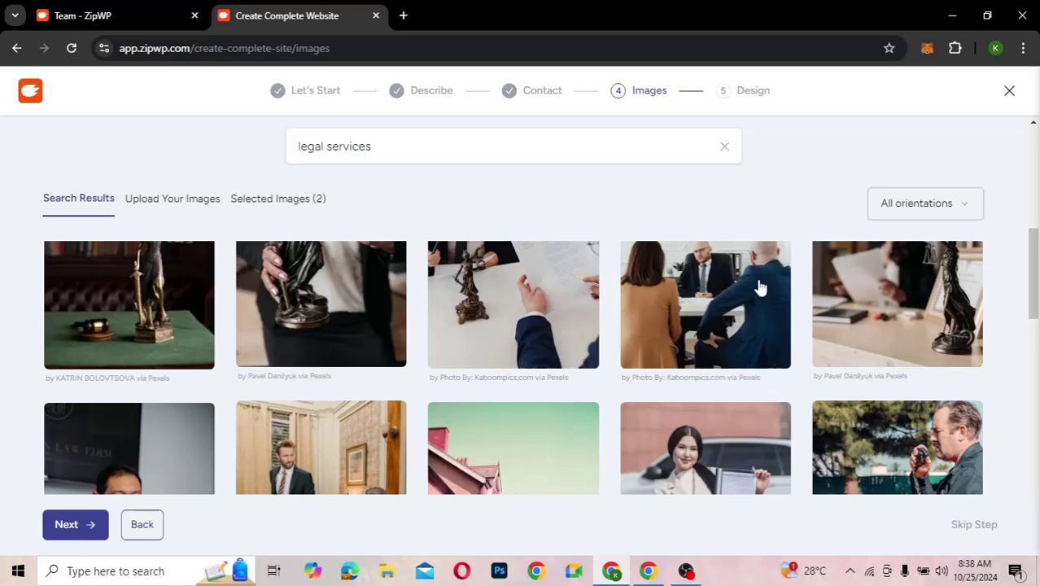
left_click(758, 287)
- Add the client meeting, two-colleague office, gavel and law-office meeting photos, then advance to design
scroll(524, 353, "down", 4)
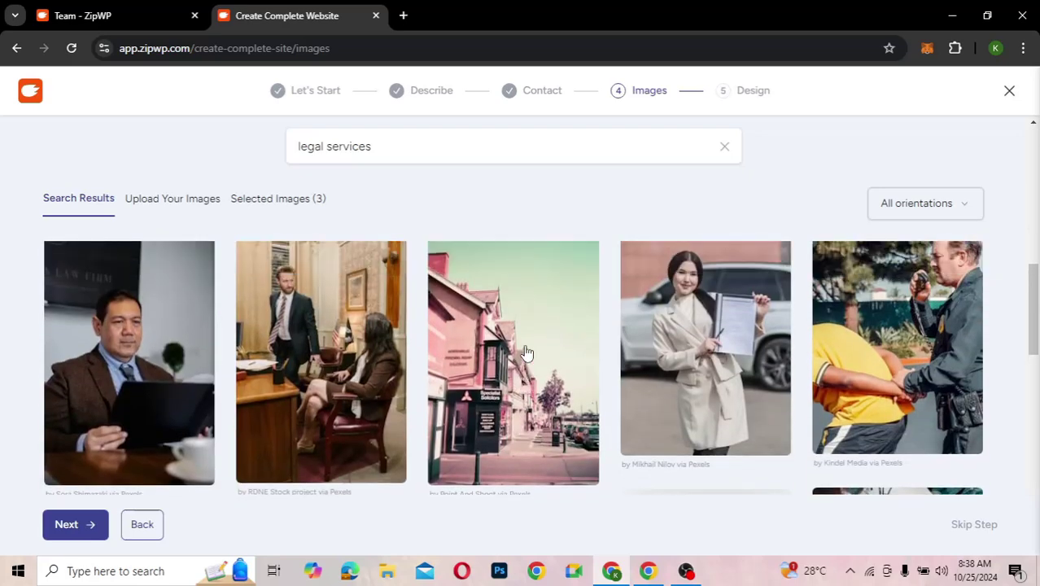
scroll(525, 352, "down", 3)
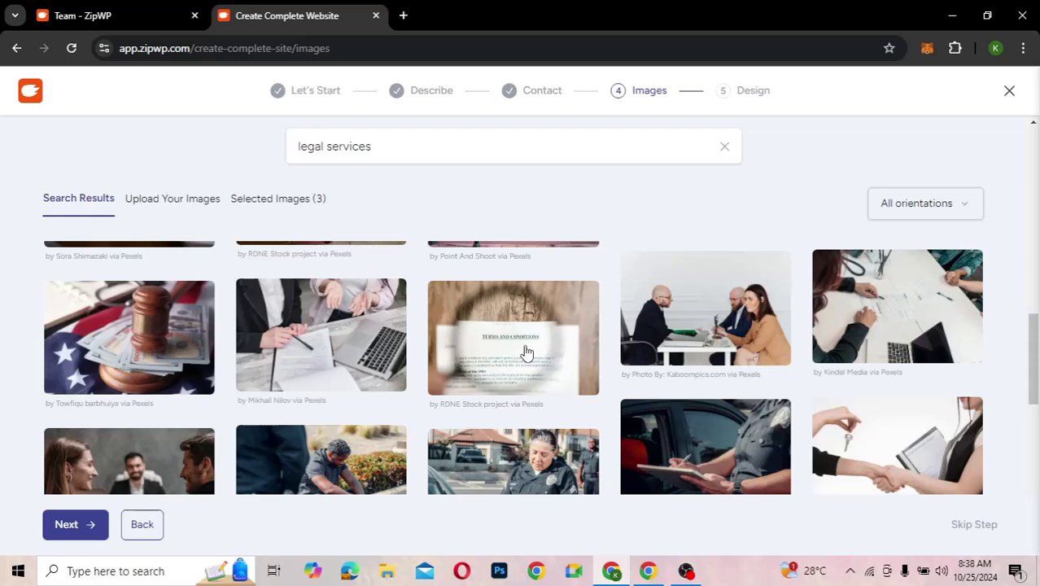
scroll(525, 352, "down", 1)
scroll(525, 353, "down", 2)
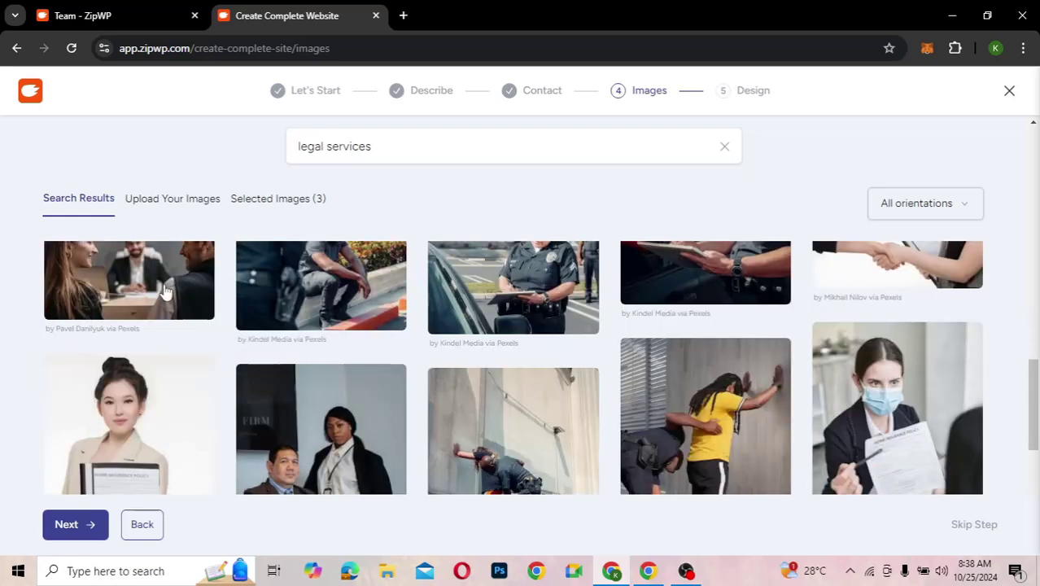
left_click(166, 290)
left_click(365, 415)
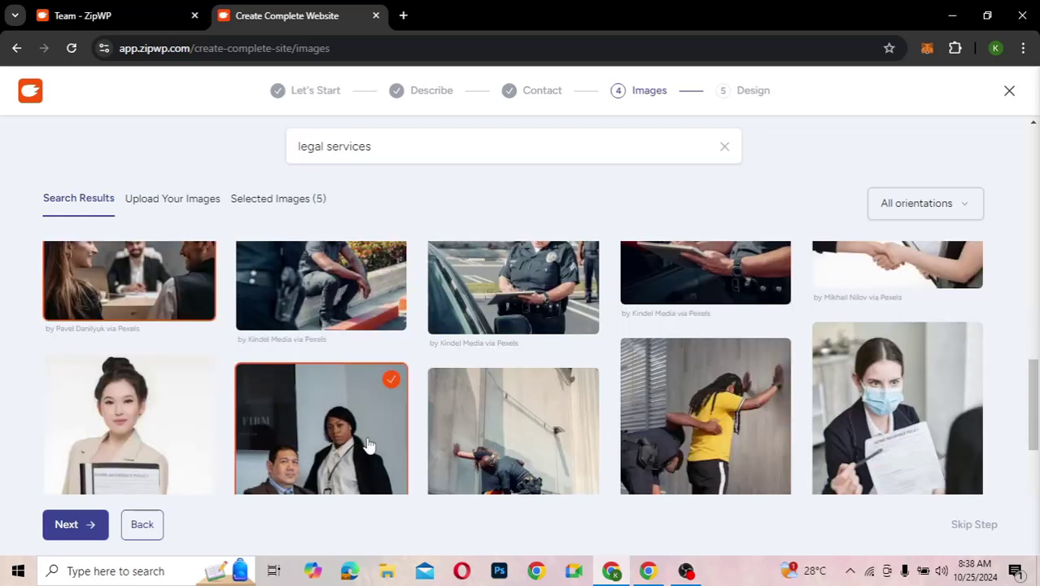
scroll(523, 454, "down", 3)
scroll(525, 454, "down", 1)
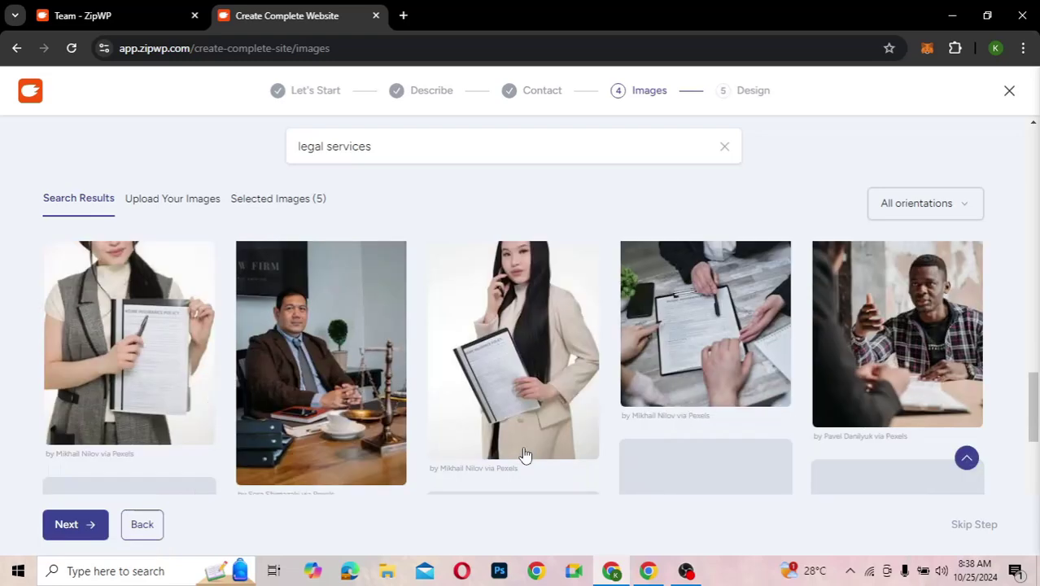
scroll(525, 453, "down", 2)
left_click(524, 454)
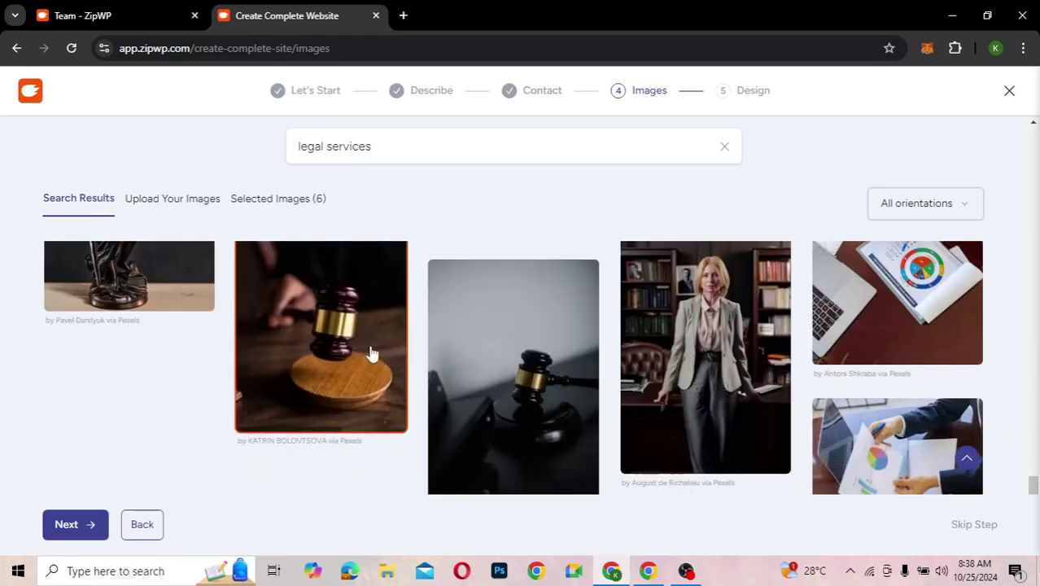
scroll(513, 415, "down", 3)
left_click(314, 297)
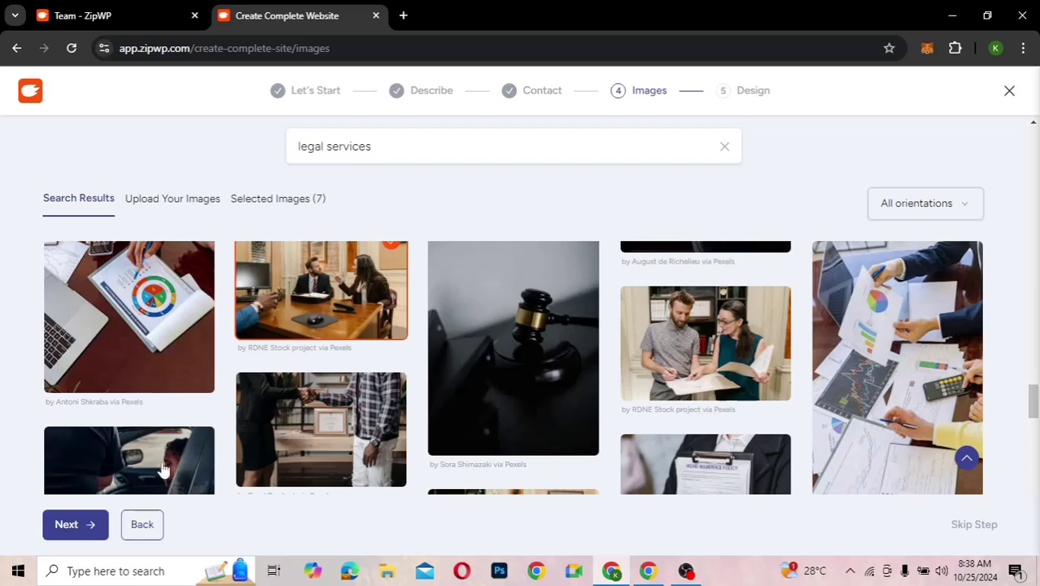
left_click(75, 525)
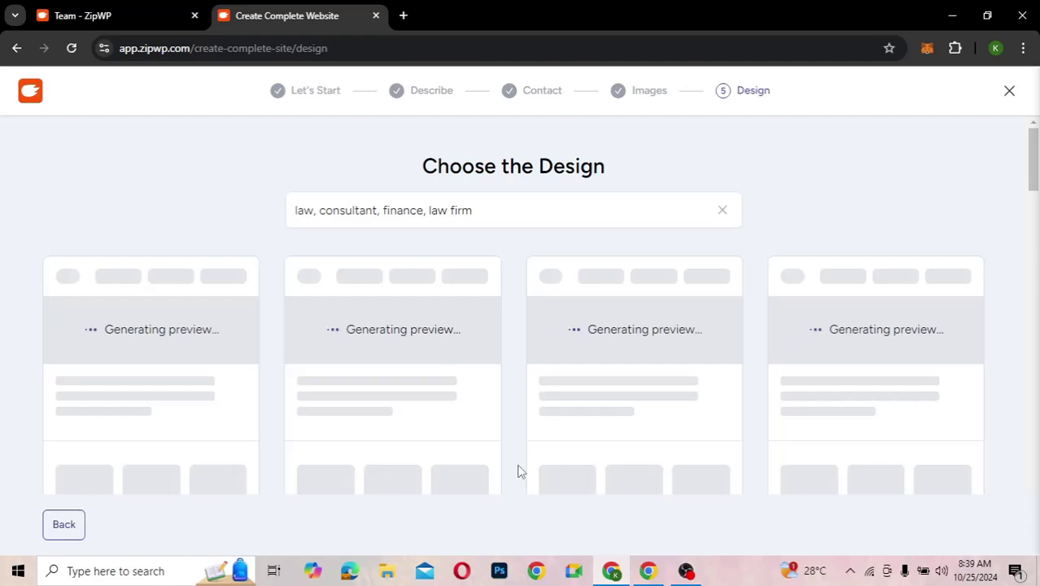
- Scroll through the generated law-firm design Options 1–28, then return to the top of the list
scroll(520, 472, "down", 2)
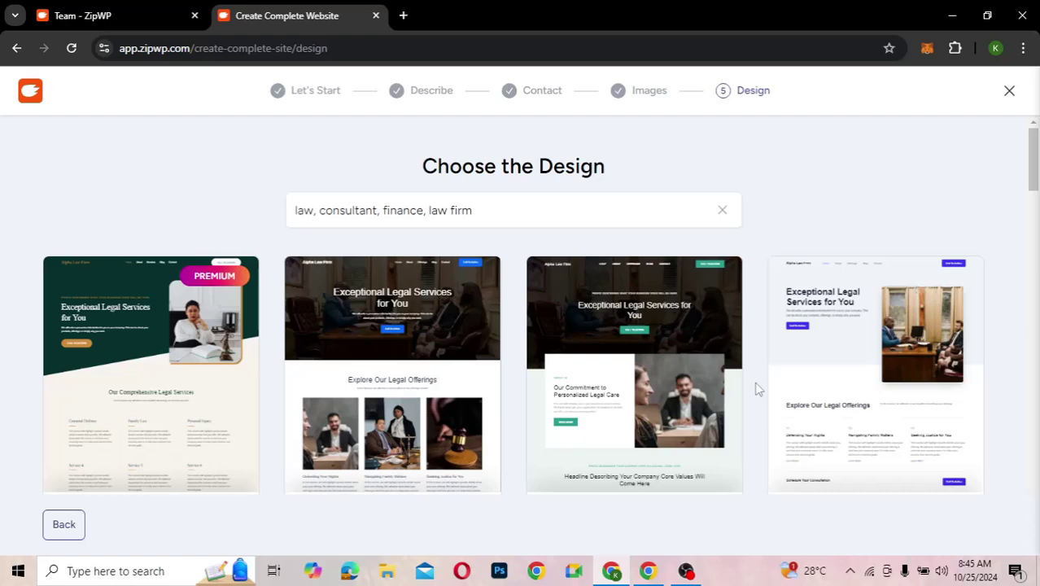
left_click_drag(1033, 159, 1034, 232)
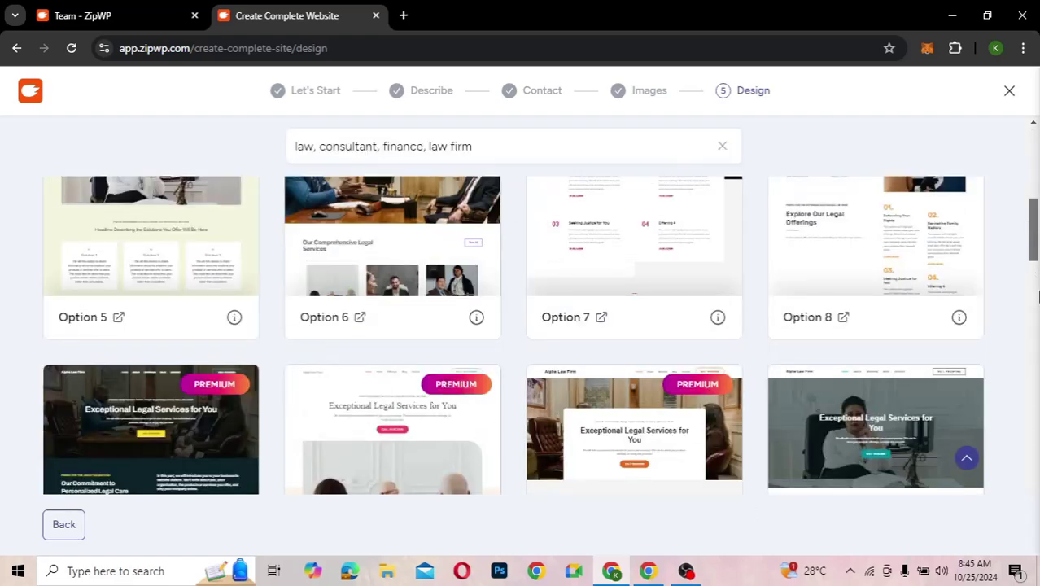
scroll(1037, 297, "down", 6)
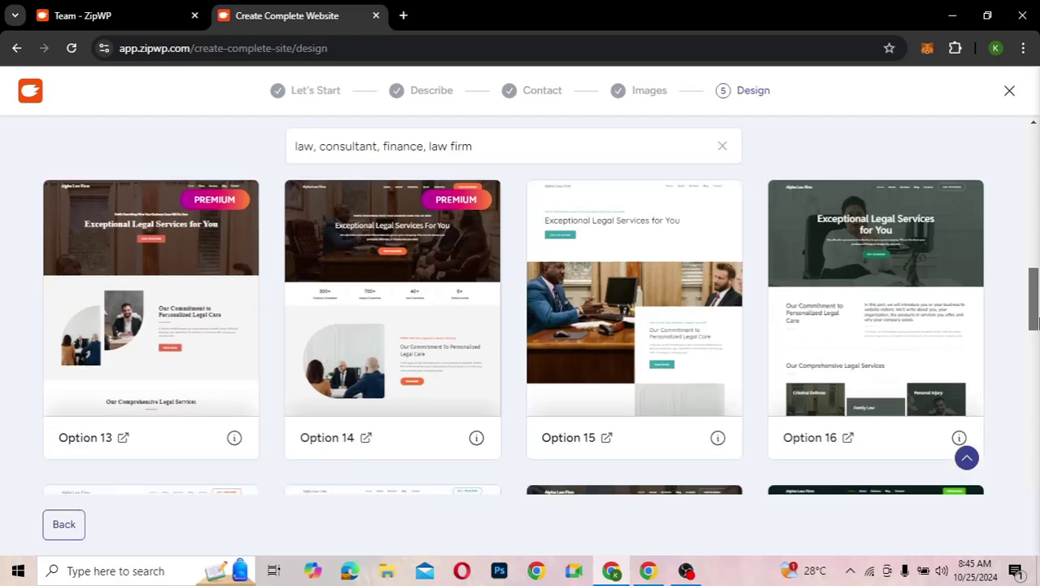
scroll(1036, 324, "down", 3)
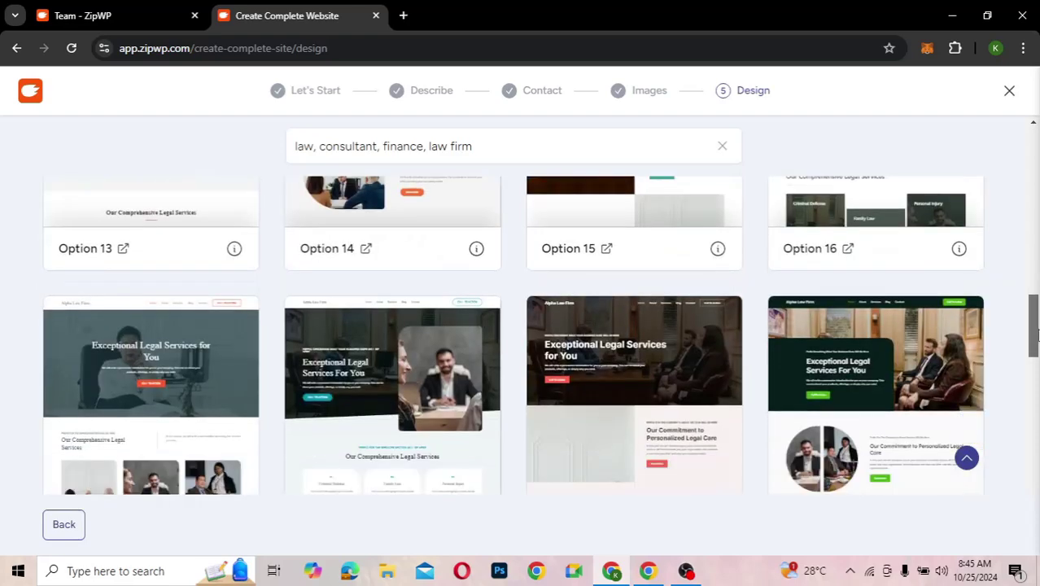
scroll(1037, 358, "down", 1)
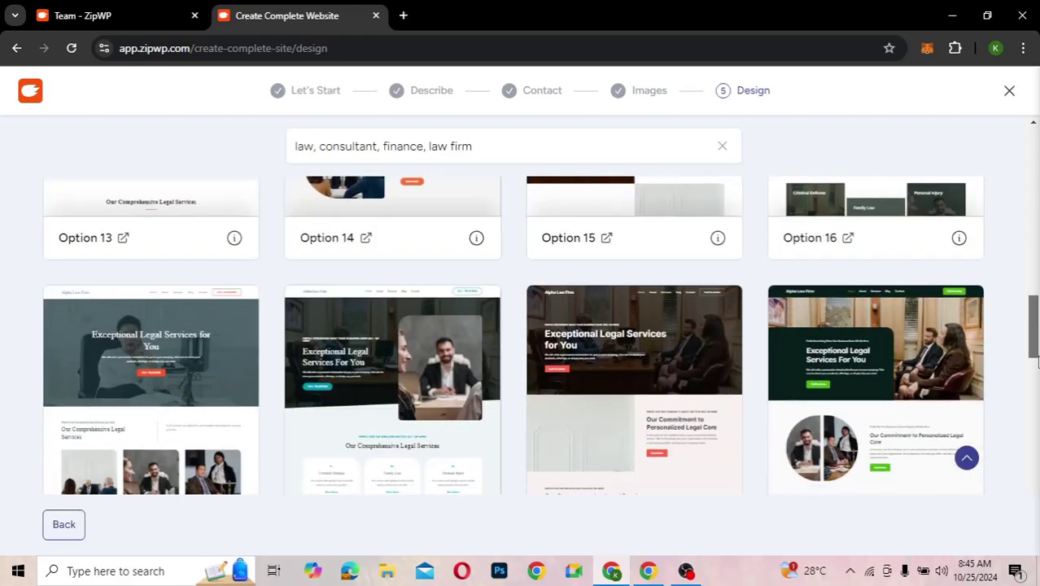
scroll(1038, 384, "down", 4)
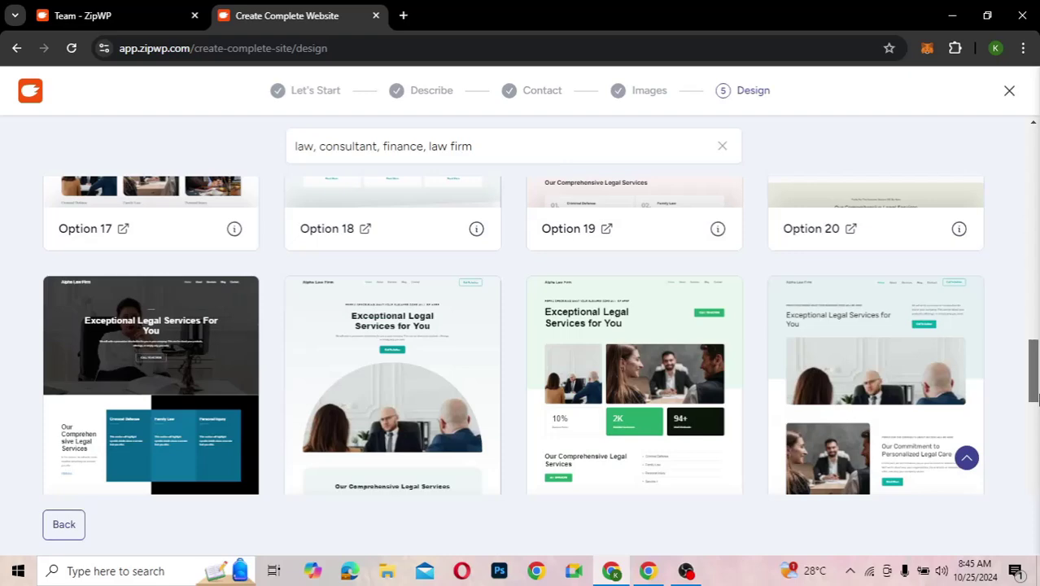
scroll(1037, 411, "down", 4)
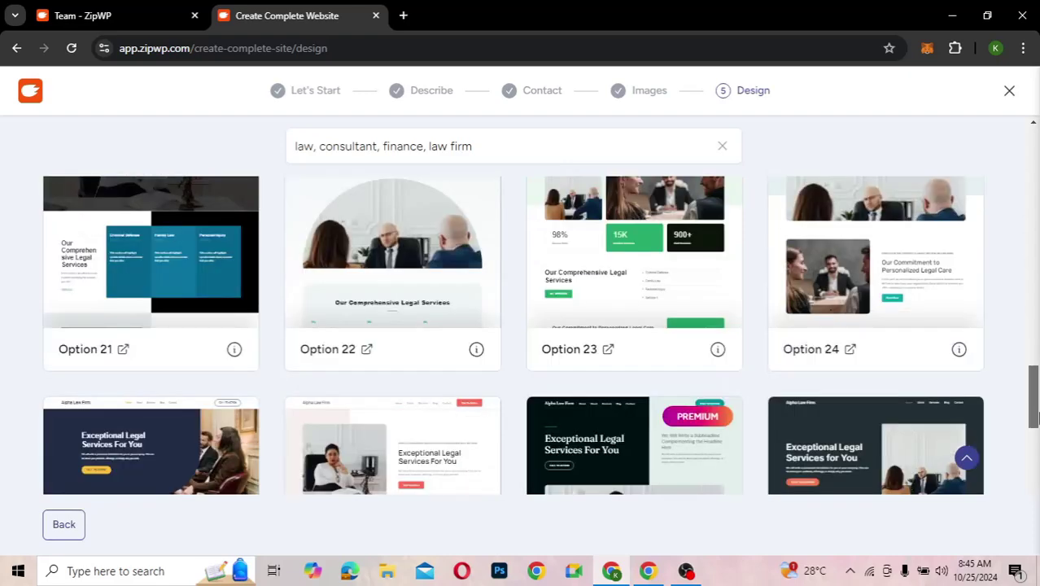
scroll(1038, 424, "down", 1)
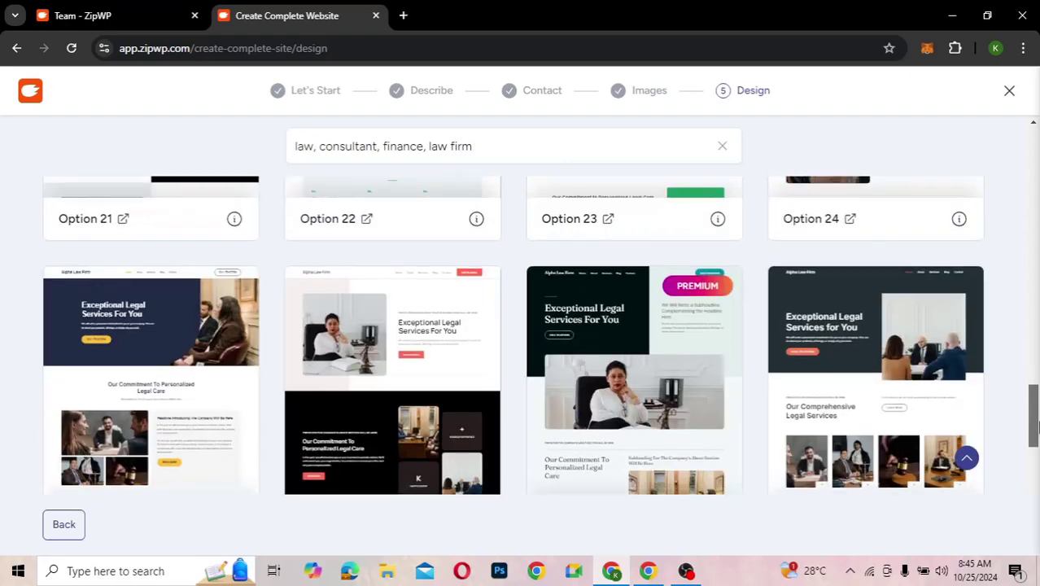
scroll(1036, 425, "down", 1)
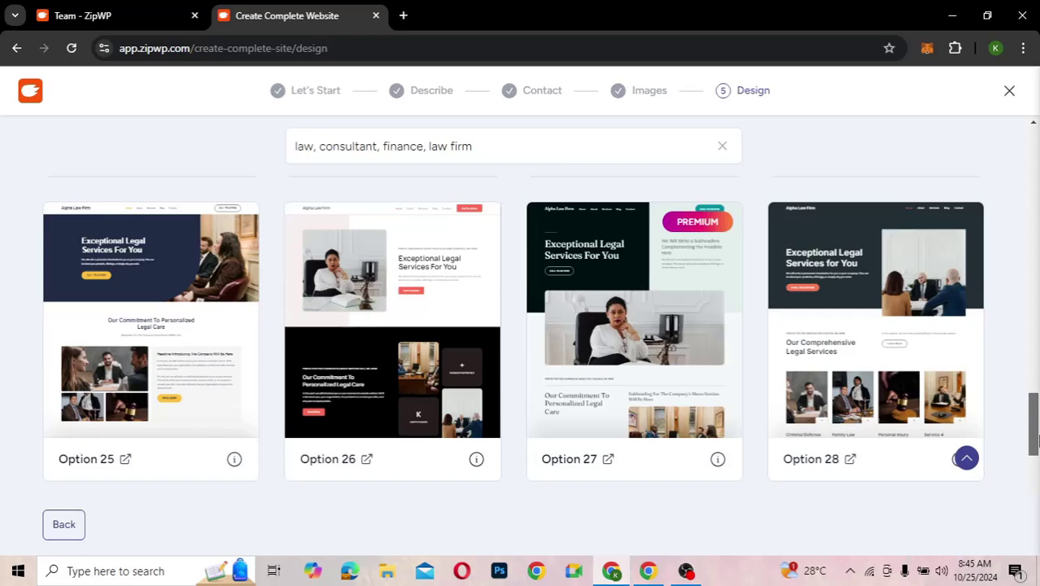
scroll(1036, 439, "down", 1)
scroll(1037, 366, "up", 7)
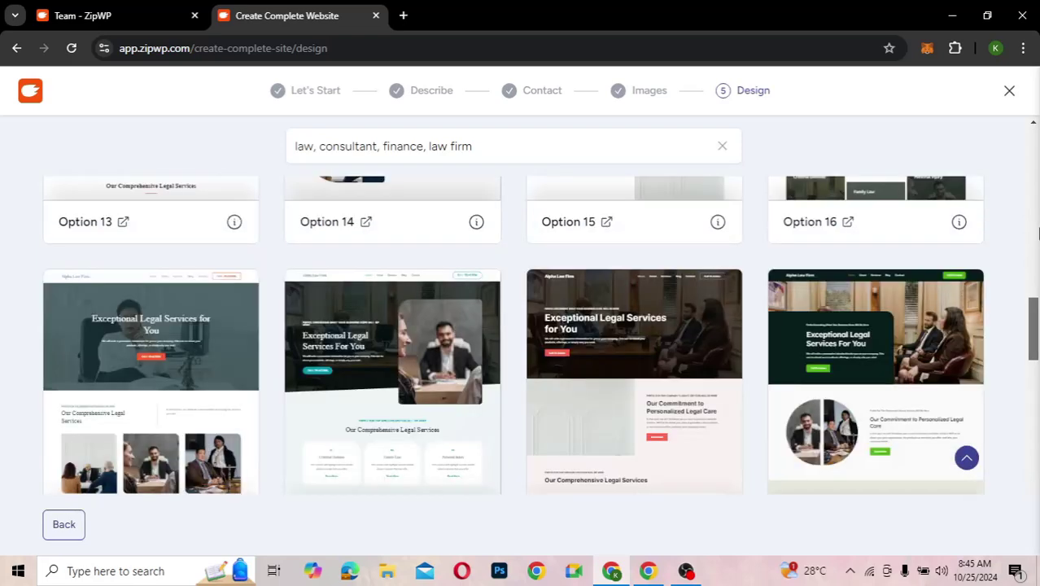
scroll(1036, 204, "up", 5)
left_click_drag(1037, 161, 1037, 128)
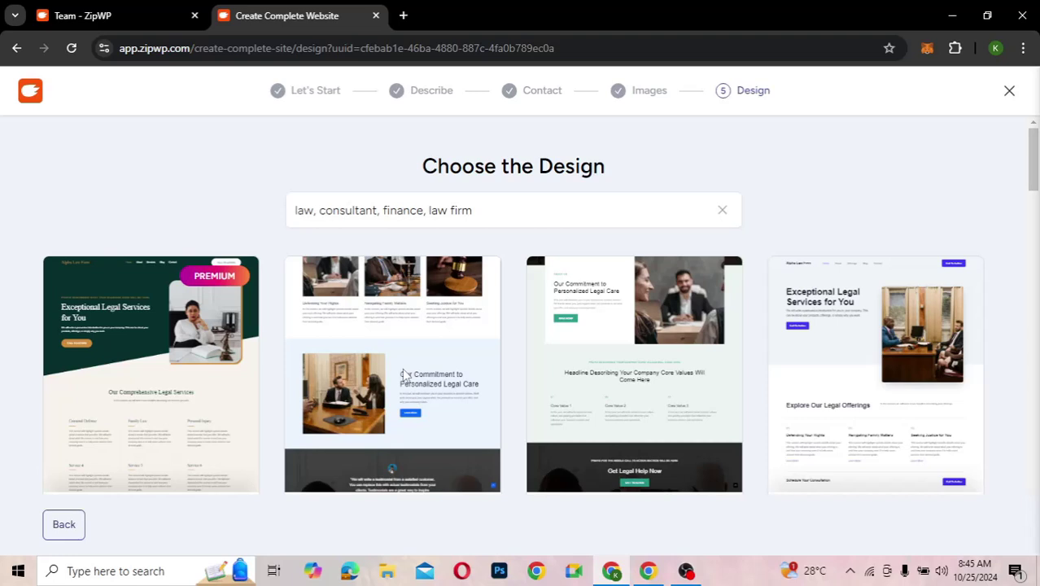
- Open the second law-firm design to customise its Alpha Law Firm preview
left_click(405, 376)
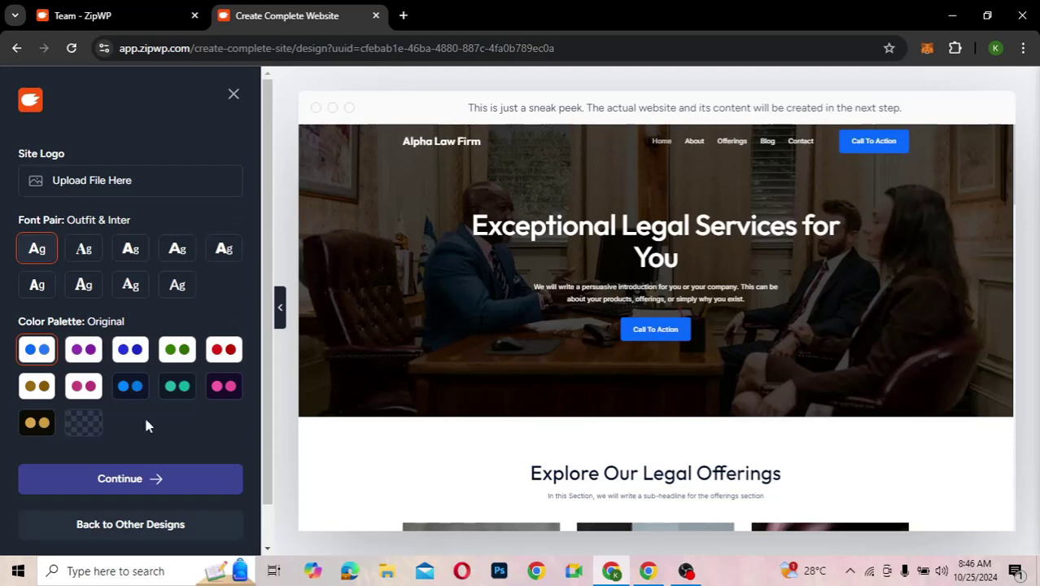
scroll(146, 425, "down", 1)
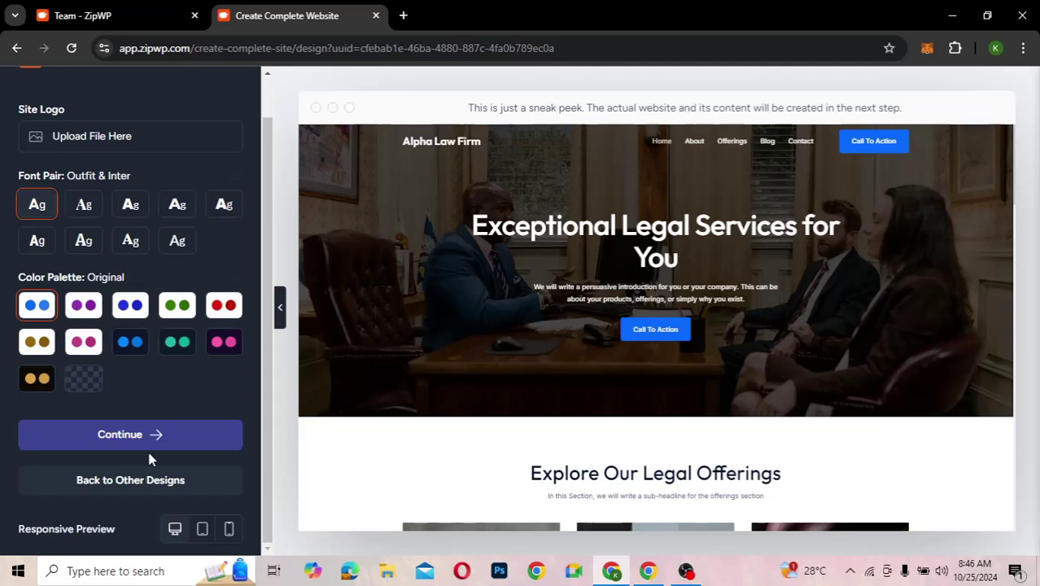
scroll(195, 402, "up", 1)
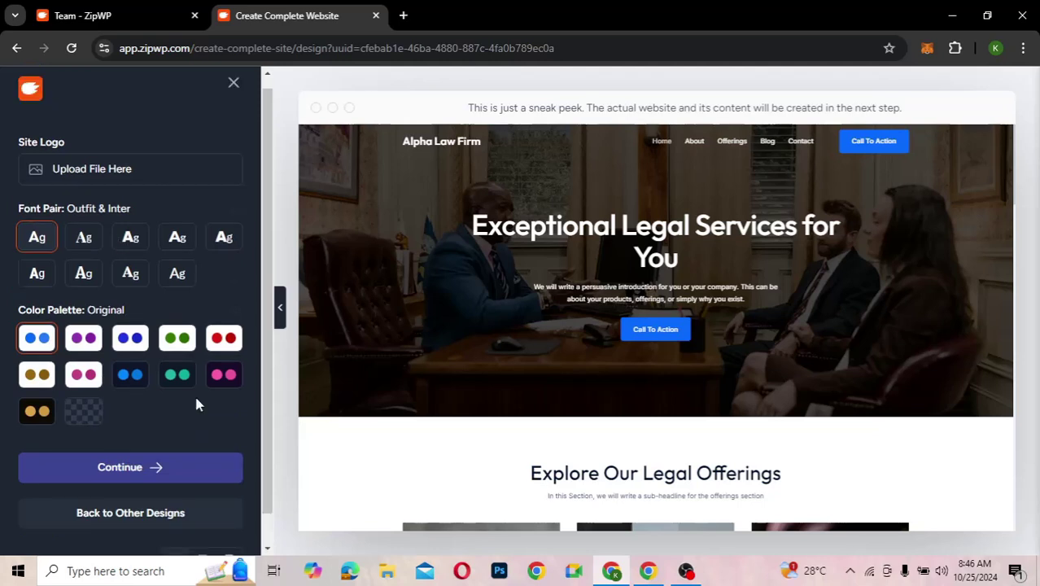
- Try the purple and pink Style 6 palettes, then settle on the teal Style 8 palette
left_click(84, 338)
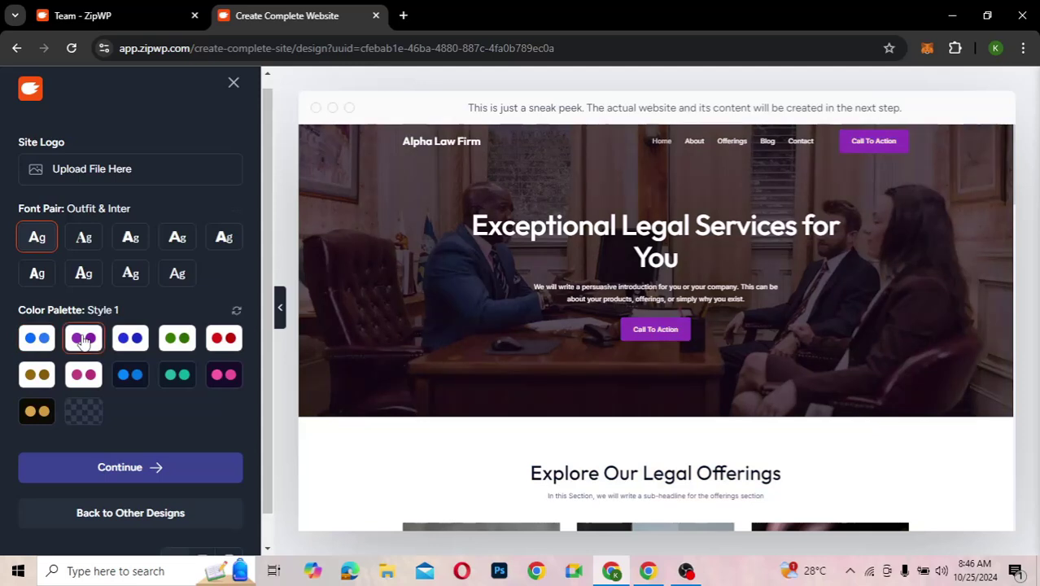
left_click(87, 375)
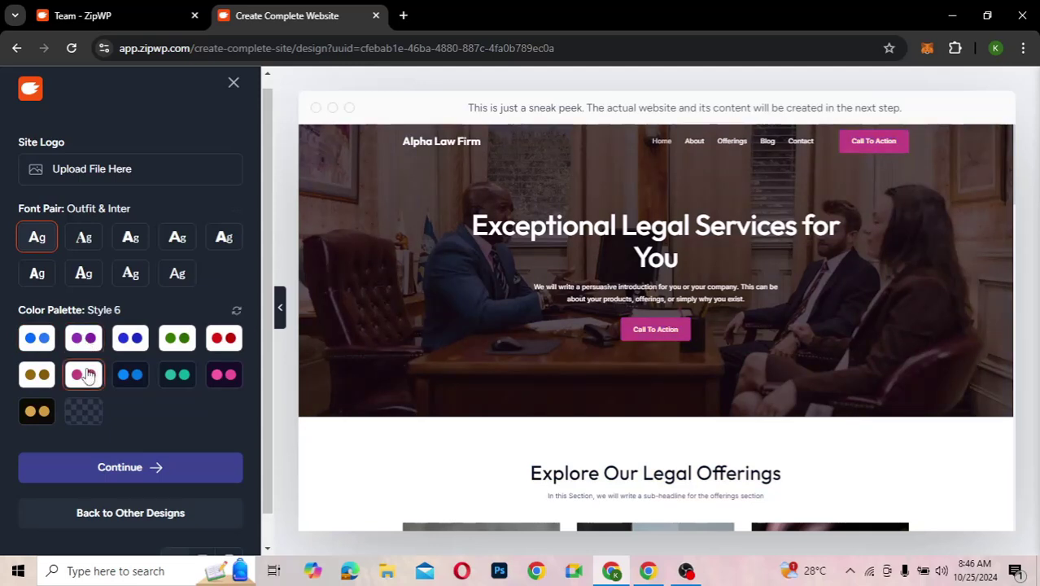
scroll(547, 409, "down", 3)
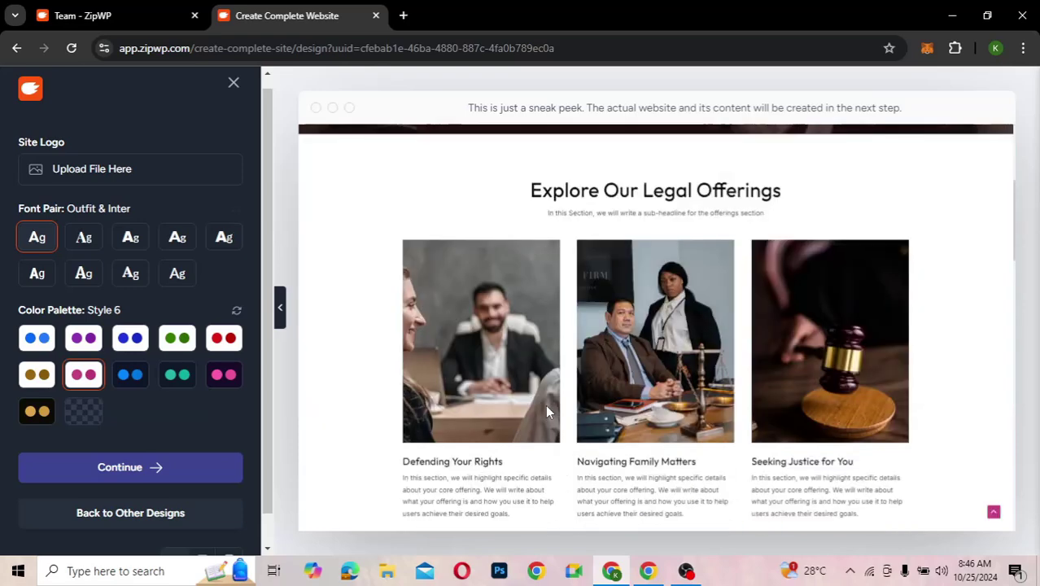
scroll(545, 404, "down", 5)
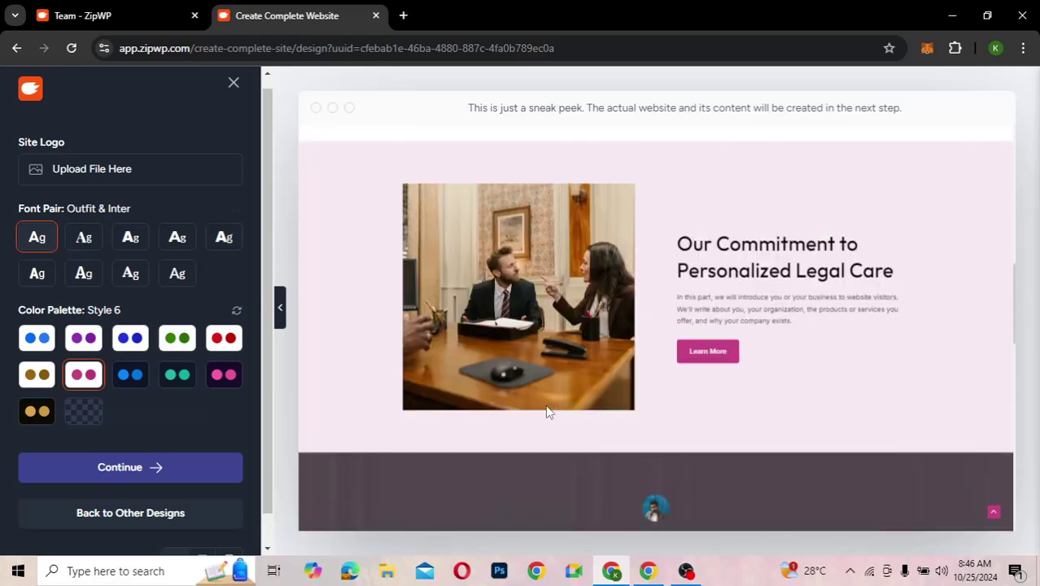
scroll(545, 405, "down", 2)
scroll(545, 404, "up", 10)
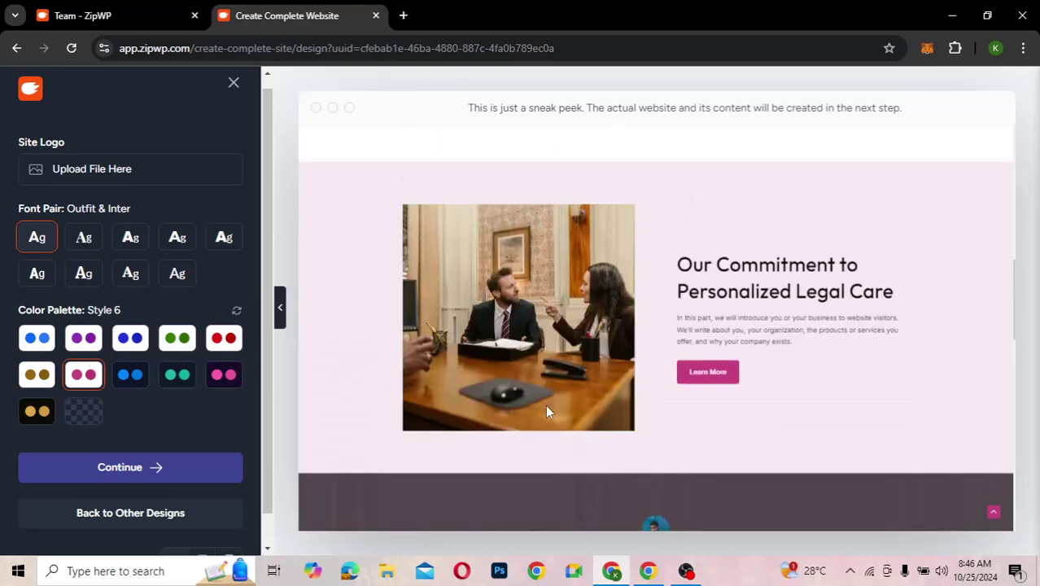
left_click(177, 377)
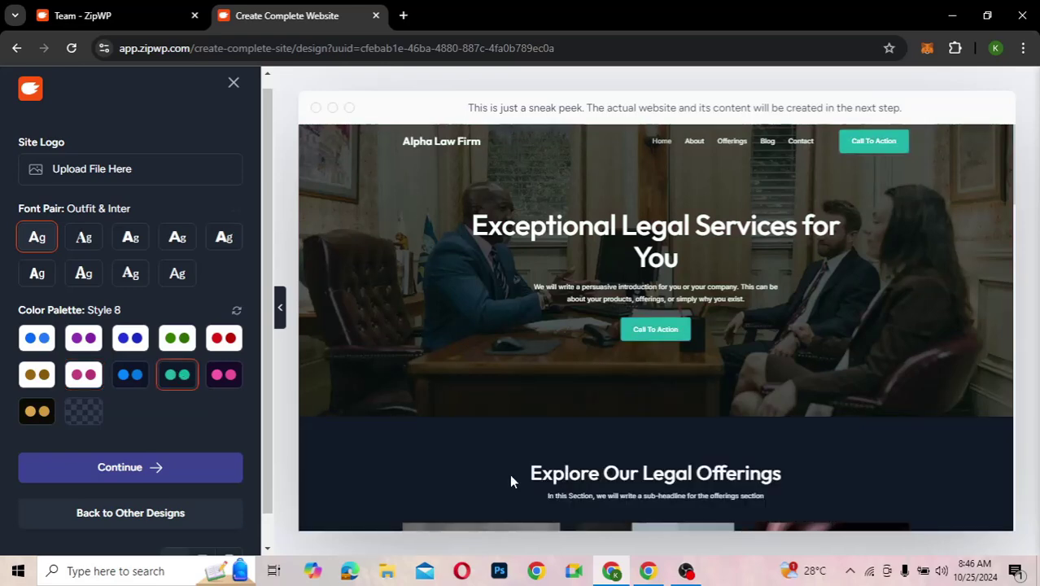
- Review the Style 8 preview with Outfit & Inter fonts, ending back at the top
scroll(510, 480, "down", 3)
scroll(510, 476, "down", 3)
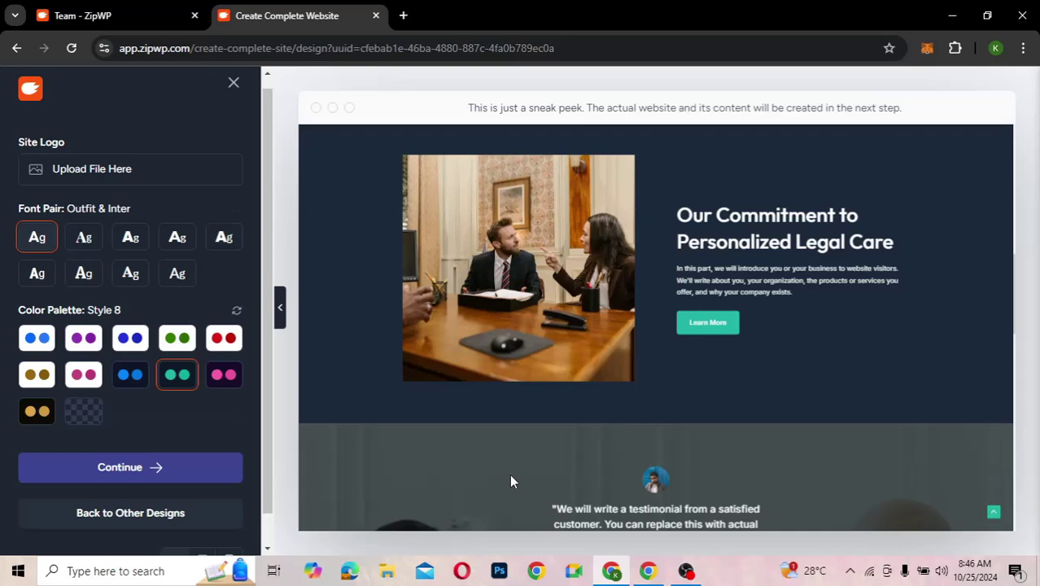
scroll(510, 476, "down", 3)
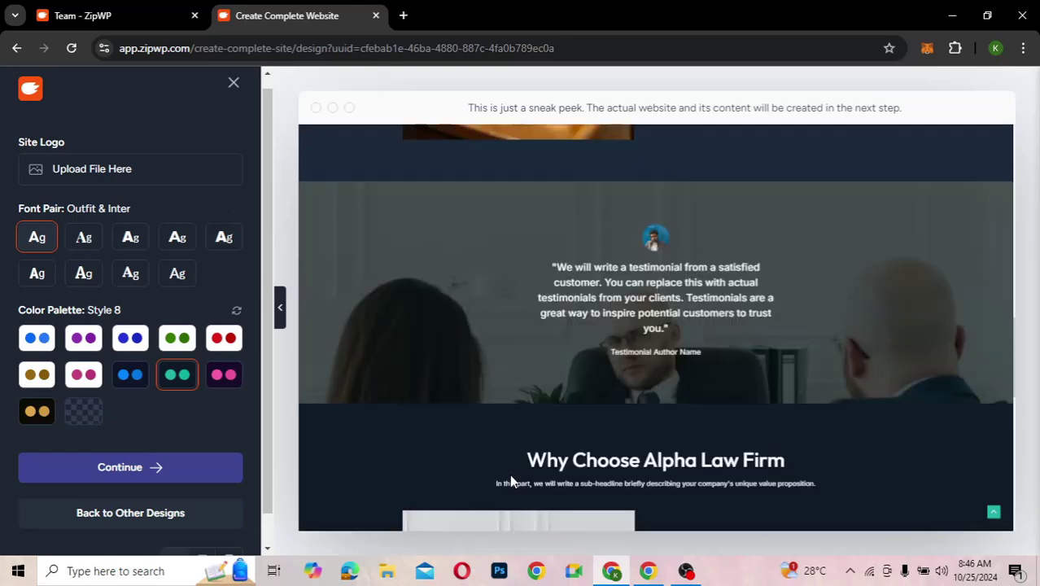
scroll(511, 480, "down", 3)
scroll(555, 322, "up", 2)
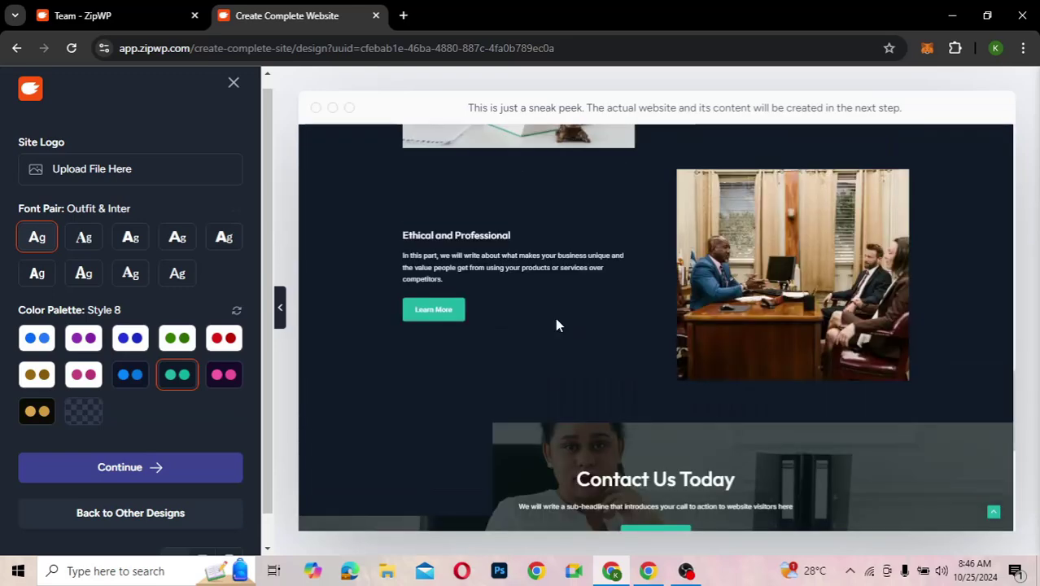
scroll(557, 323, "up", 3)
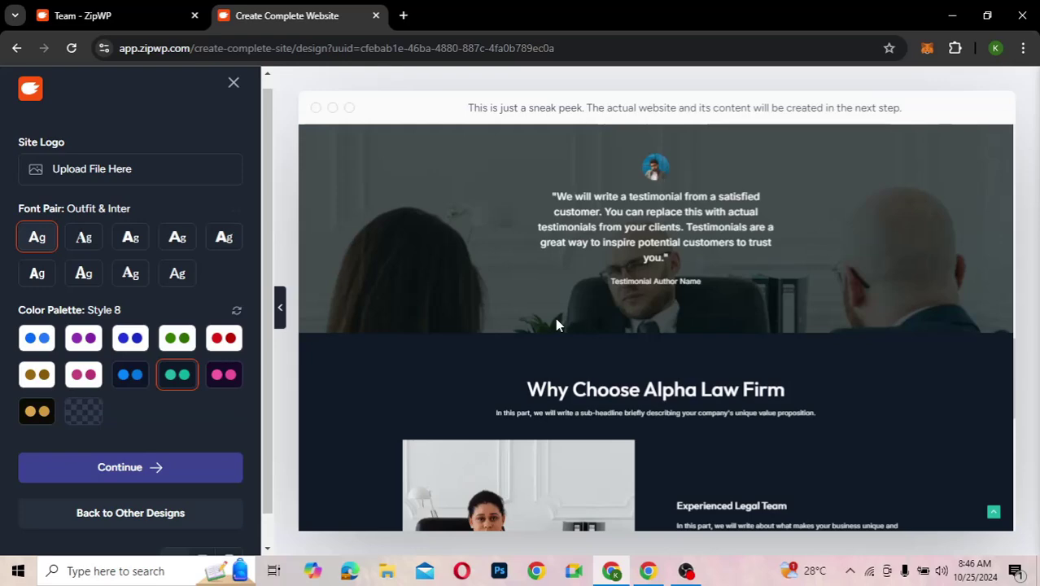
scroll(556, 324, "down", 3)
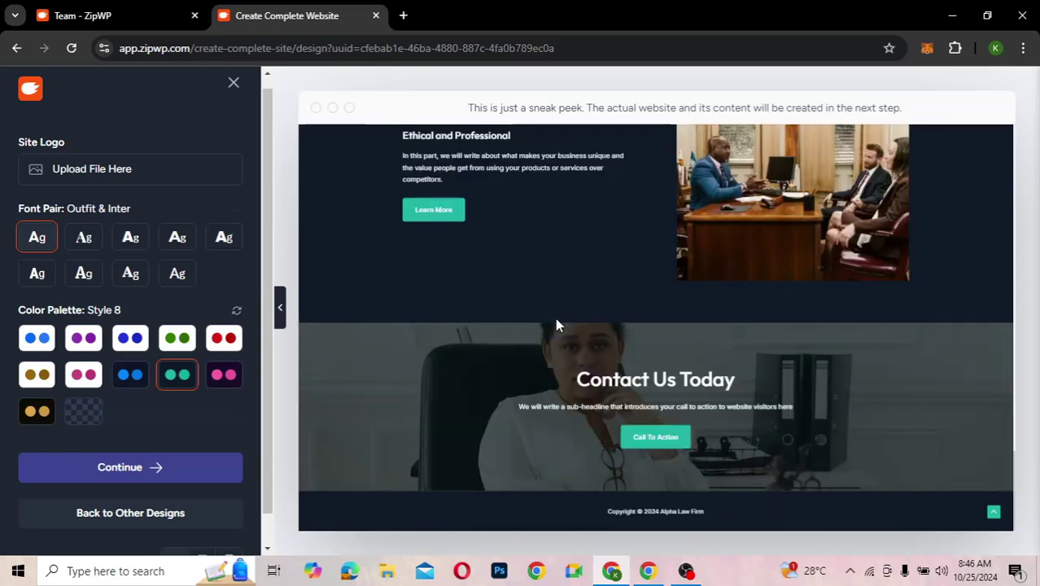
scroll(556, 324, "up", 3)
scroll(554, 325, "up", 3)
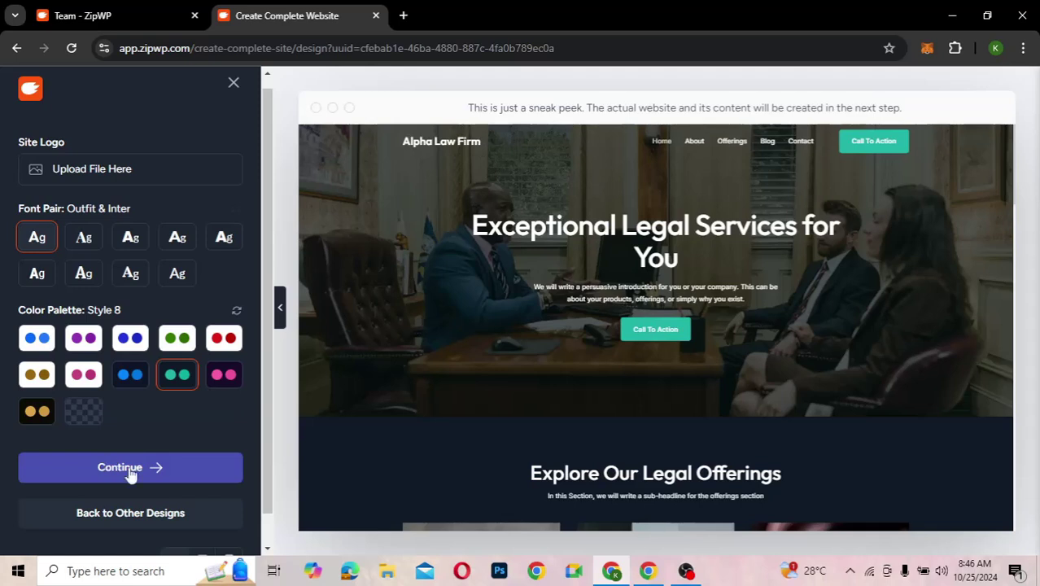
- Continue from the design preview to the Select features page and look through its options
left_click(130, 468)
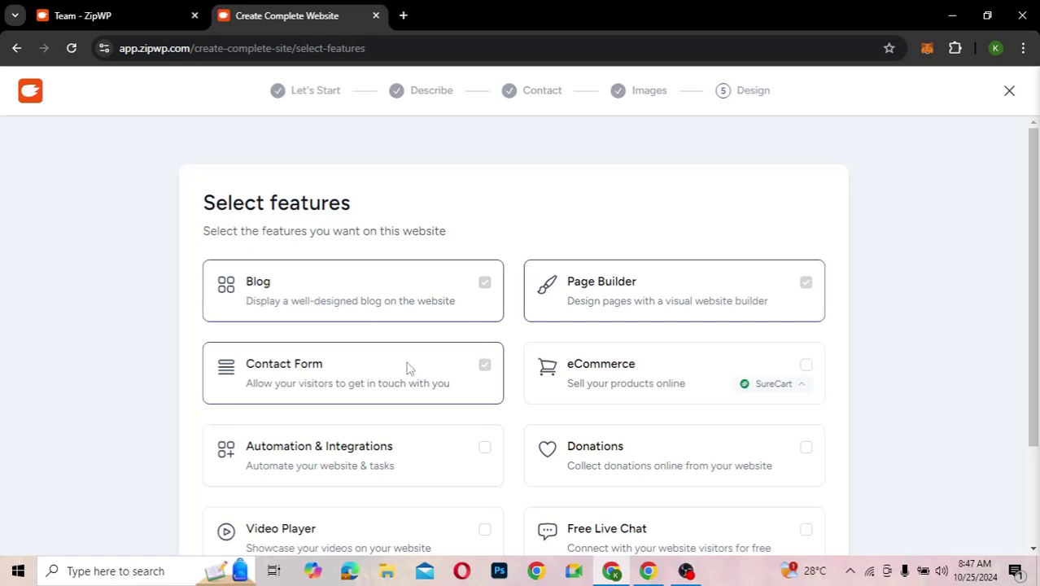
scroll(498, 450, "down", 1)
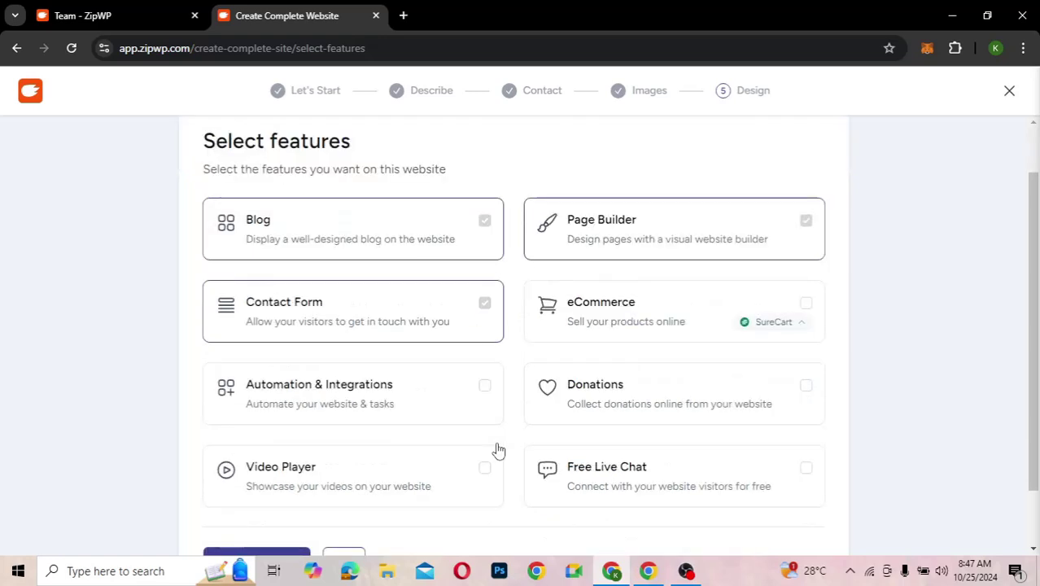
scroll(498, 450, "down", 1)
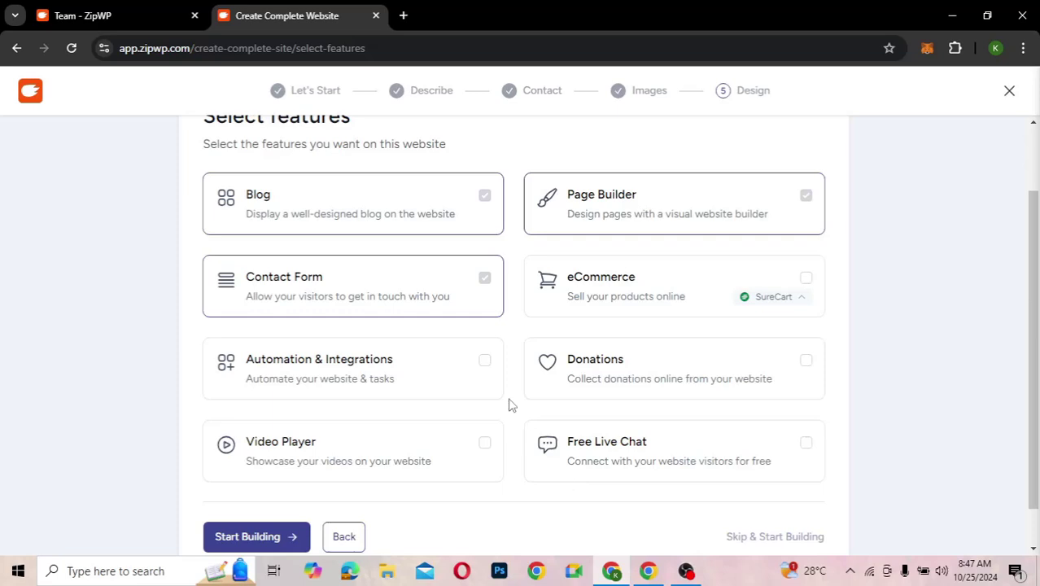
scroll(509, 405, "down", 1)
scroll(283, 483, "down", 1)
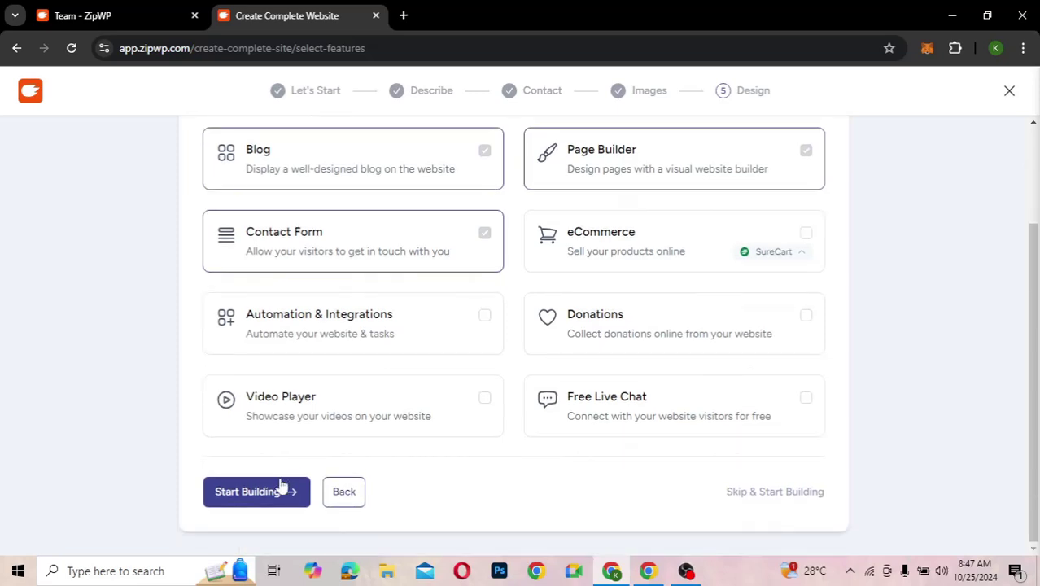
- Skip to the final review, then back out to the features page with nothing ticked
left_click(776, 495)
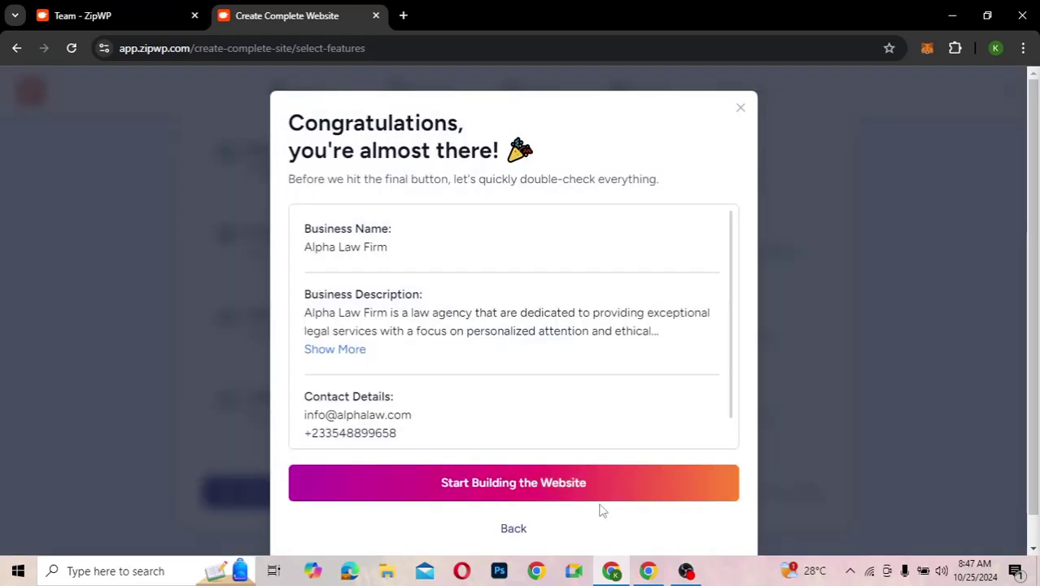
left_click(513, 529)
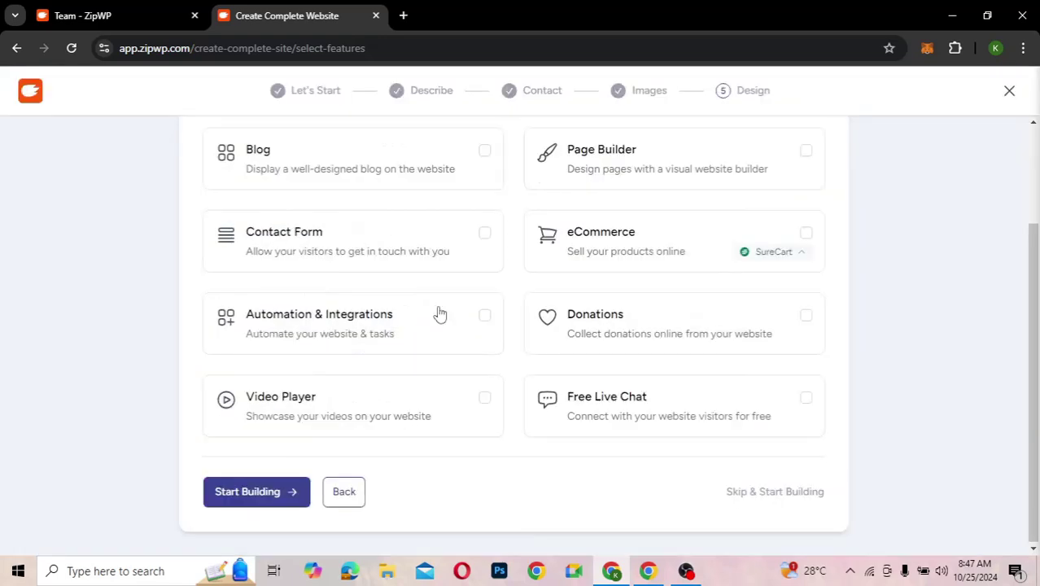
scroll(440, 313, "up", 2)
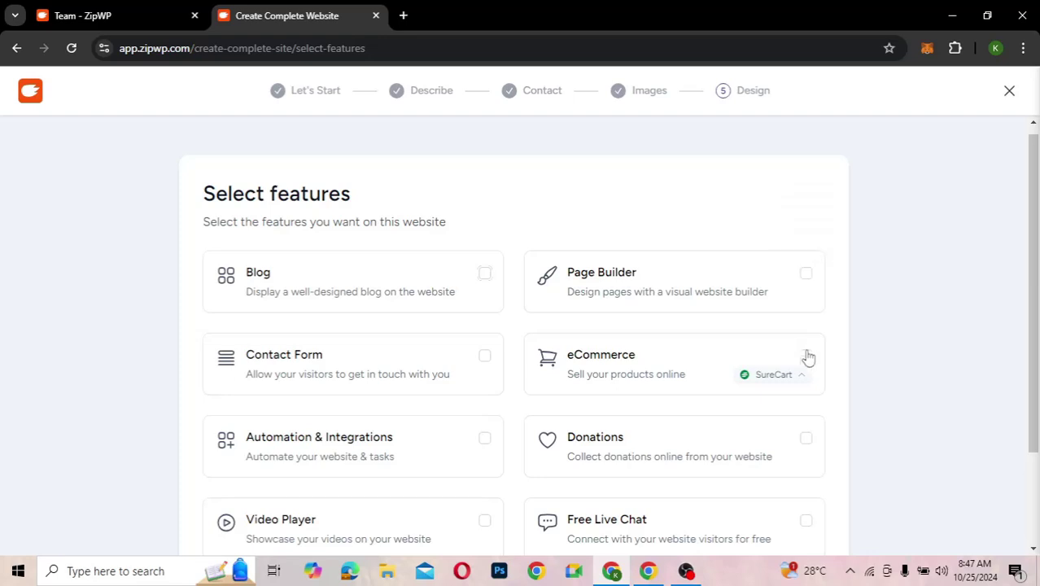
scroll(465, 399, "down", 2)
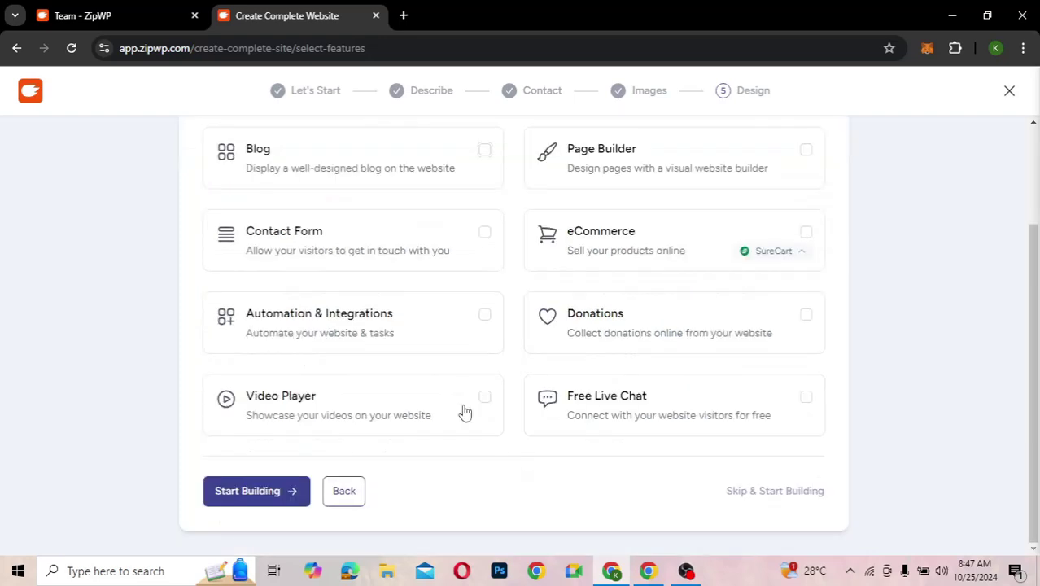
- Skip feature selection, check the review summary, and build the Alpha Law Firm website
left_click(757, 490)
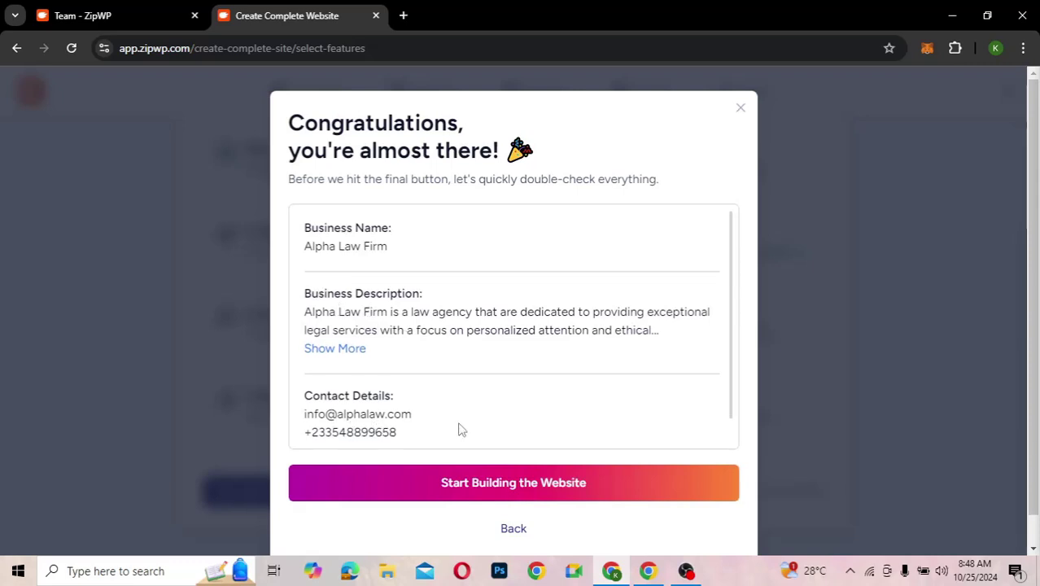
scroll(458, 428, "down", 1)
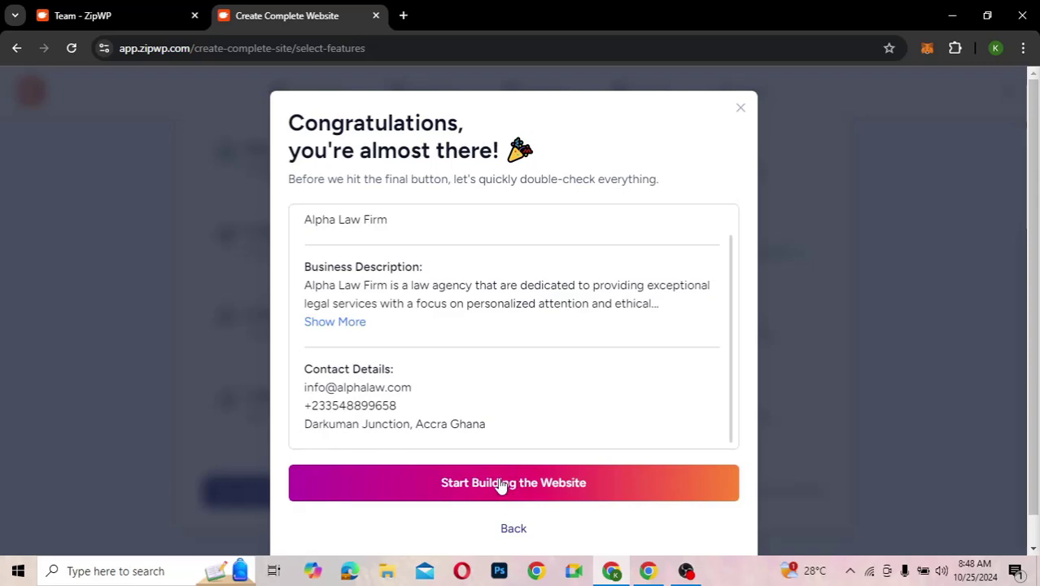
left_click(500, 484)
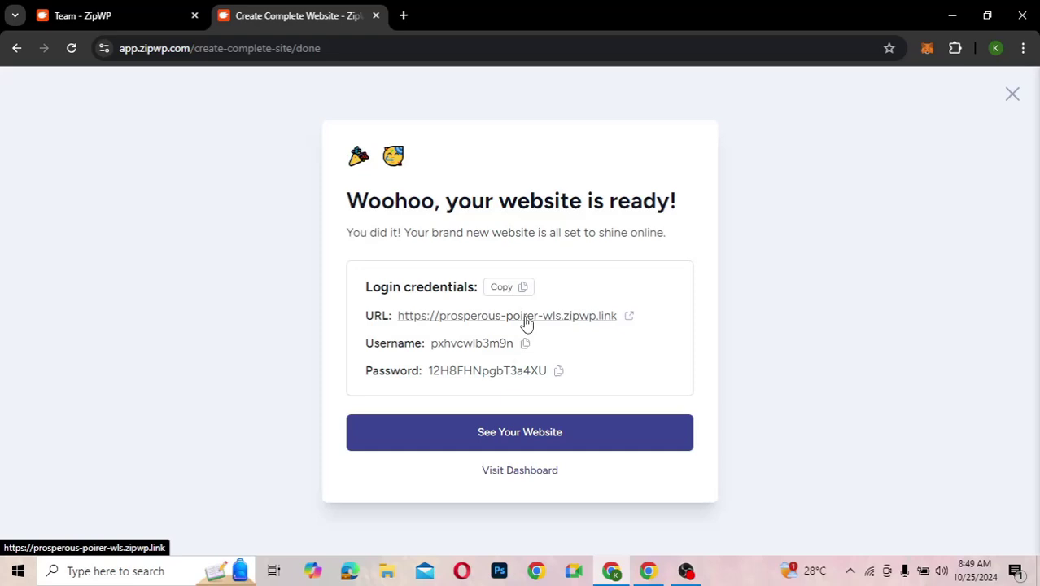
- Open the new site from its URL and submit 'ok' on the temporary-website notice
left_click(593, 317)
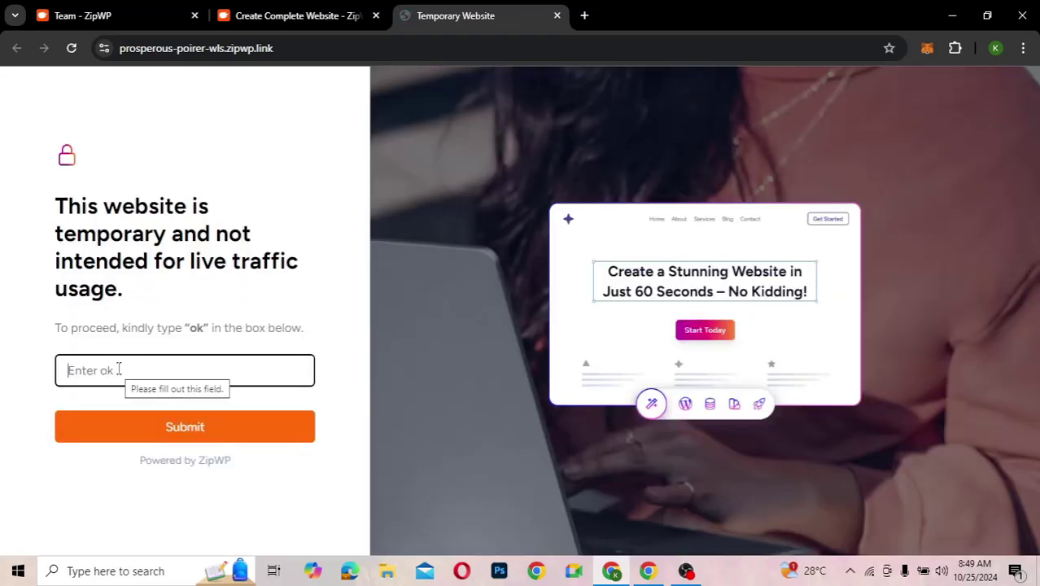
type("ok")
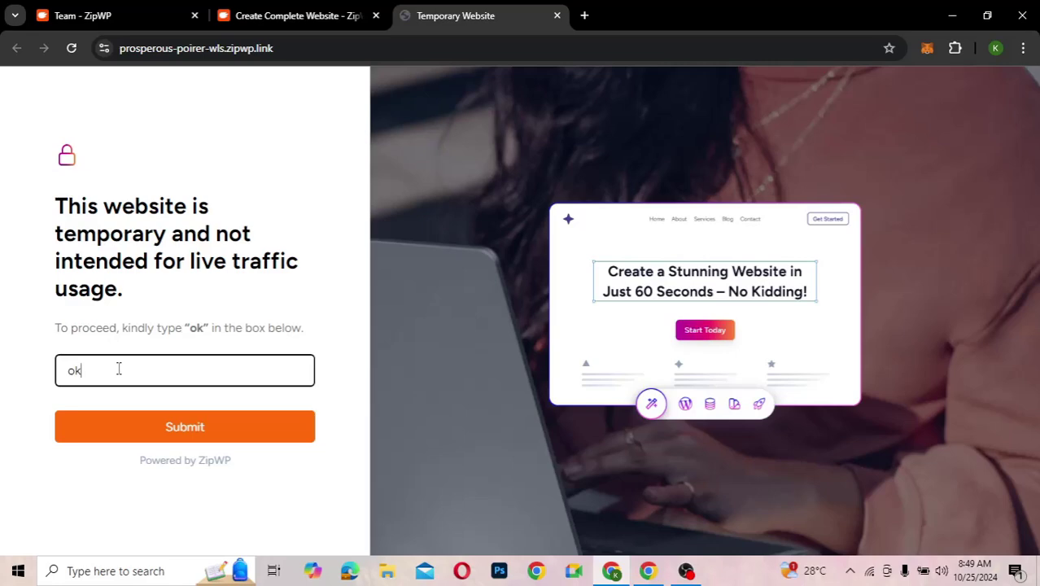
left_click(149, 441)
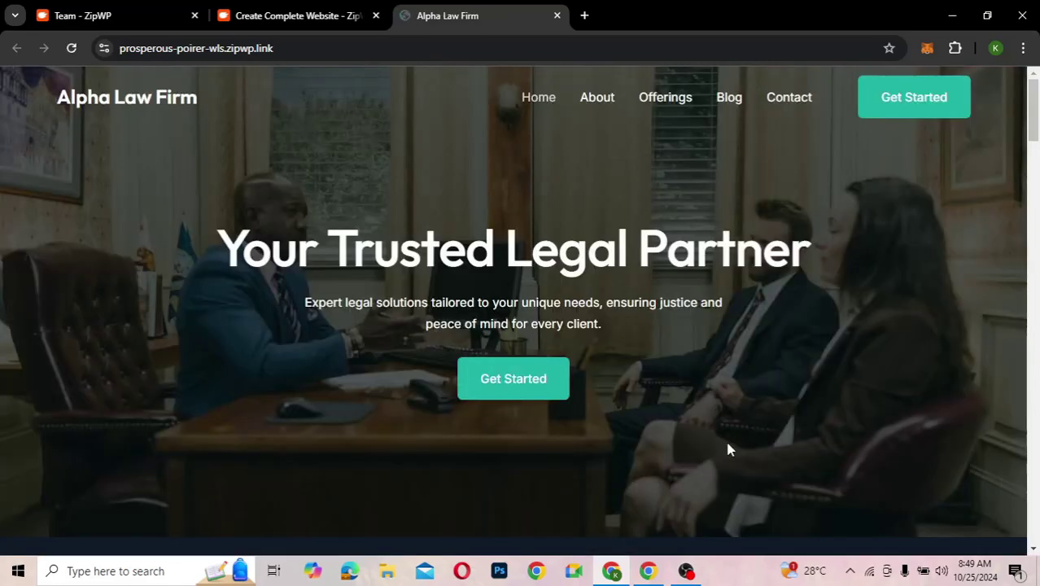
scroll(728, 449, "down", 4)
scroll(729, 449, "down", 5)
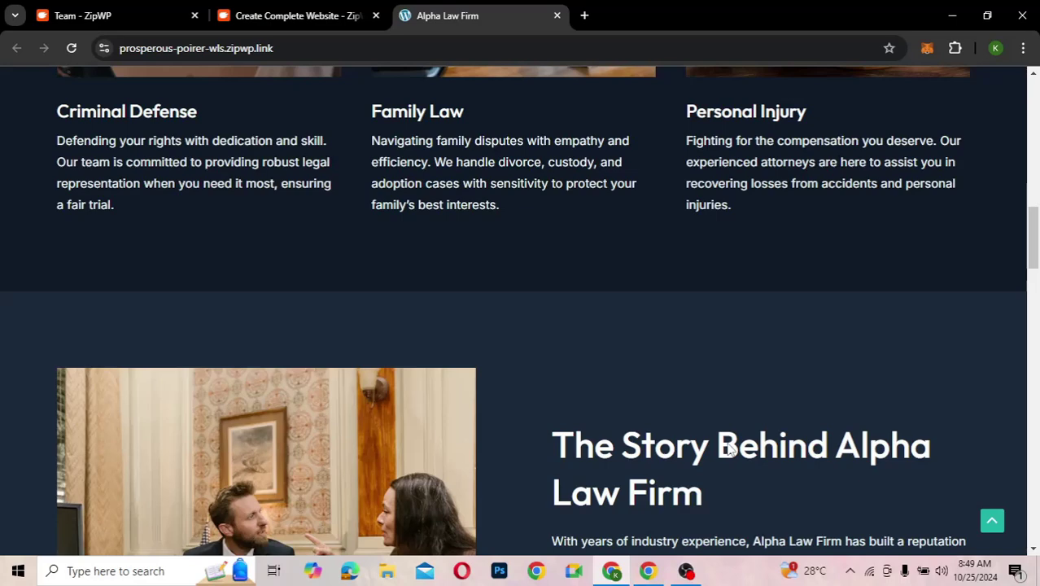
scroll(729, 449, "down", 10)
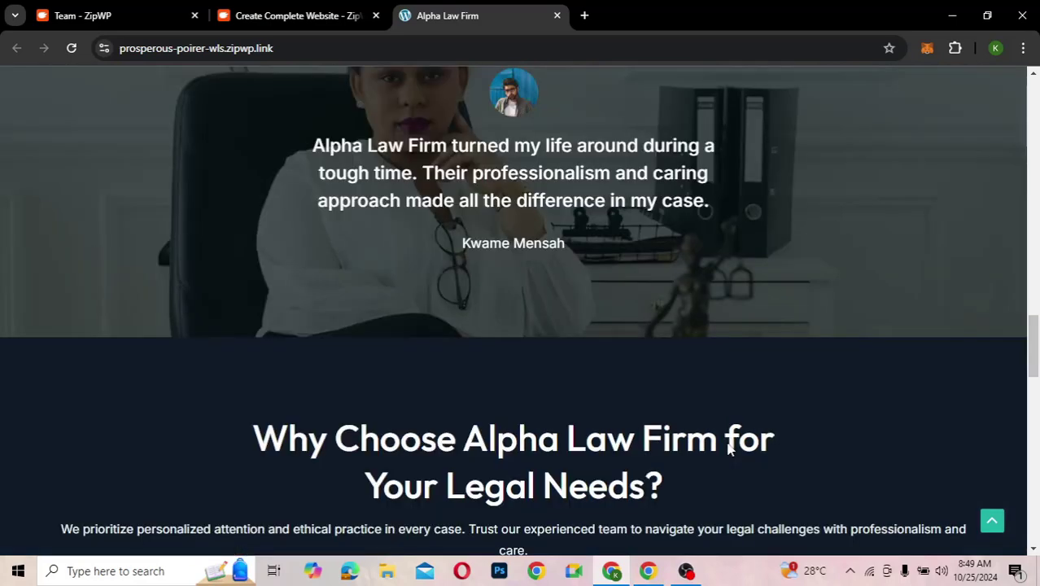
scroll(729, 450, "down", 5)
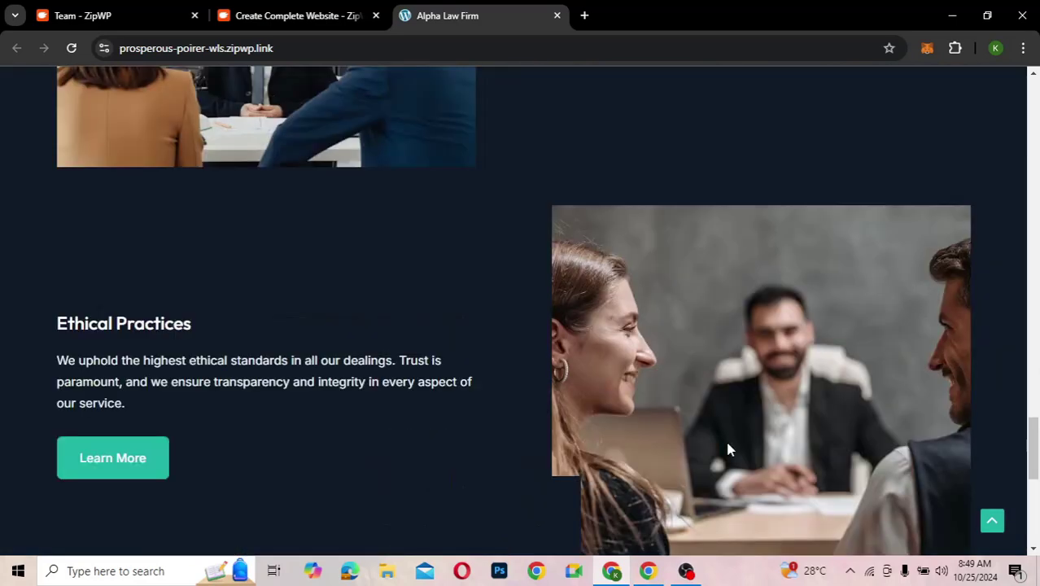
scroll(729, 449, "down", 5)
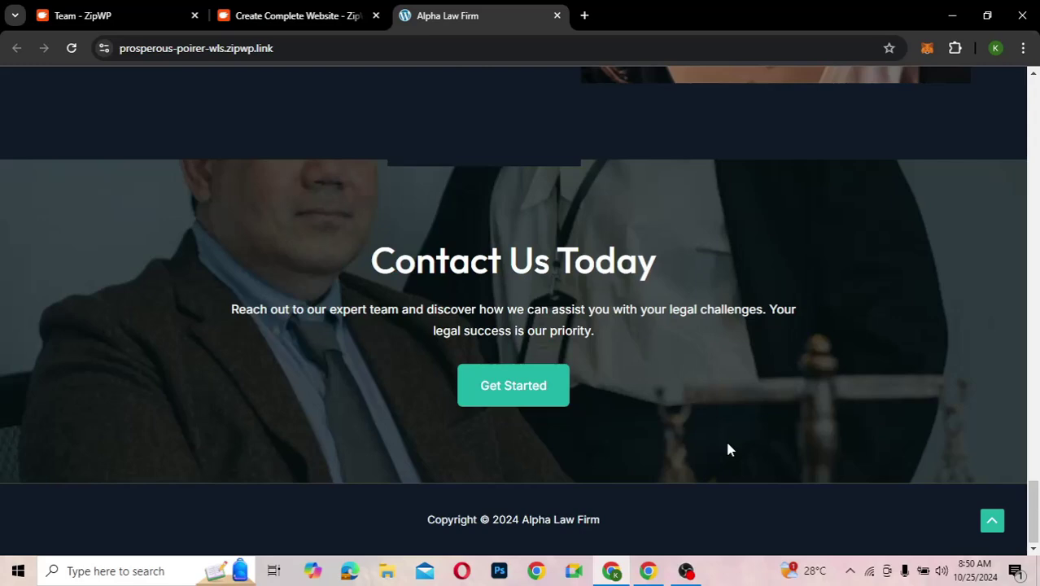
scroll(728, 449, "up", 10)
scroll(729, 449, "up", 10)
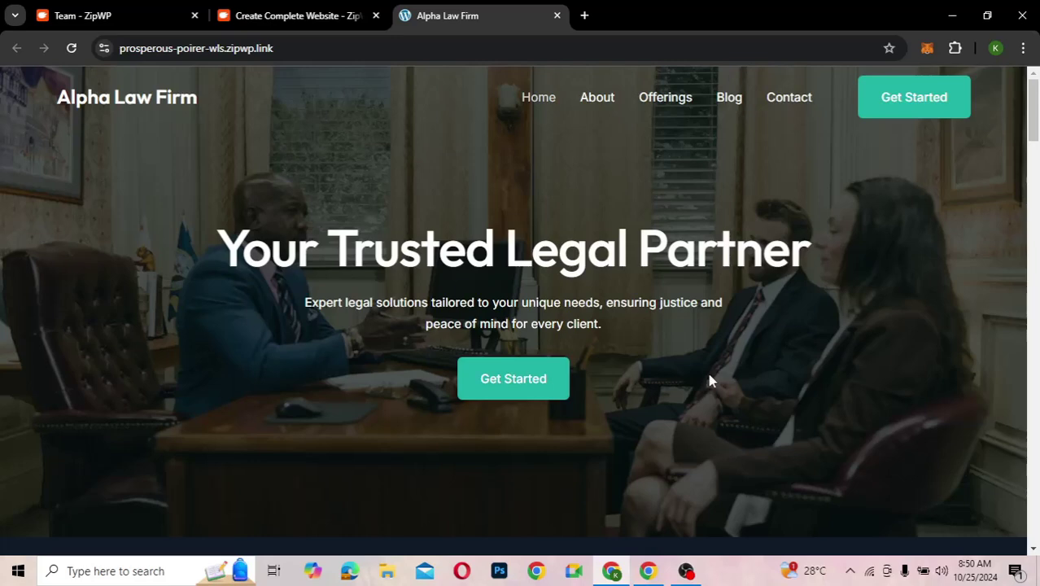
scroll(710, 379, "down", 8)
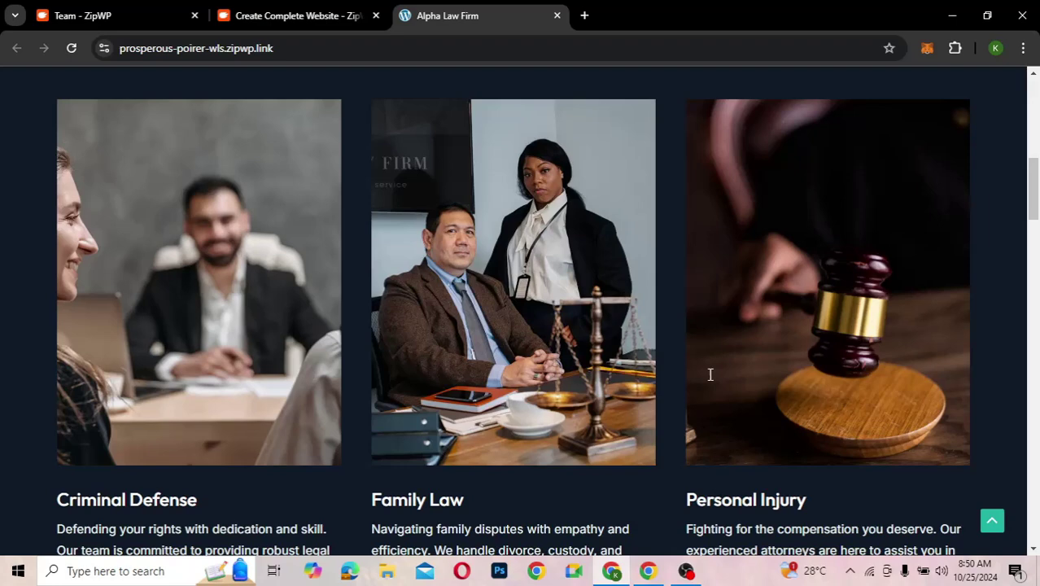
scroll(709, 376, "up", 5)
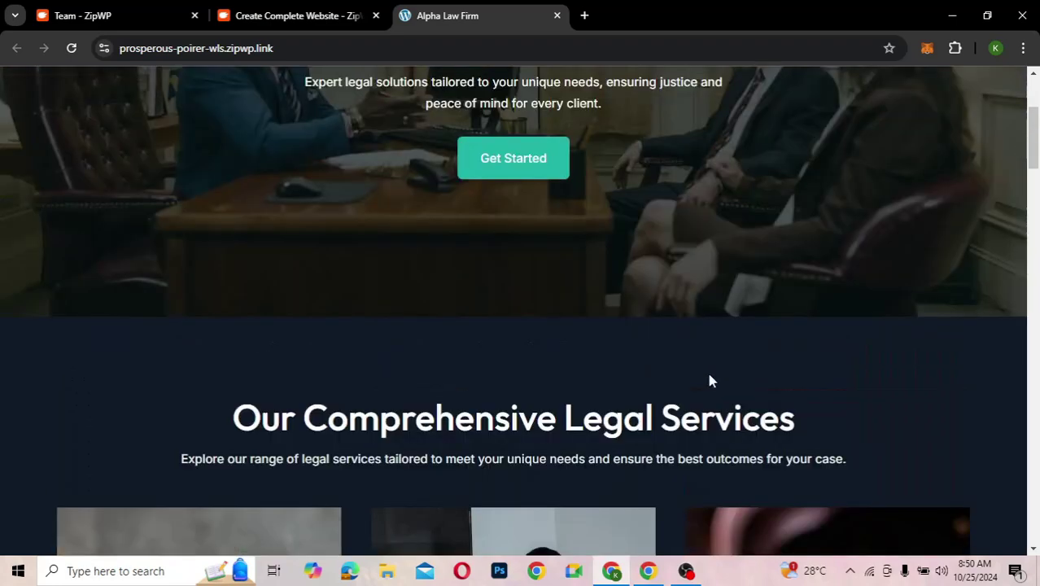
scroll(709, 380, "up", 3)
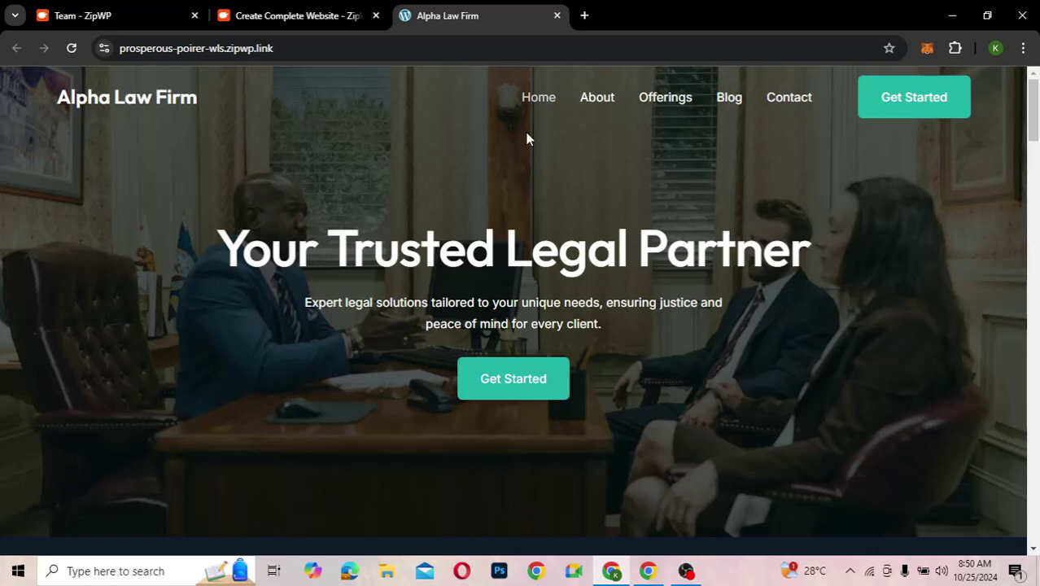
- View the site's About page from the navigation bar
left_click(598, 104)
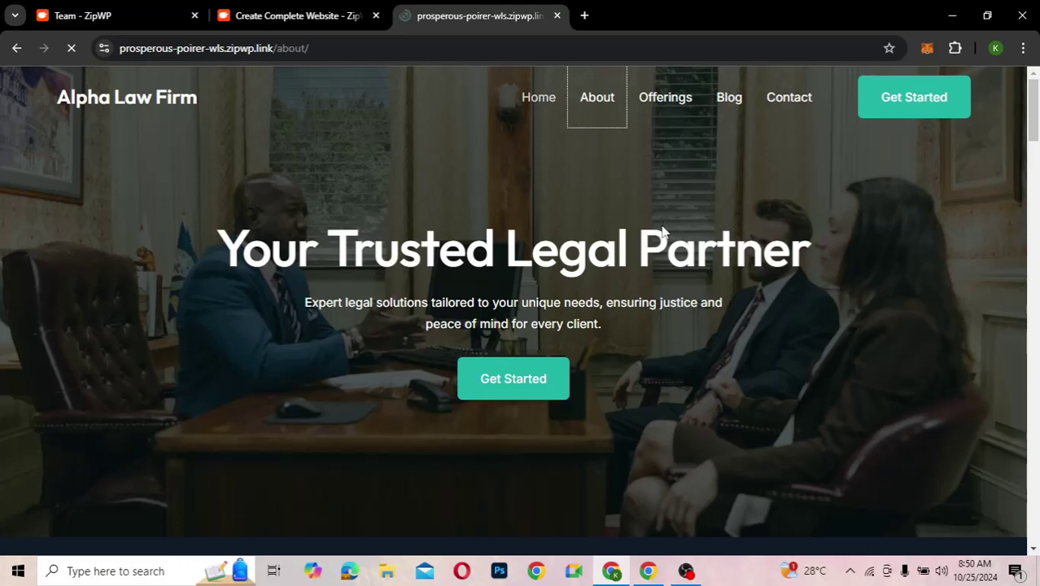
scroll(663, 225, "down", 3)
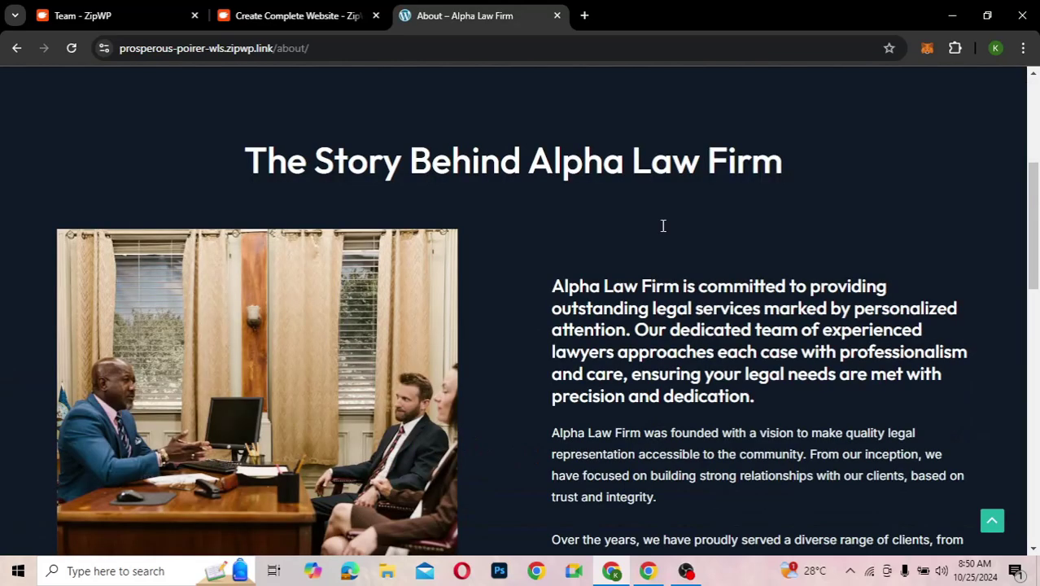
scroll(662, 225, "down", 10)
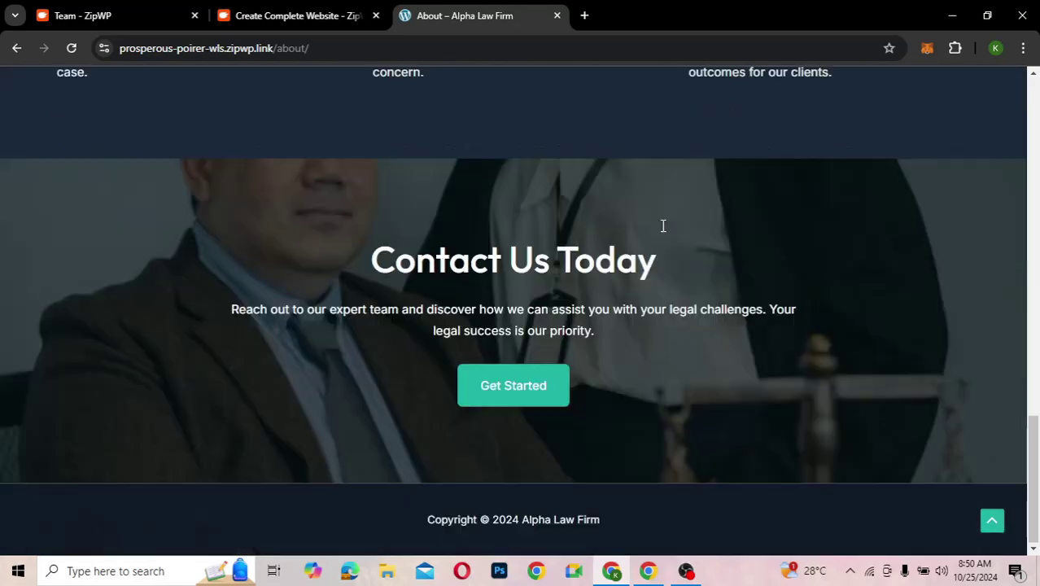
scroll(662, 225, "up", 10)
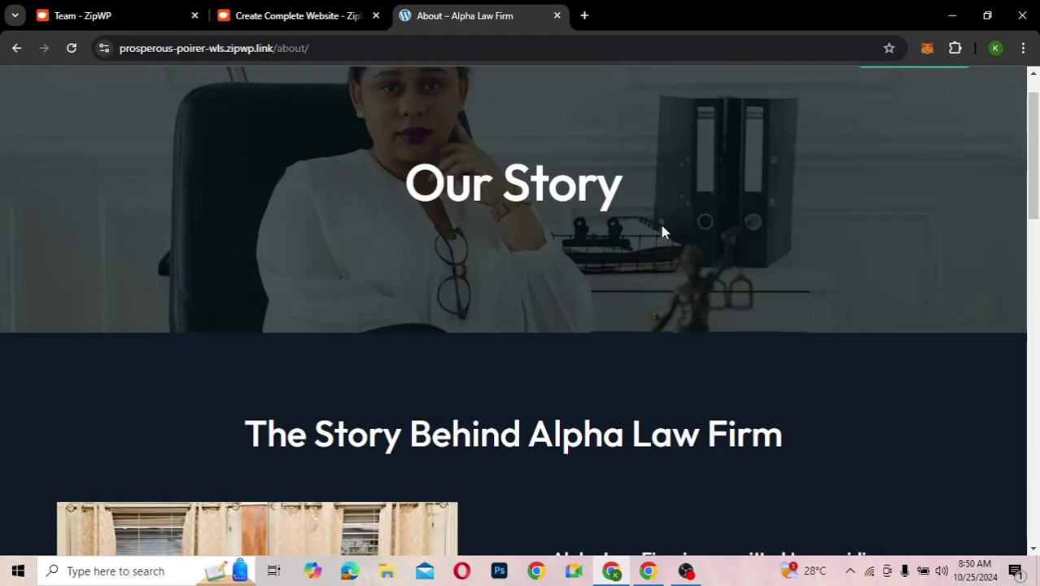
scroll(664, 230, "up", 1)
- Browse the full Offerings page of the Alpha Law Firm site
left_click(667, 96)
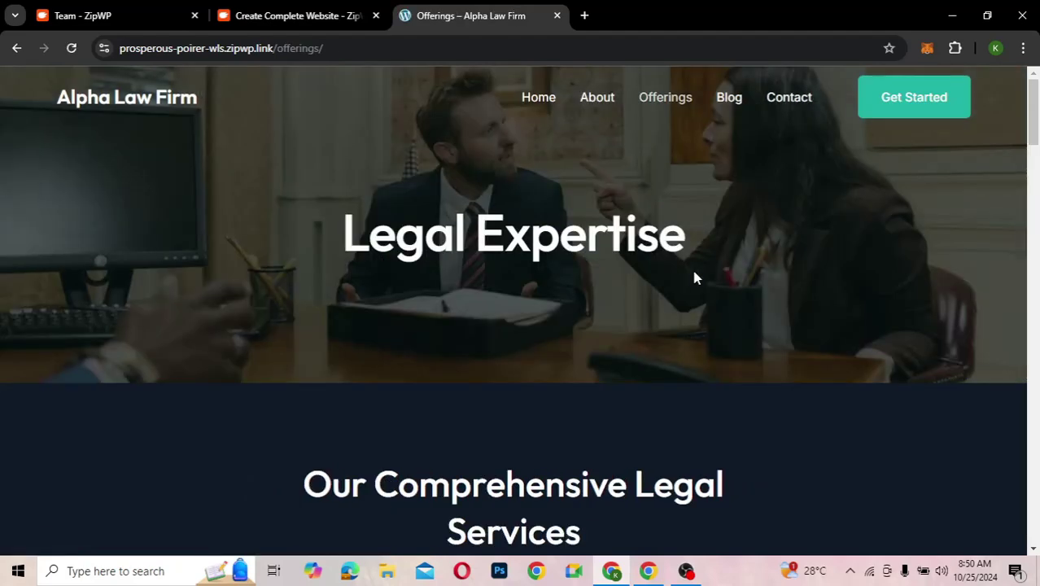
scroll(694, 277, "down", 5)
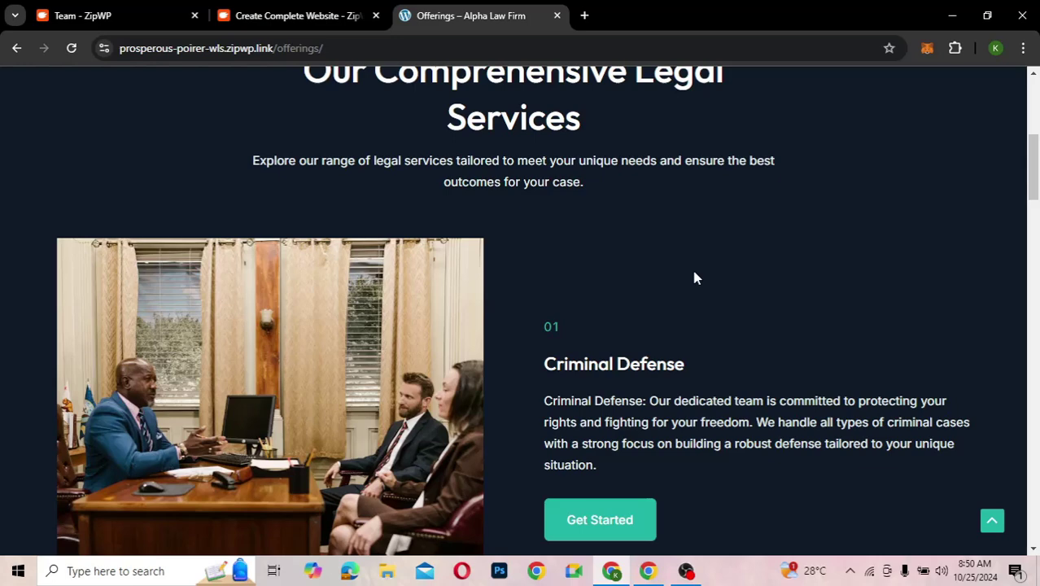
scroll(694, 277, "down", 2)
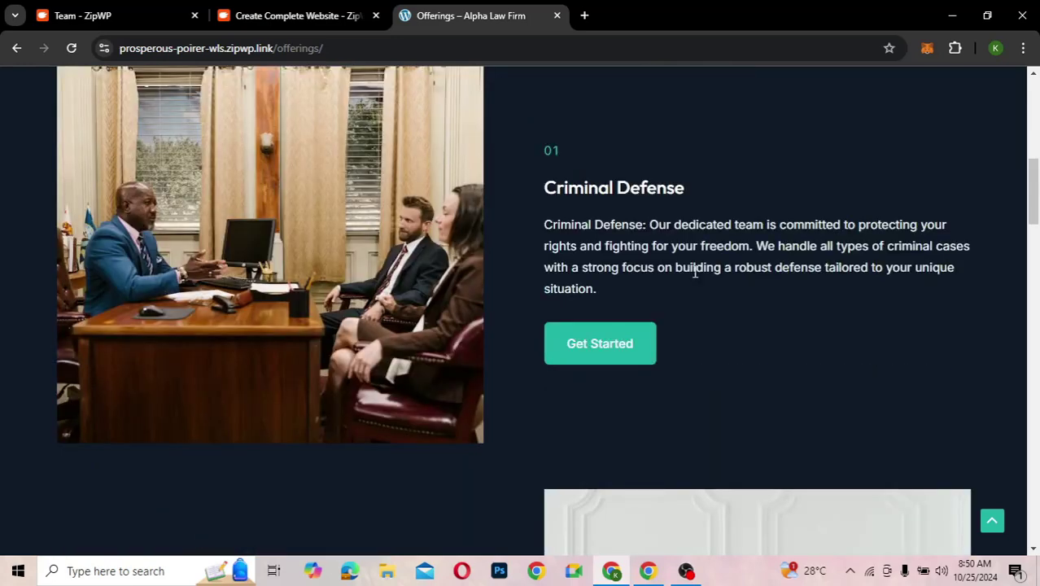
scroll(694, 273, "down", 6)
scroll(694, 272, "down", 5)
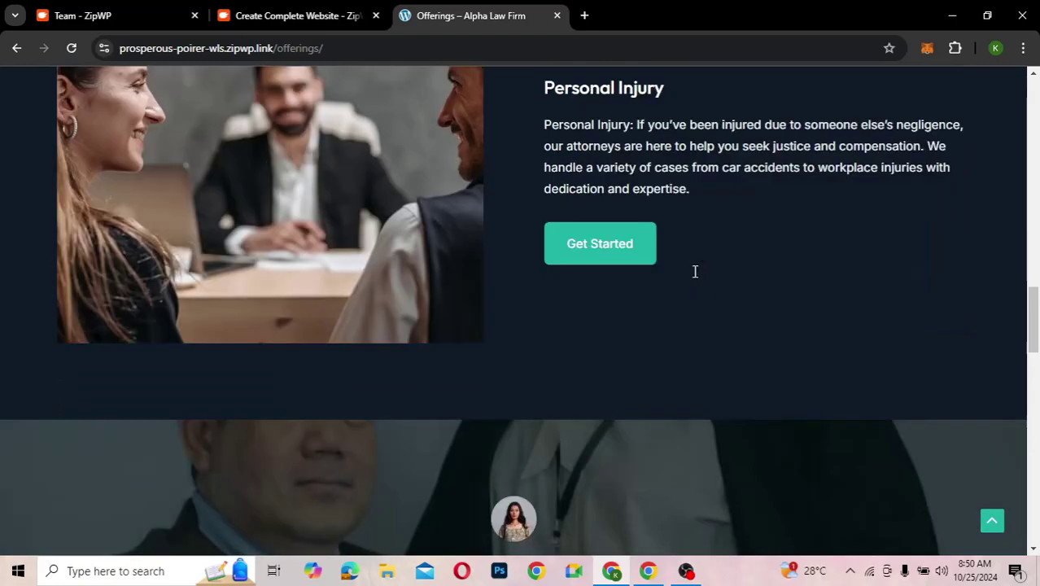
scroll(694, 272, "down", 6)
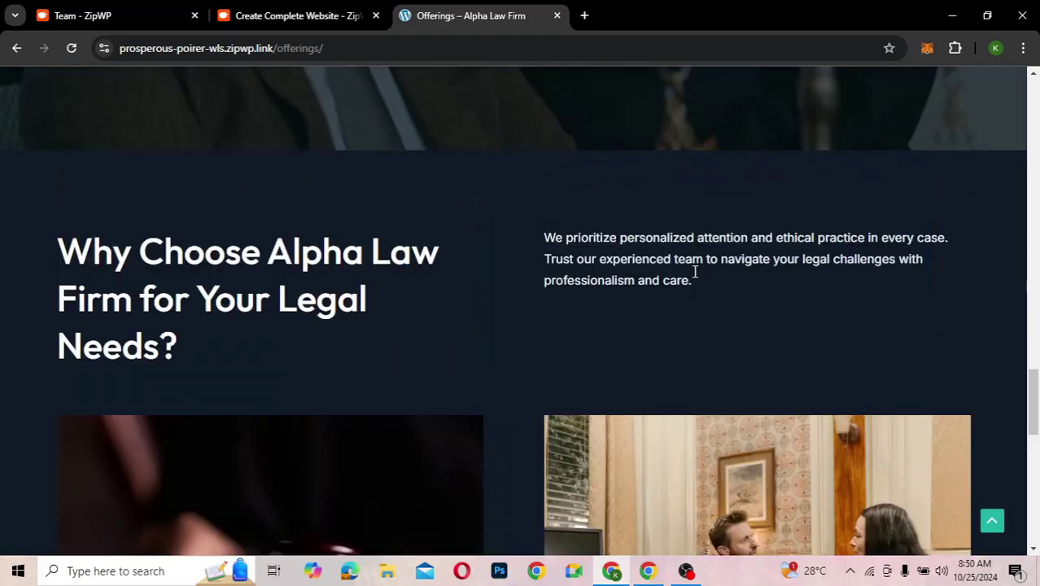
scroll(694, 272, "down", 7)
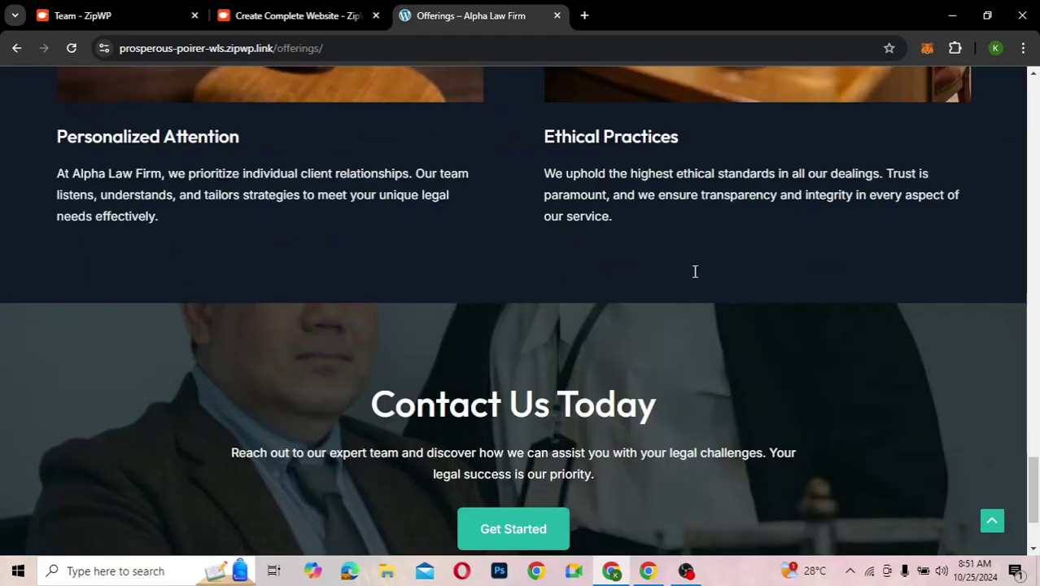
scroll(694, 271, "up", 13)
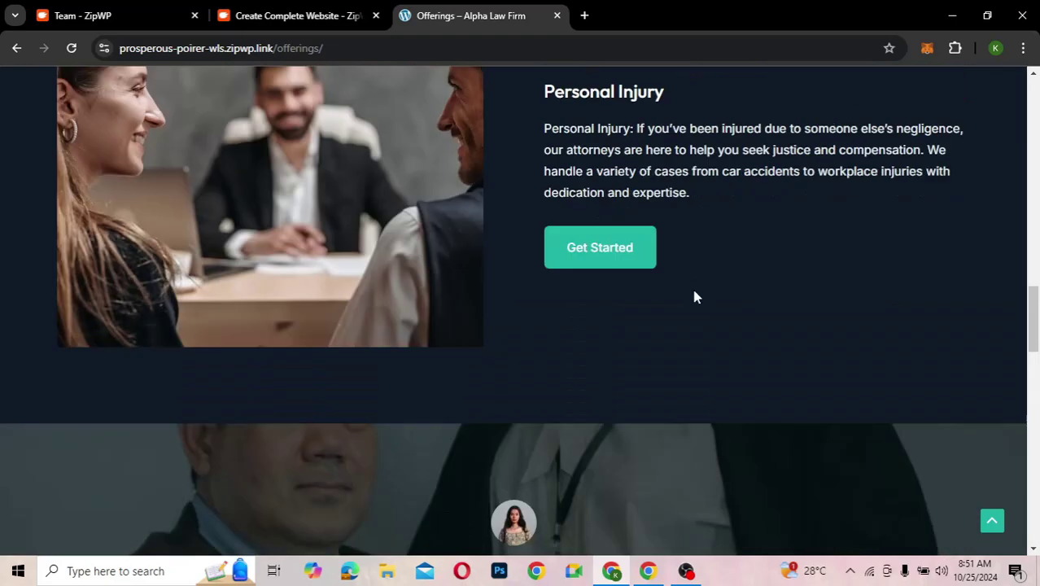
scroll(694, 295, "up", 5)
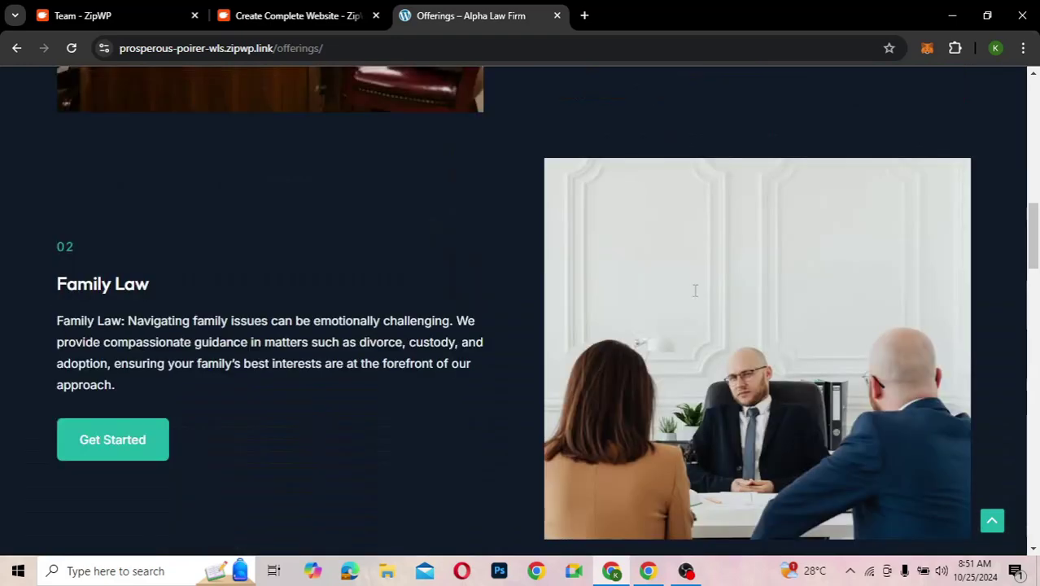
scroll(694, 293, "up", 15)
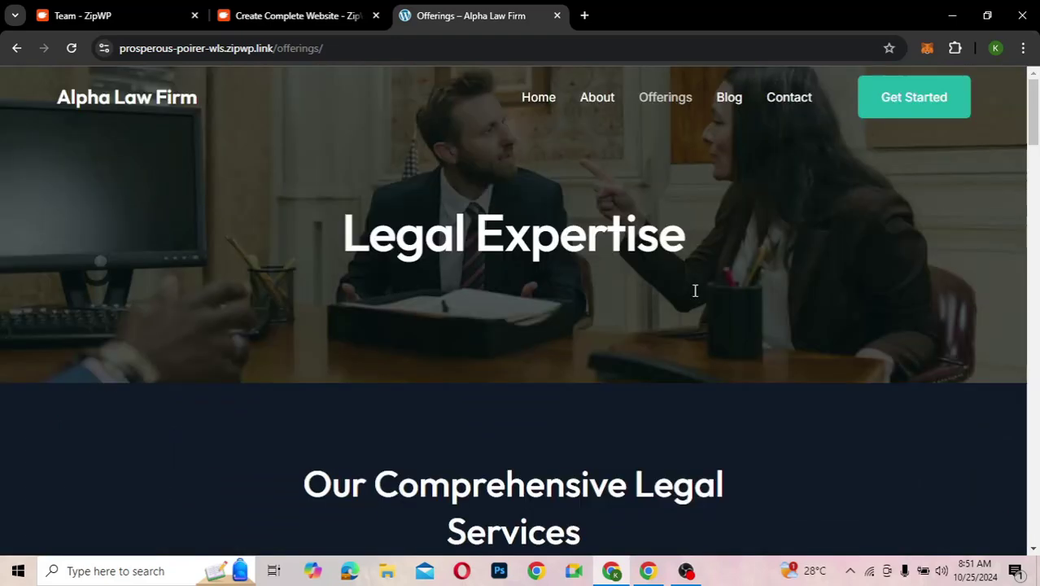
- Look over the site's Blog page
left_click(729, 104)
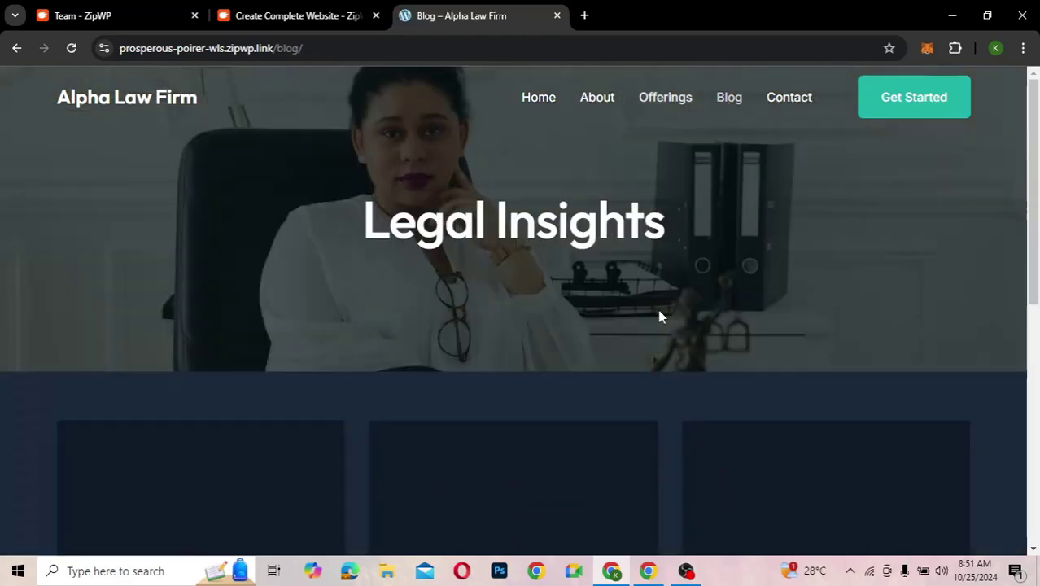
scroll(660, 317, "down", 3)
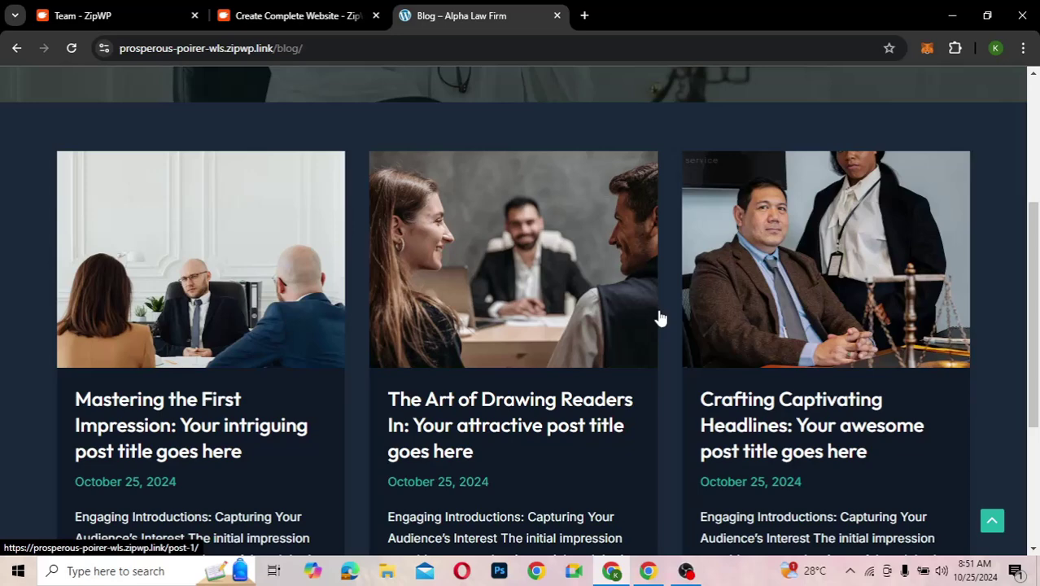
scroll(660, 316, "up", 1)
scroll(659, 316, "up", 2)
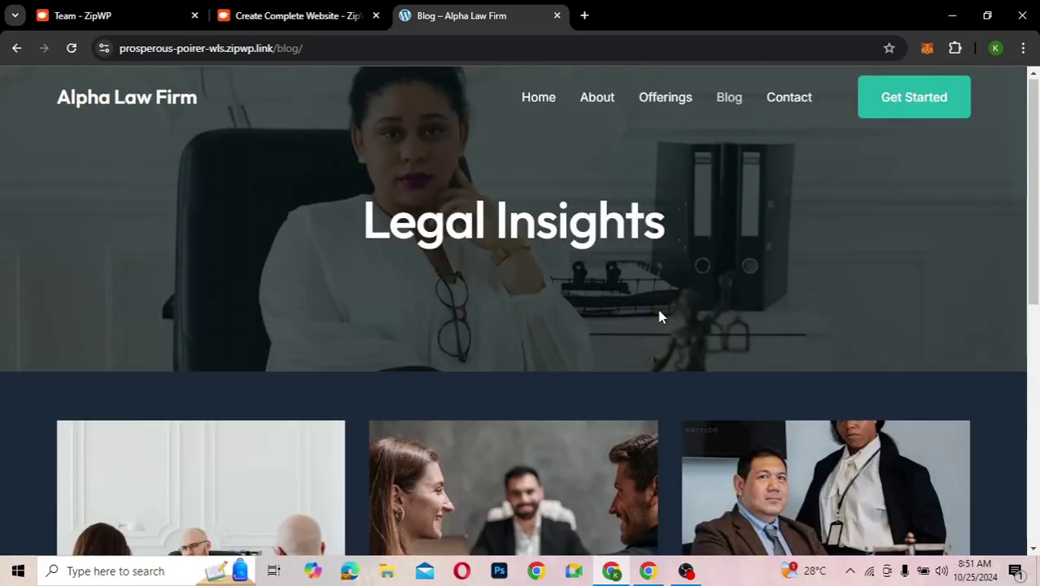
scroll(659, 316, "down", 1)
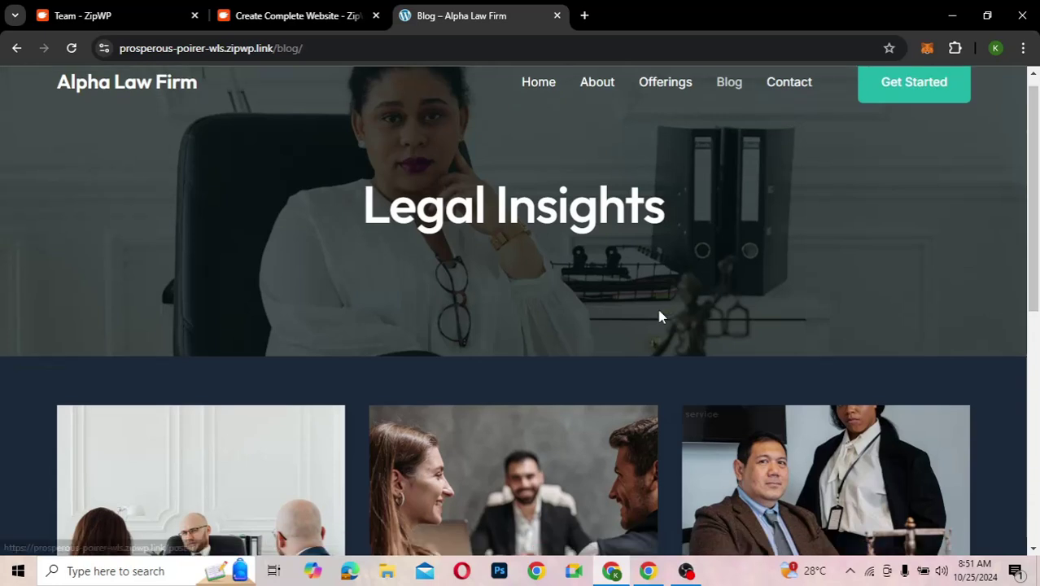
scroll(660, 317, "up", 1)
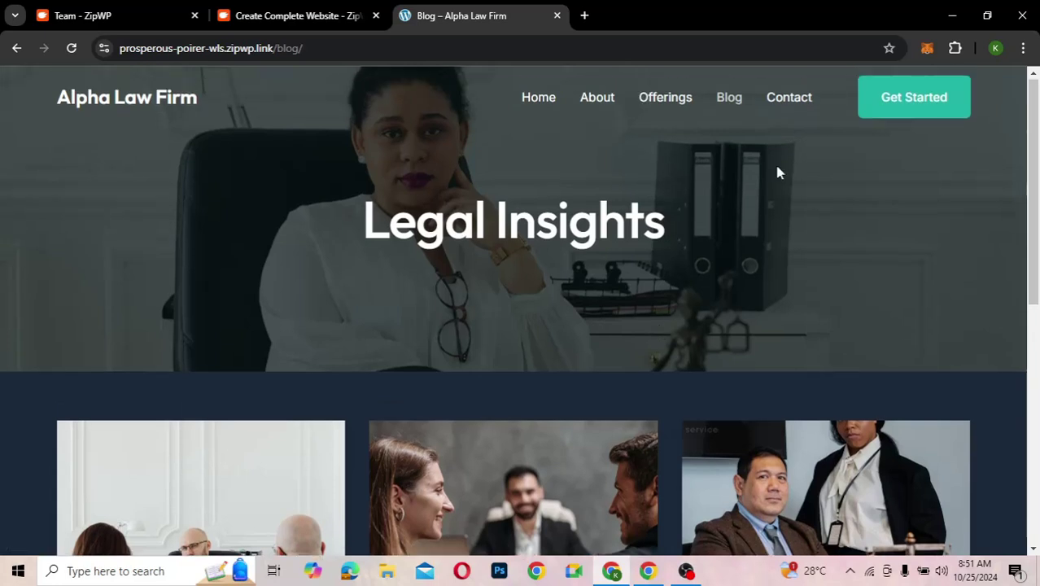
- Review the site's Contact page
left_click(786, 104)
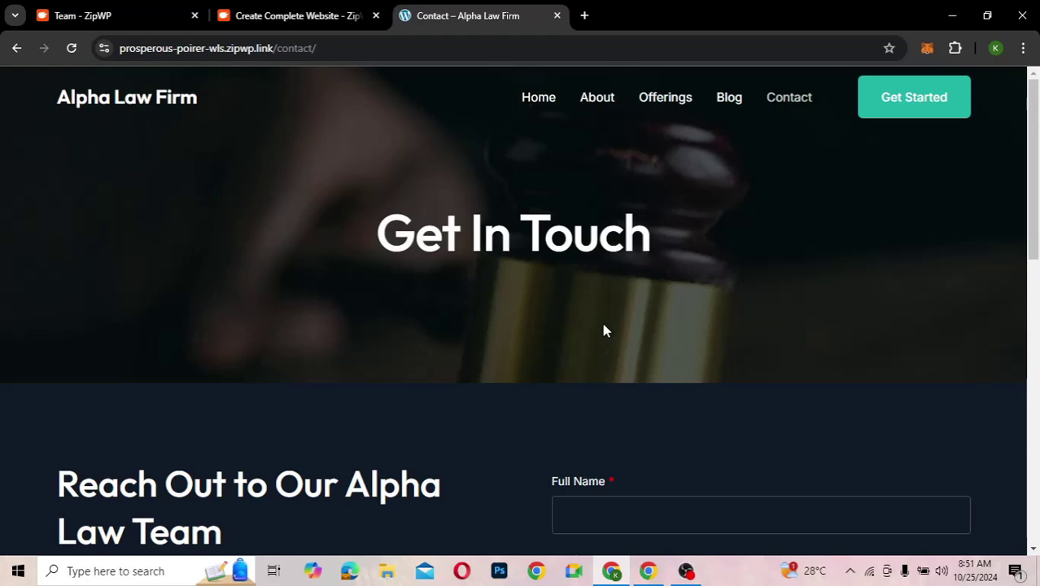
scroll(603, 332, "down", 6)
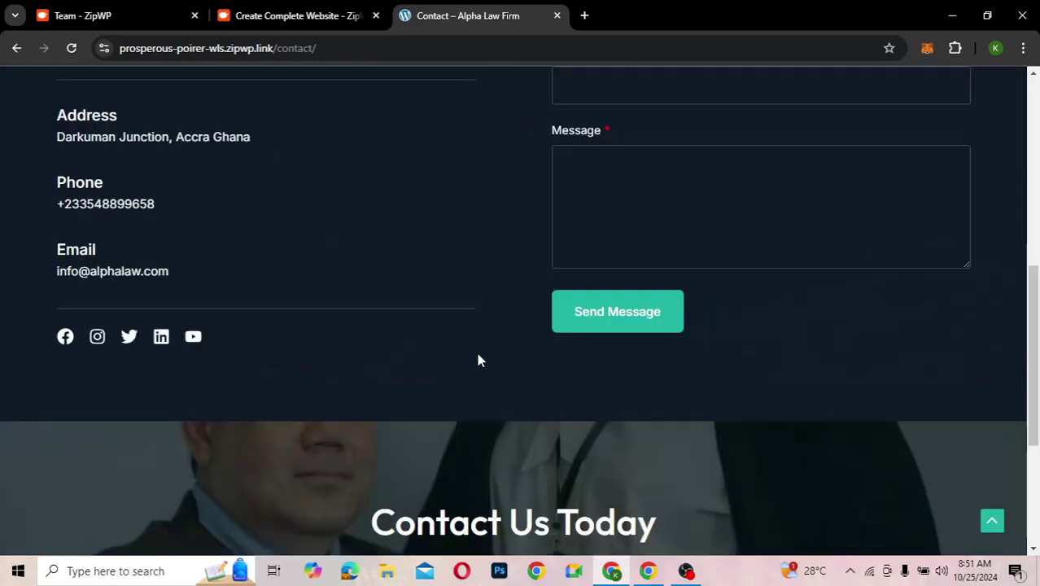
scroll(479, 359, "up", 3)
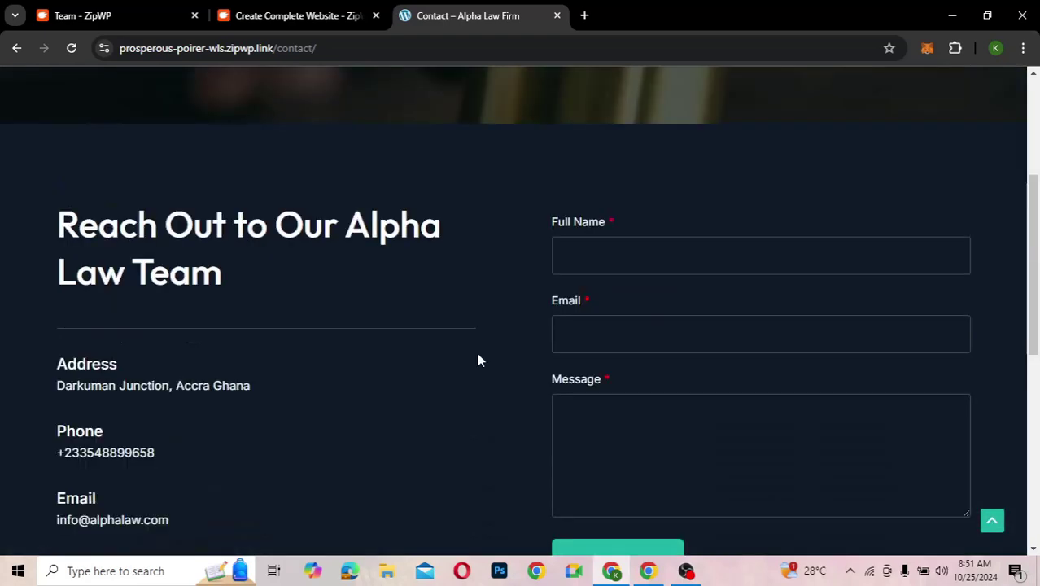
scroll(479, 360, "up", 3)
scroll(479, 360, "down", 8)
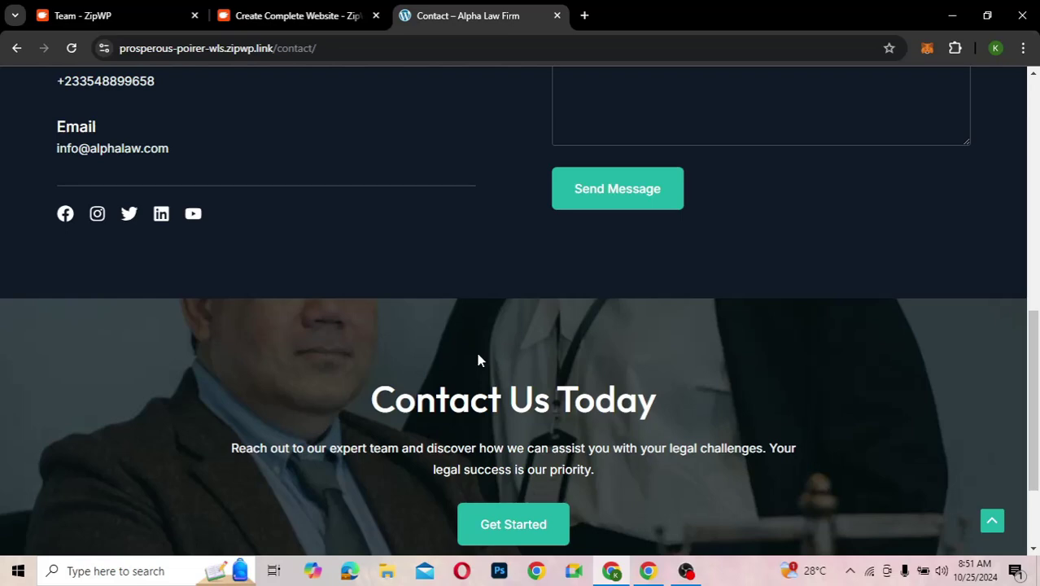
scroll(478, 360, "down", 2)
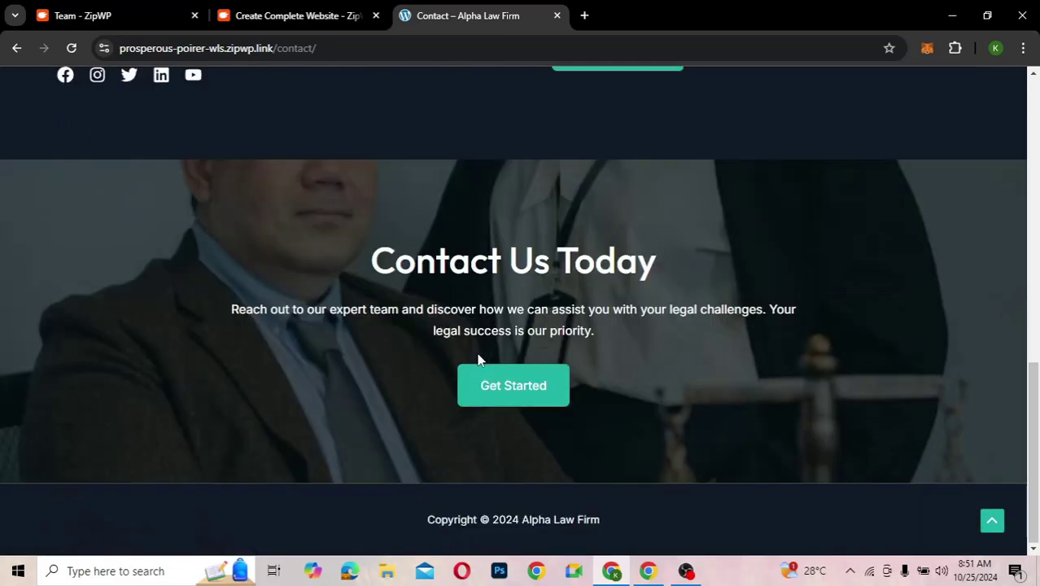
scroll(479, 360, "up", 2)
scroll(479, 359, "up", 5)
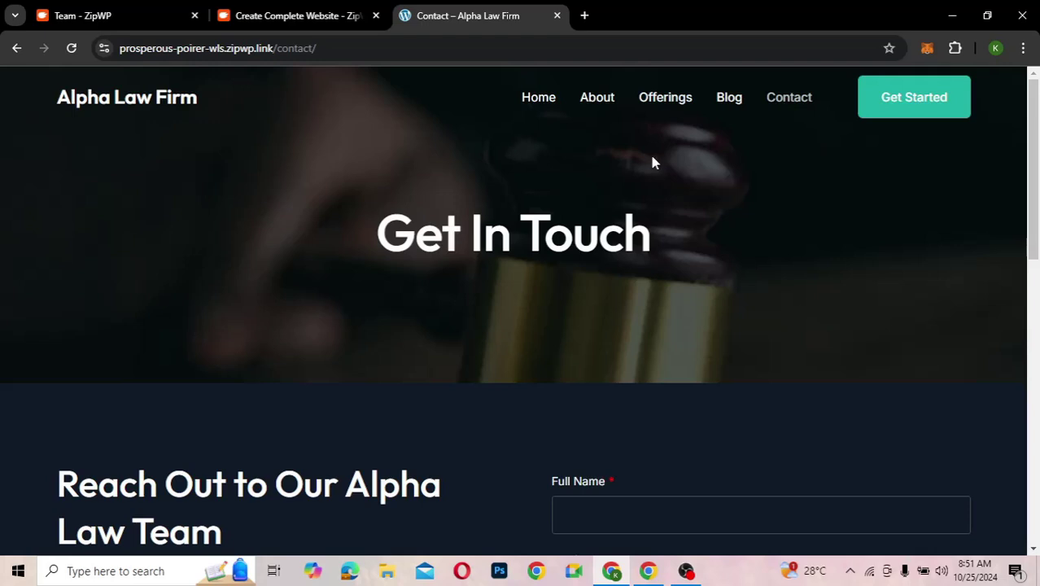
- Follow the Get Started link, then return to the home page's 'Your Trusted Legal Partner' banner
left_click(912, 104)
scroll(348, 445, "down", 6)
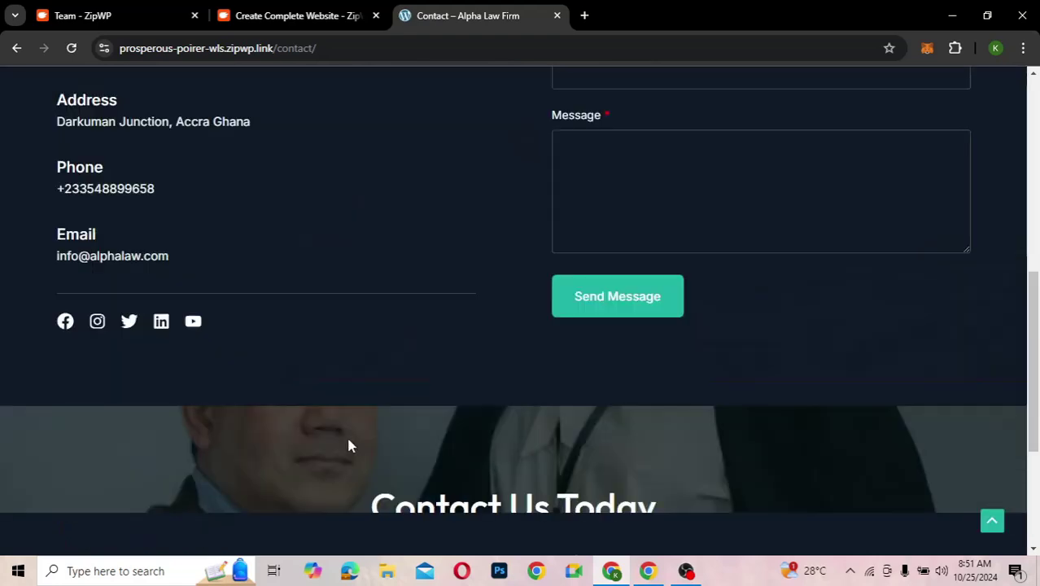
scroll(348, 445, "up", 3)
scroll(349, 445, "up", 4)
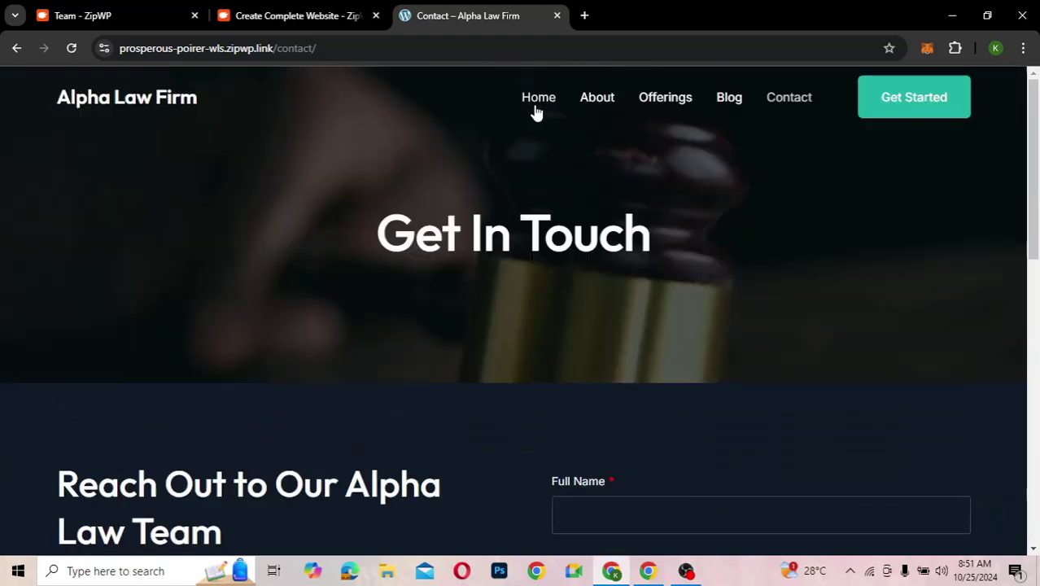
left_click(536, 101)
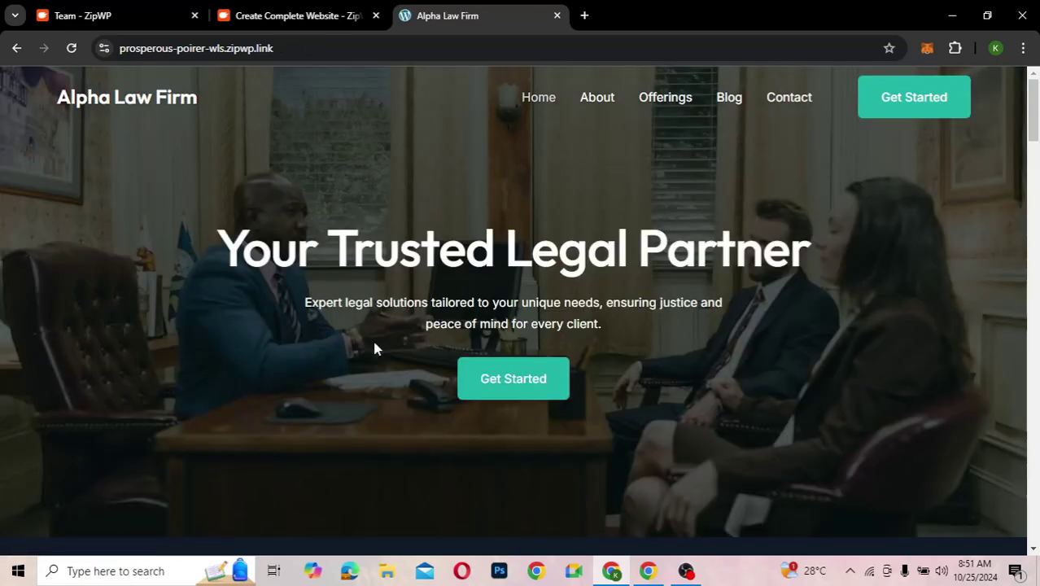
scroll(375, 348, "down", 5)
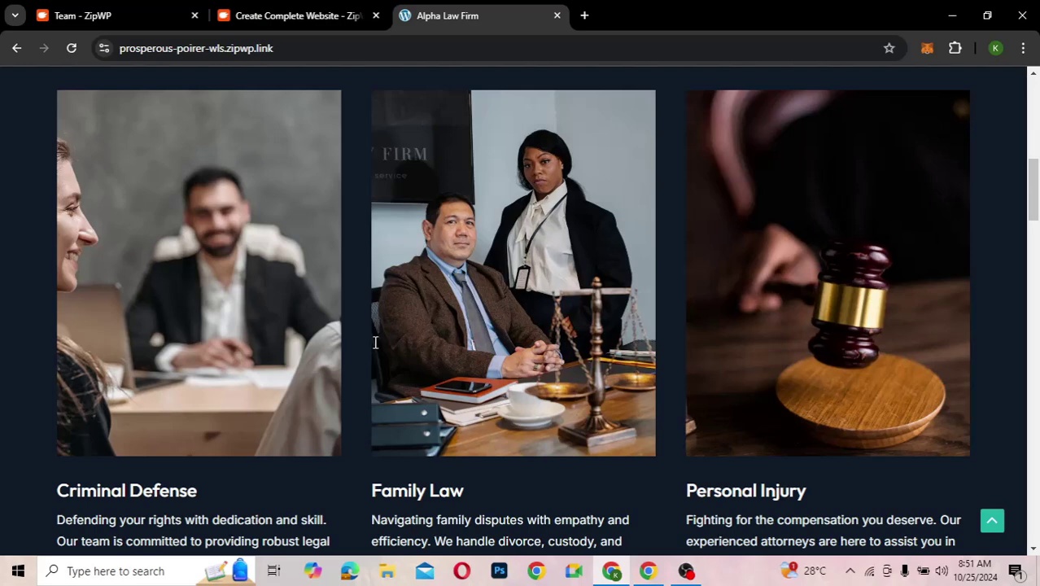
scroll(370, 325, "up", 5)
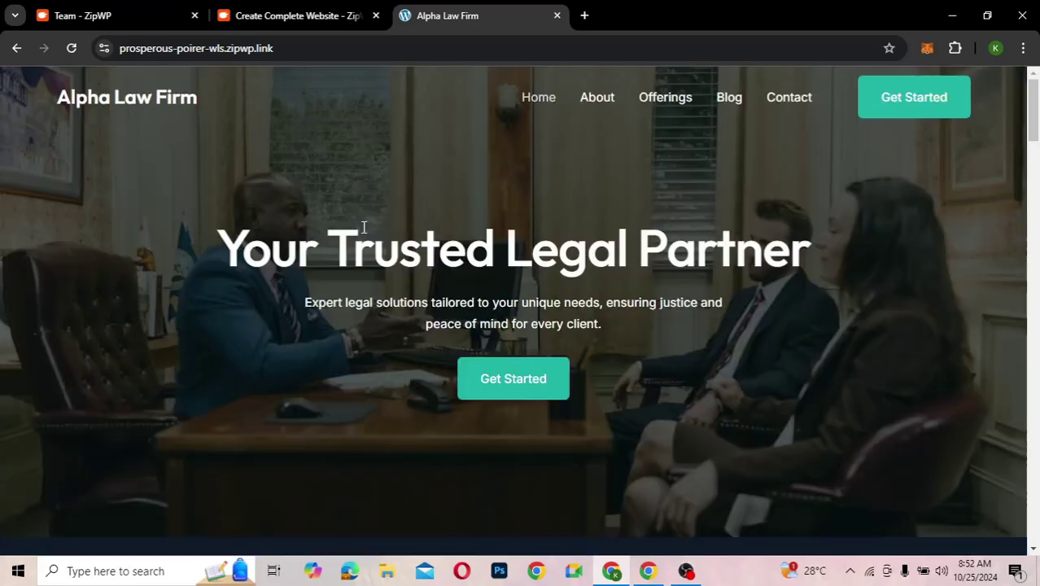
- Return to ZipWP's website-ready page and copy the new site's login credentials
left_click(268, 16)
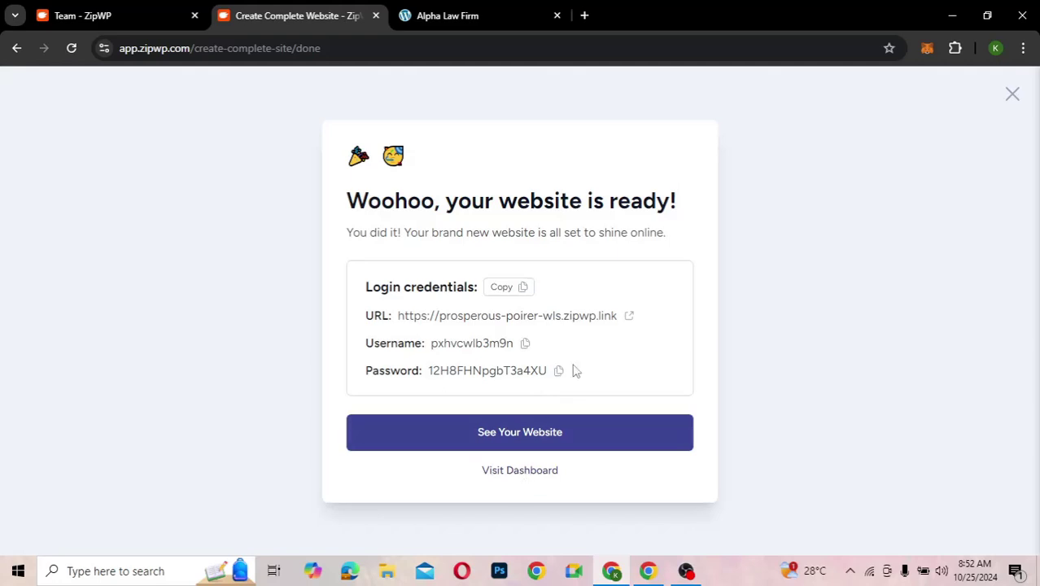
left_click(506, 288)
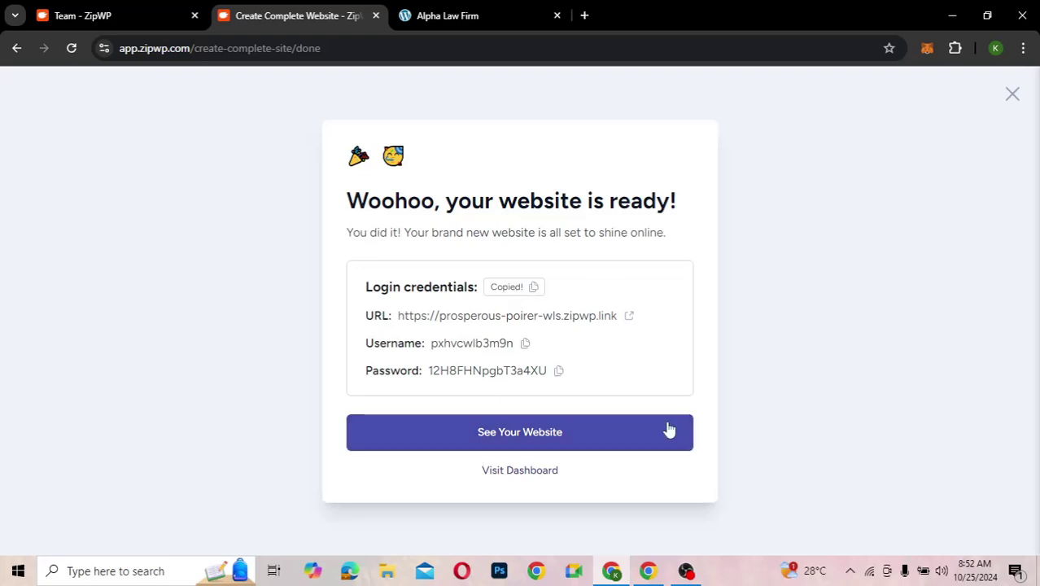
left_click(137, 580)
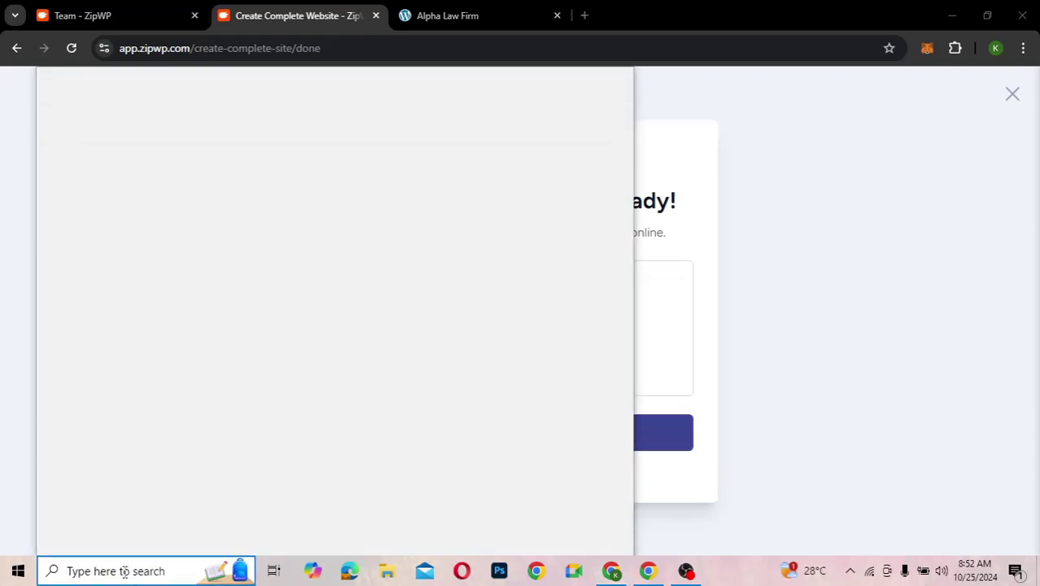
- Paste the site's admin URL, username and password into a new Notepad note, then return to ZipWP
type("txt")
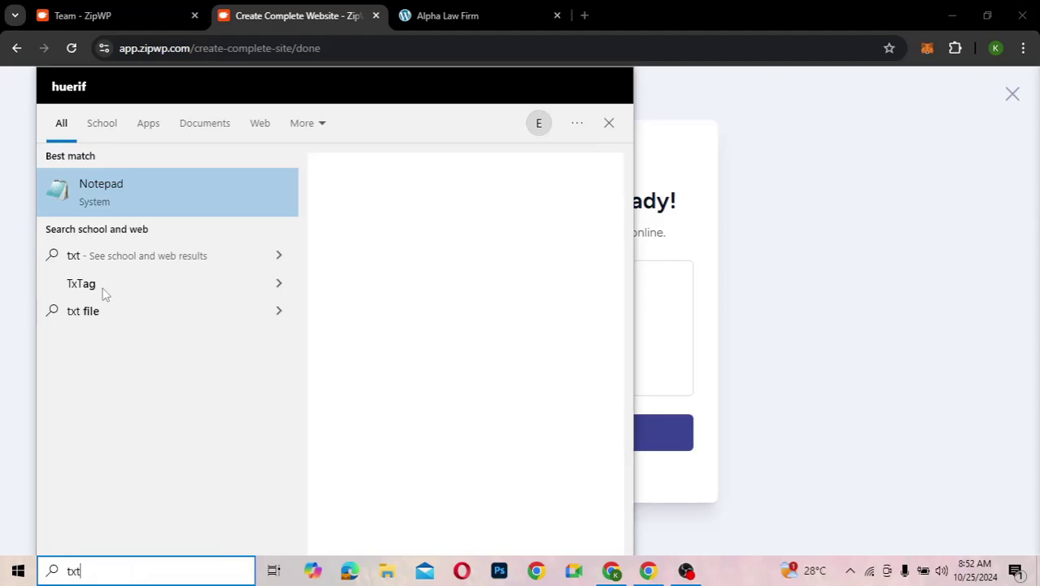
left_click(137, 184)
key("ctrl+v")
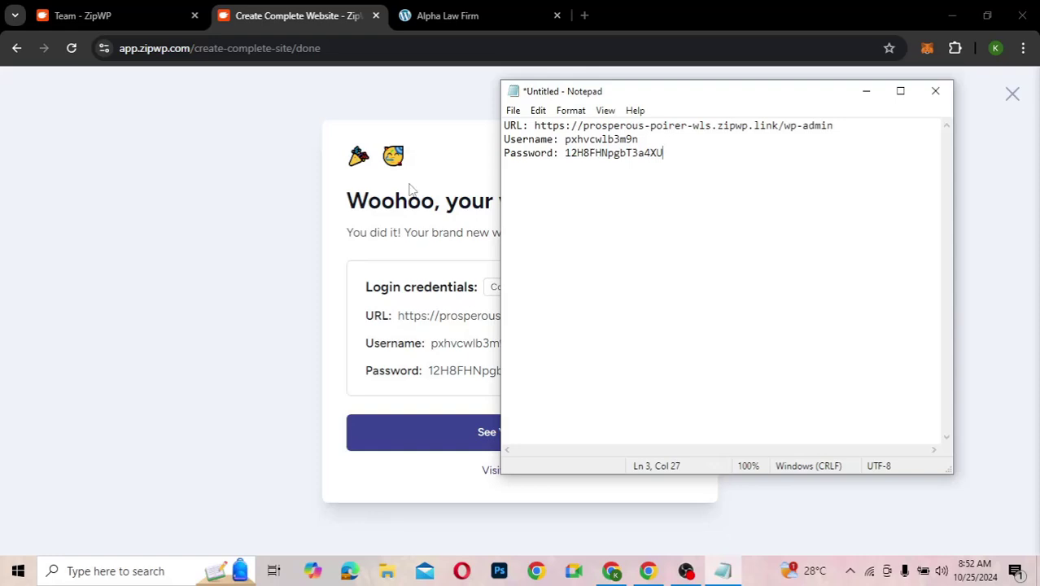
left_click(480, 334)
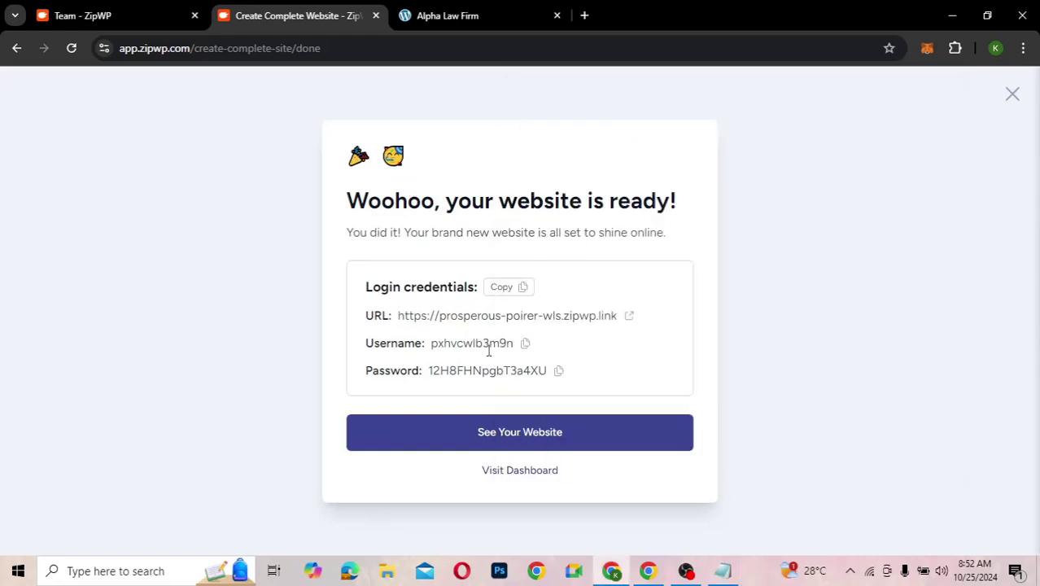
- Open the site's WordPress dashboard, dismiss the upgrade offer, and list All Pages
left_click(510, 472)
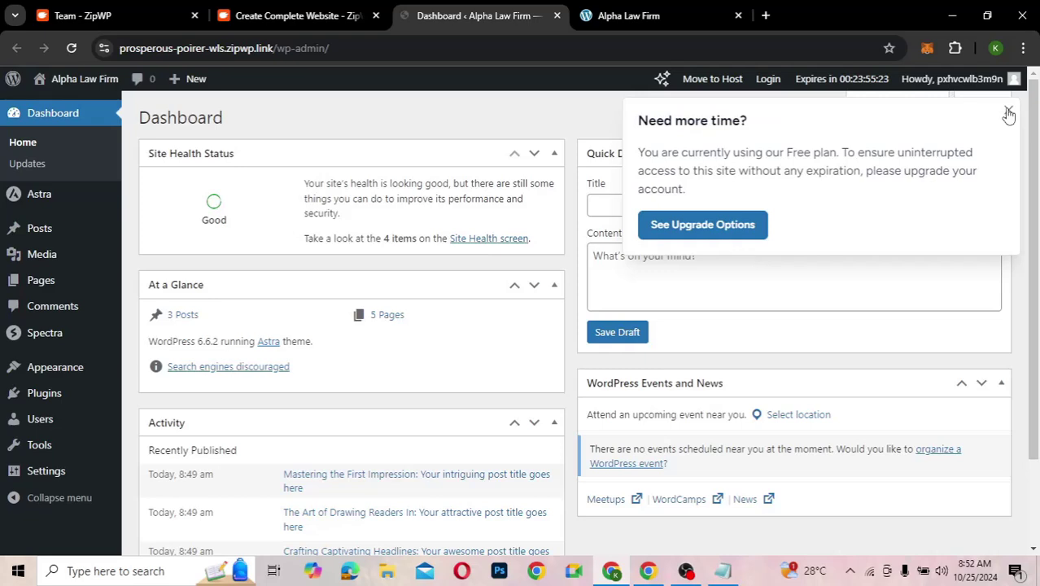
left_click(1008, 114)
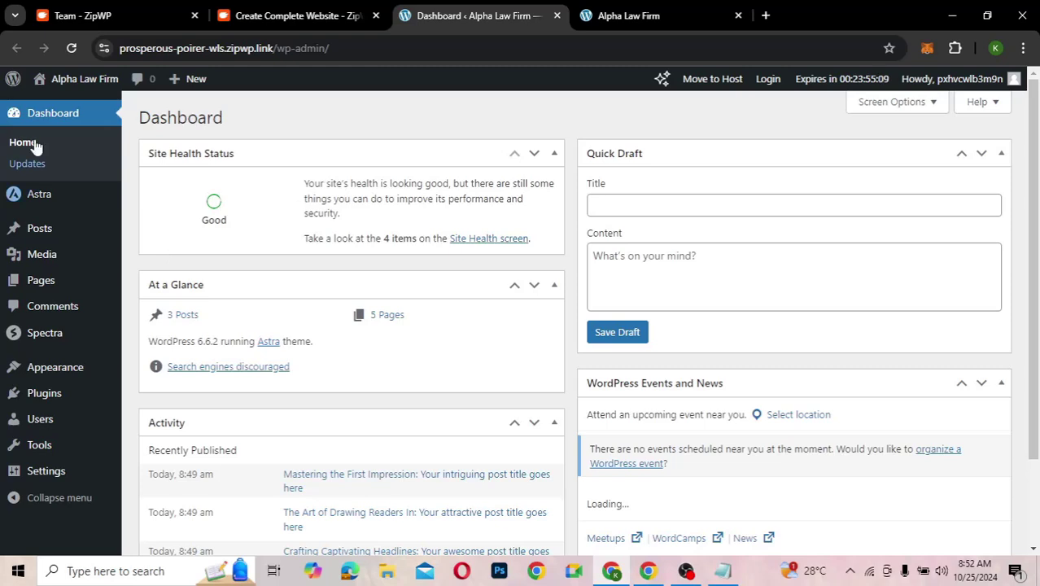
mouse_move(100, 291)
mouse_move(39, 397)
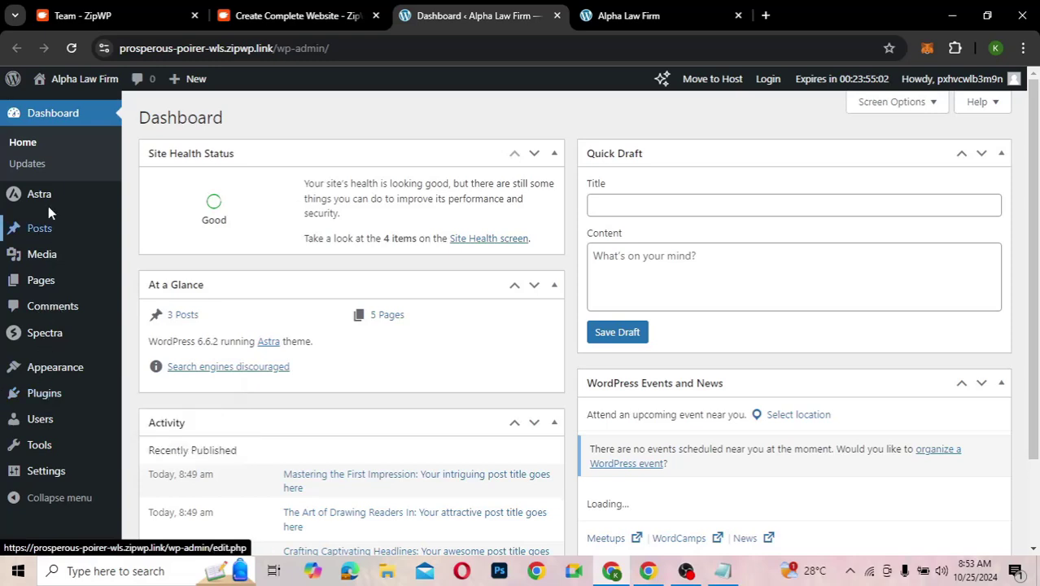
mouse_move(49, 208)
mouse_move(38, 288)
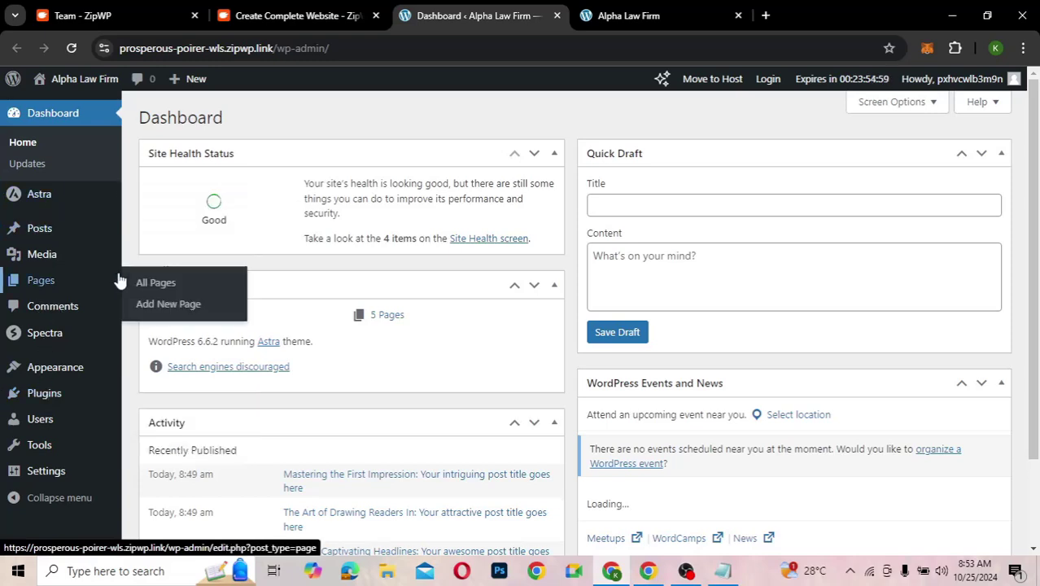
left_click(160, 284)
left_click(627, 15)
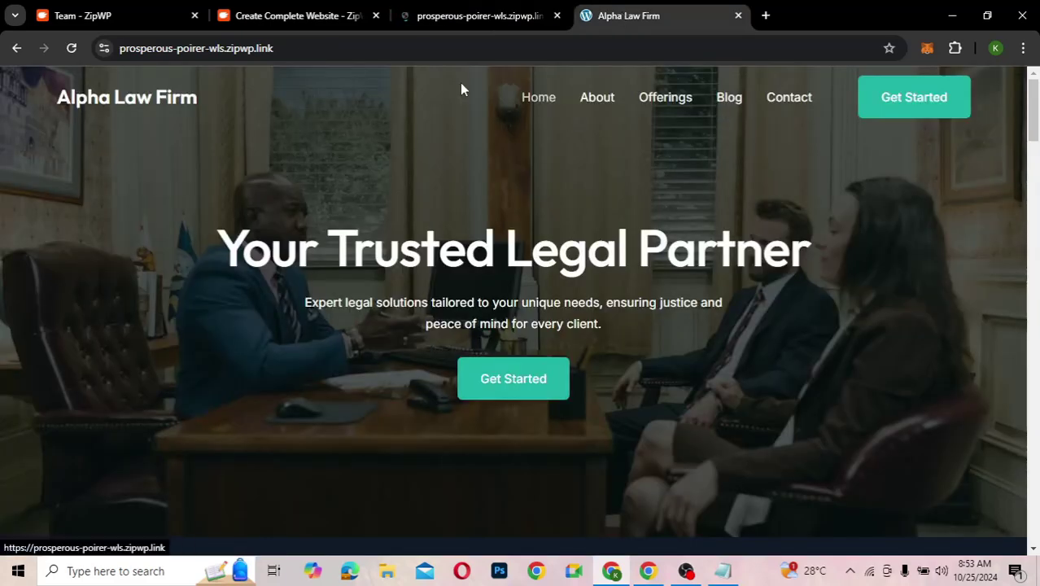
left_click(476, 16)
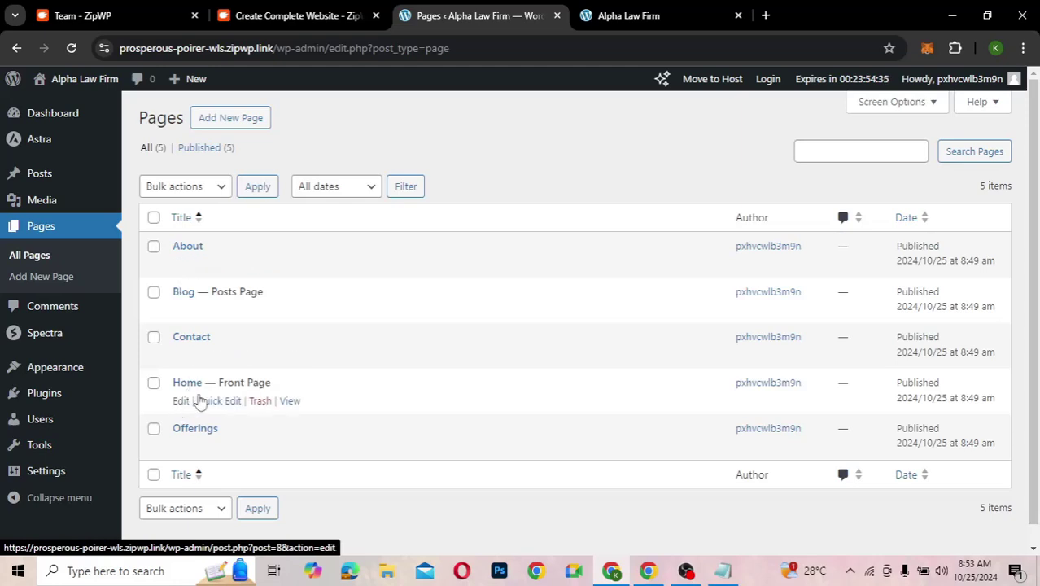
- Edit the Home page in the block editor, dismissing the welcome guide and scrolling its content
left_click(179, 404)
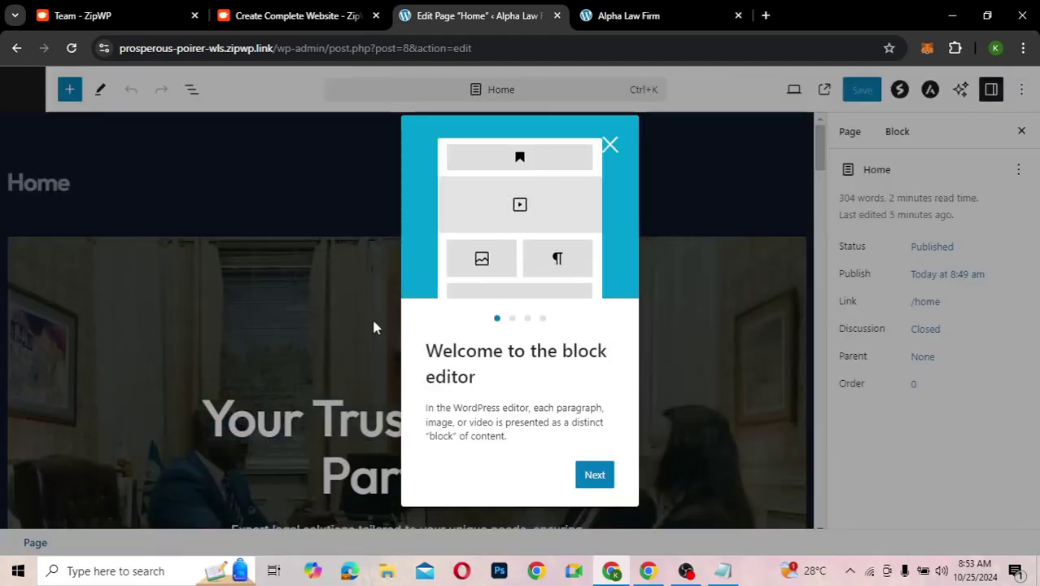
left_click(370, 370)
scroll(370, 369, "down", 6)
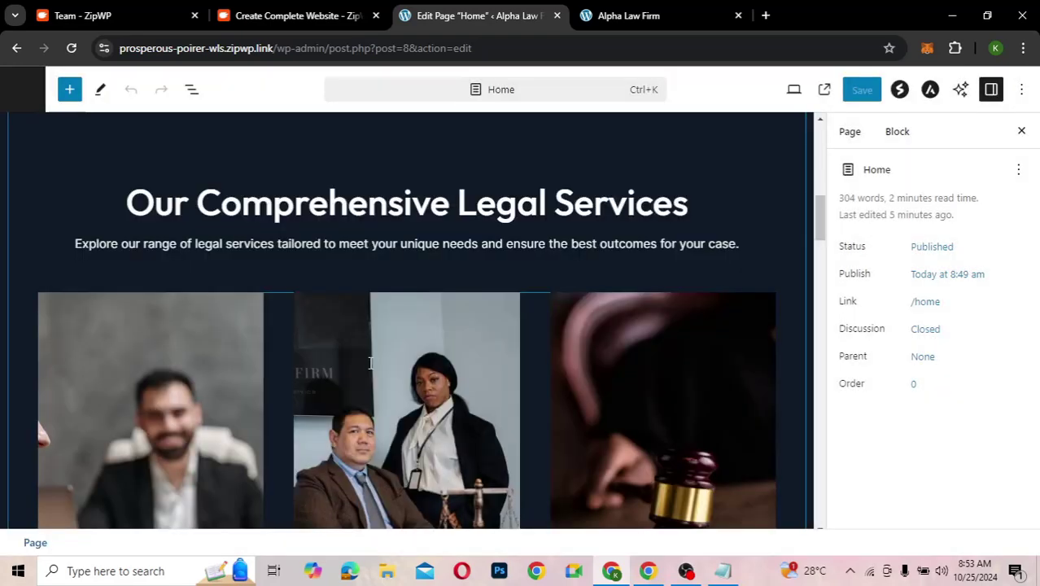
scroll(369, 363, "up", 6)
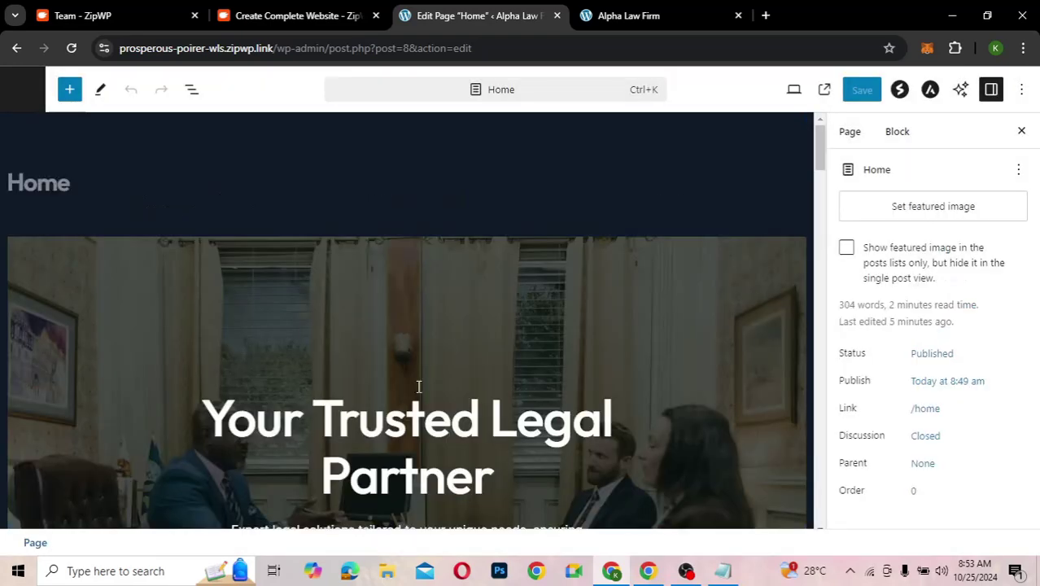
scroll(418, 386, "down", 2)
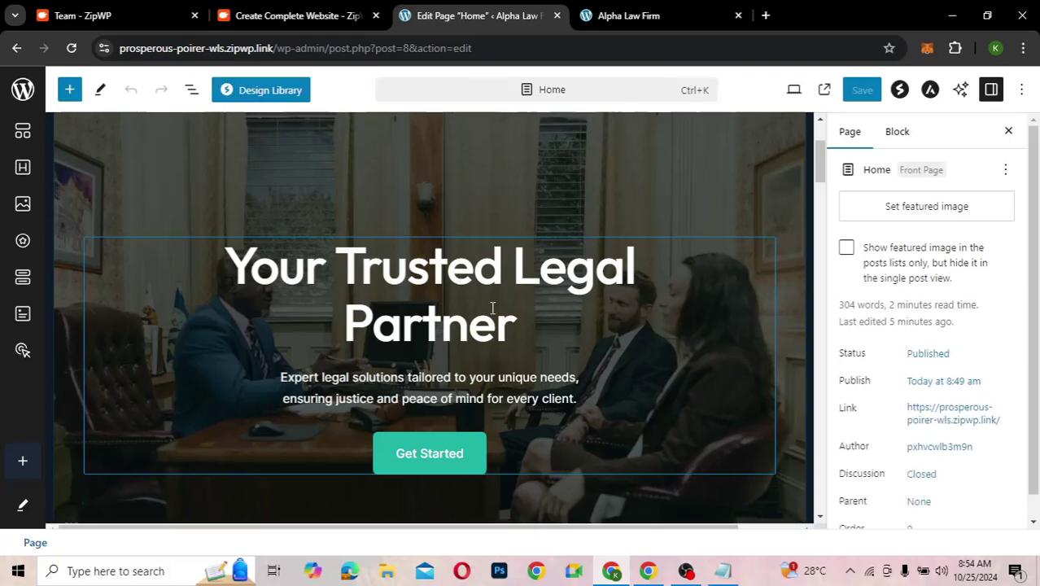
- Replace the hero heading with 'The Best Law Firm in Ghana' and save the Home page
left_click(374, 270)
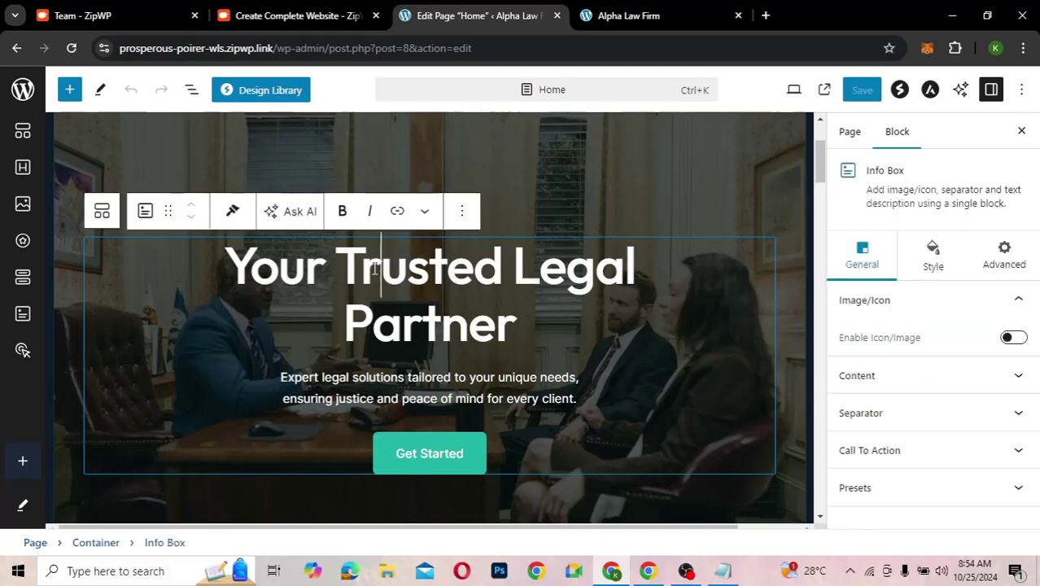
triple_click(374, 270)
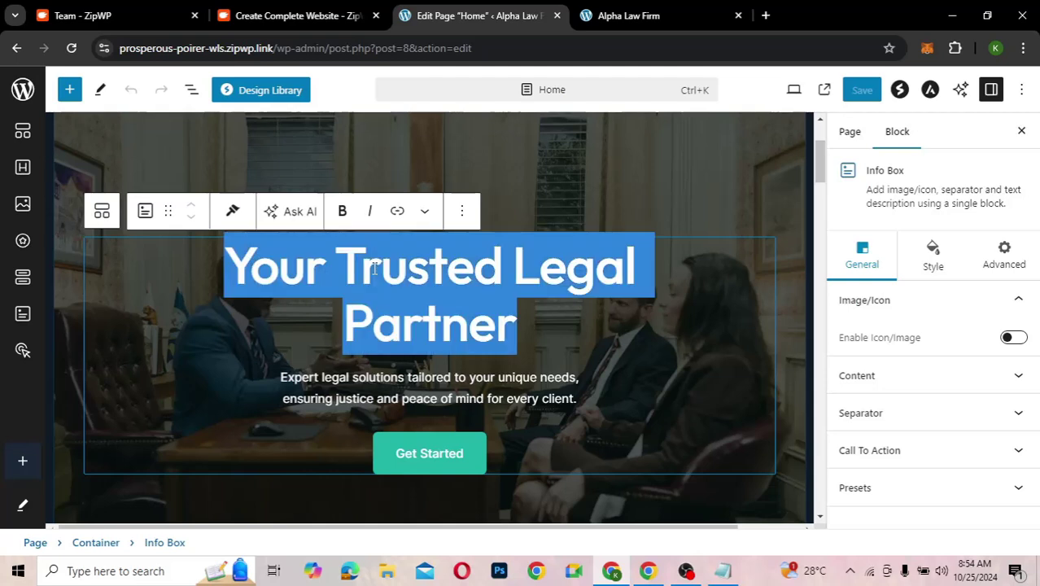
type("The ")
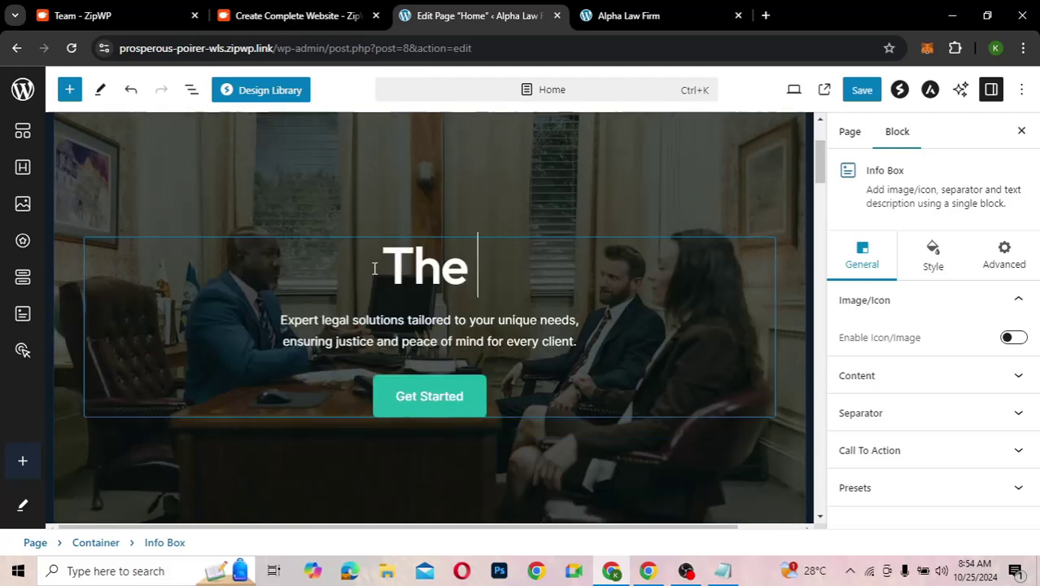
type("Best Law ")
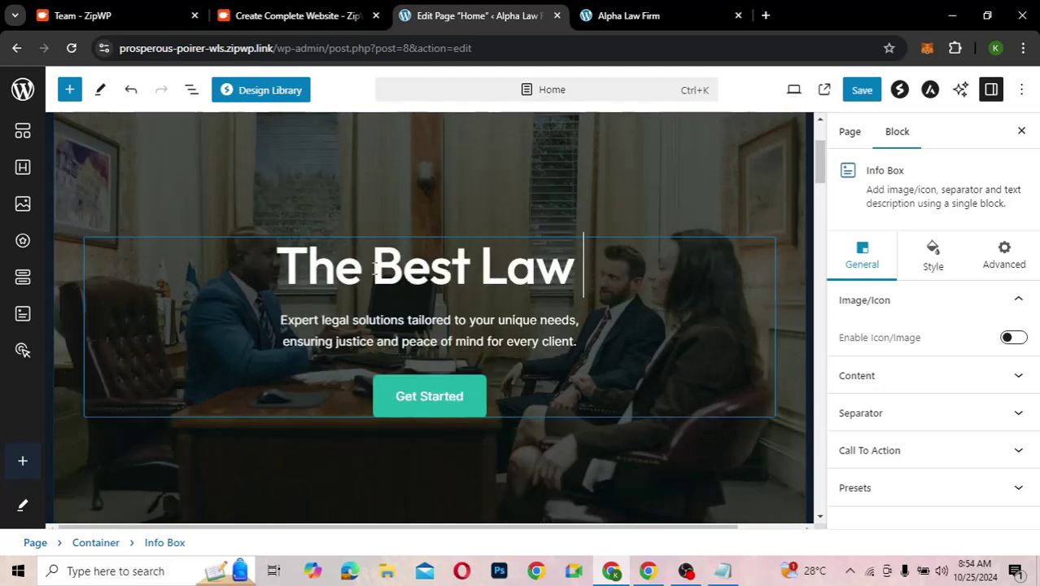
type("Firm in Ghana")
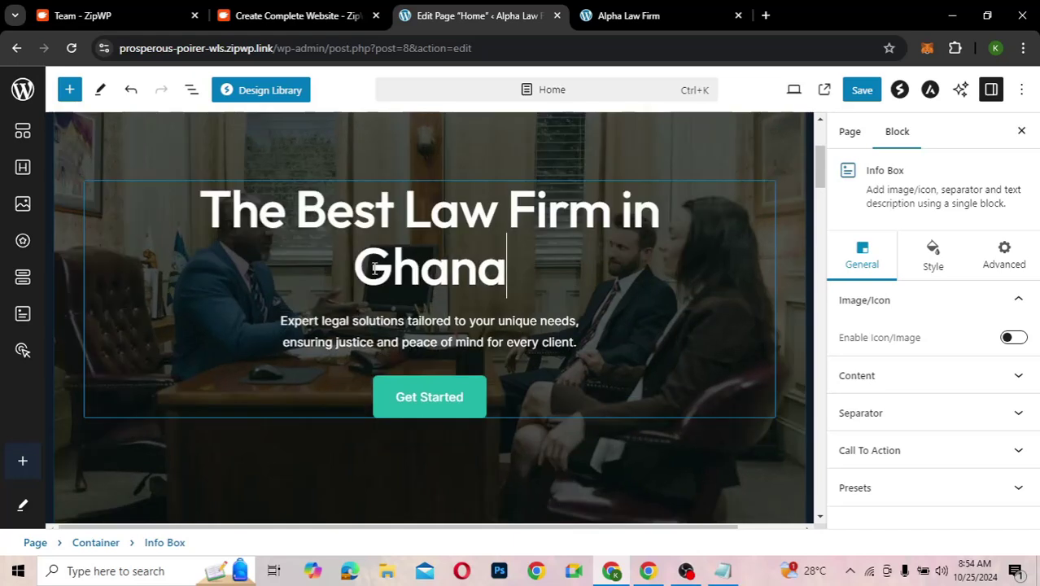
left_click(863, 90)
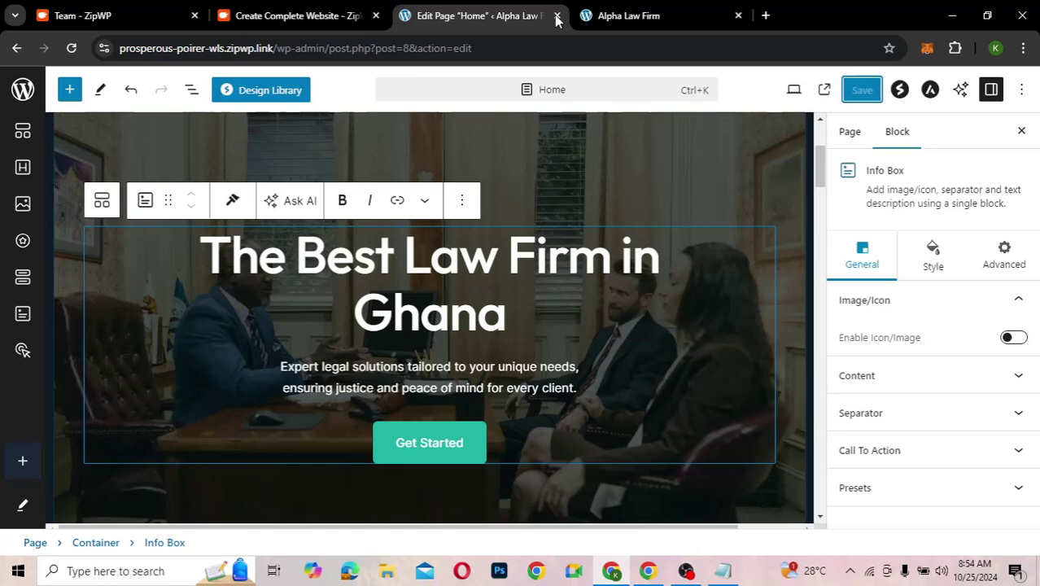
- Save the Home page again and reload the live site until 'The Best Law Firm in Ghana' appears
left_click(604, 18)
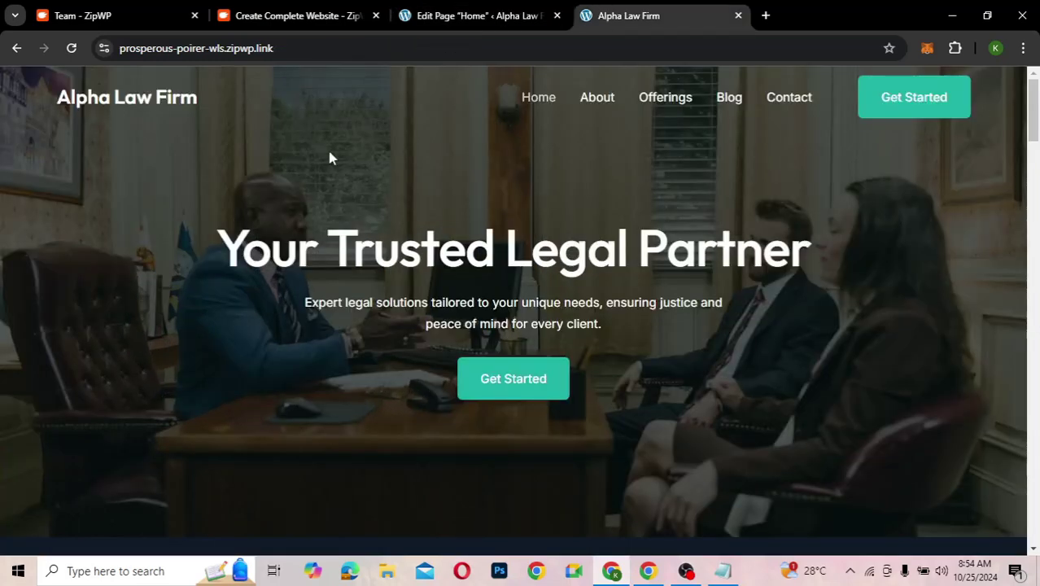
key("F5")
left_click(436, 16)
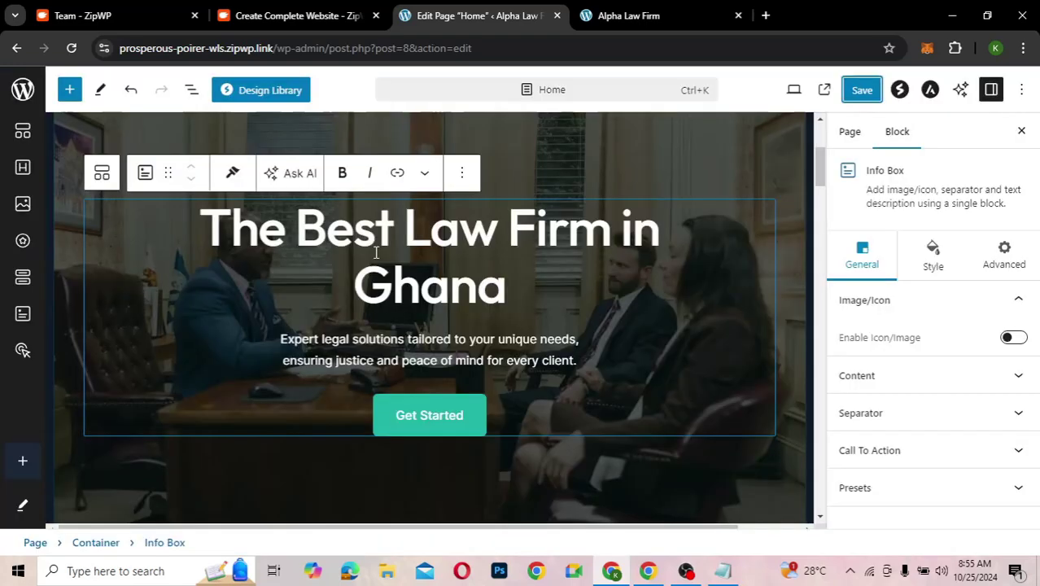
left_click(865, 88)
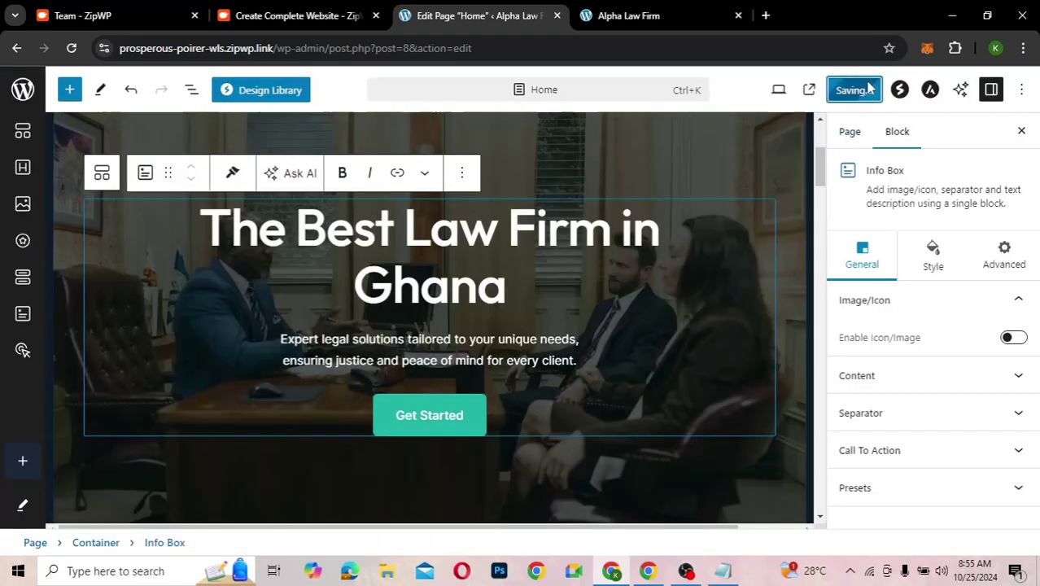
left_click(624, 17)
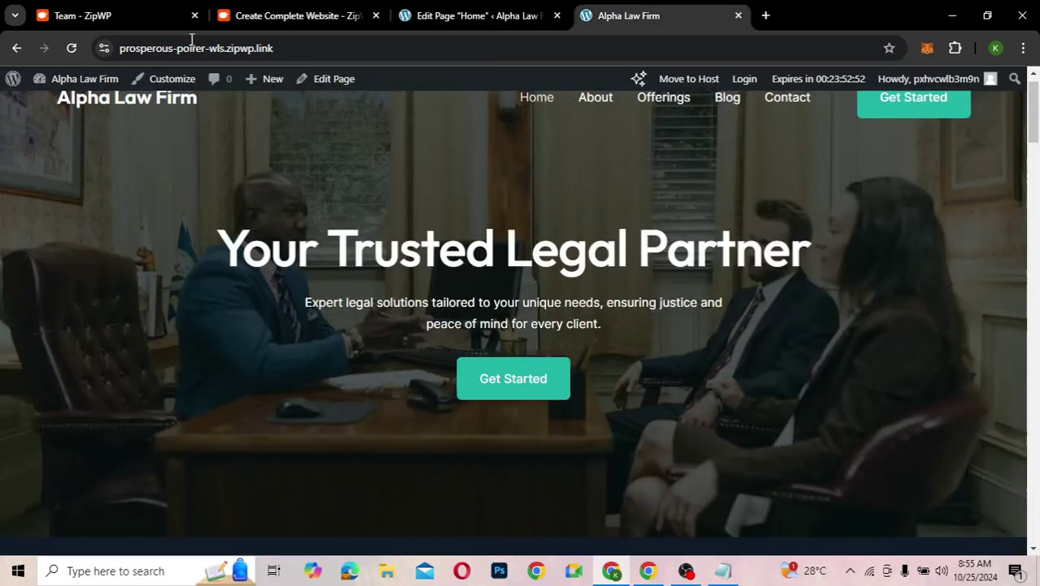
left_click(72, 48)
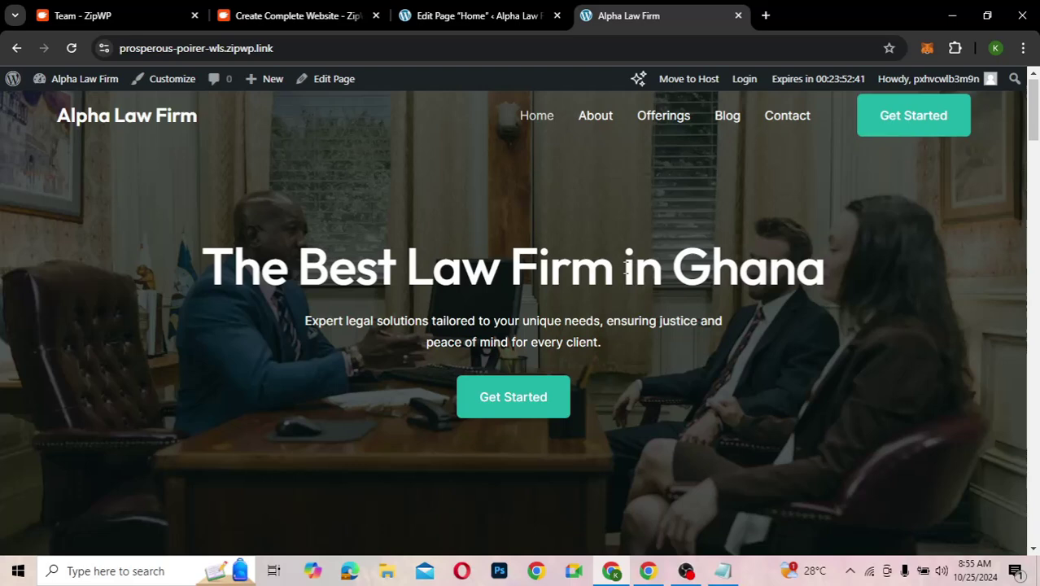
- Return to the Edit Page Home tab and scroll the canvas around the updated hero heading
left_click(513, 17)
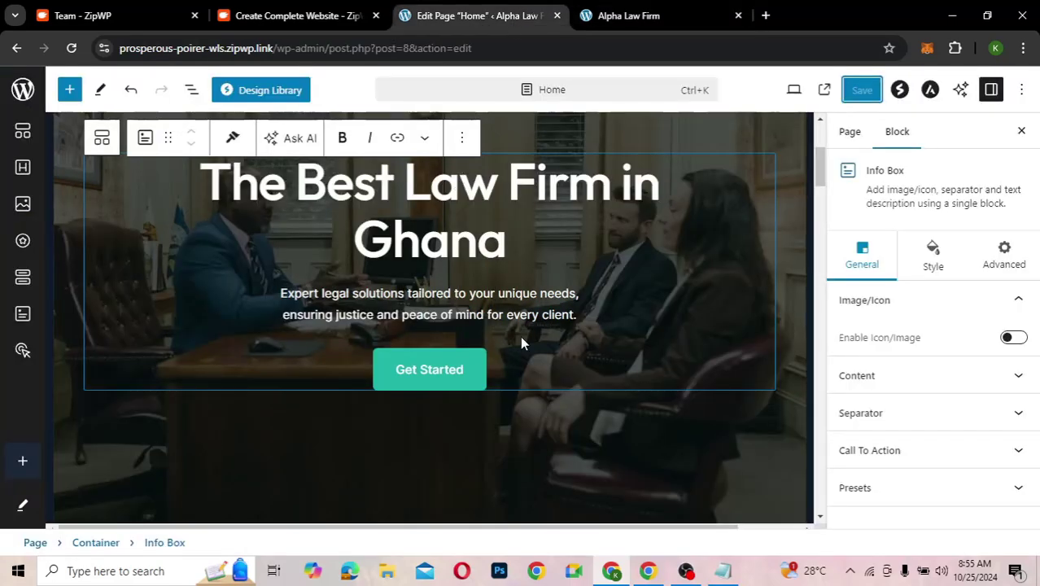
scroll(520, 335, "down", 5)
scroll(520, 335, "up", 5)
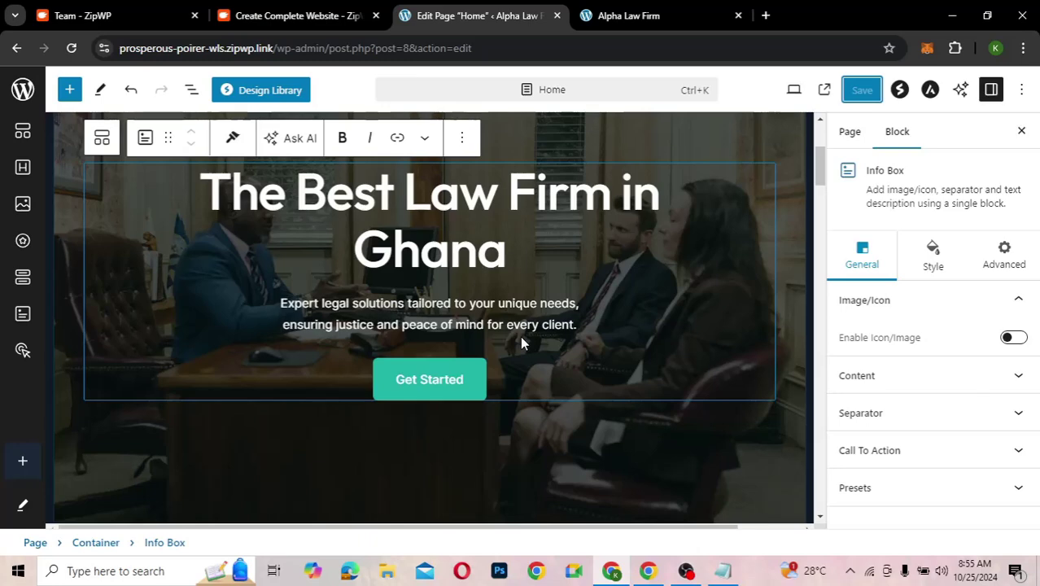
scroll(520, 335, "up", 1)
scroll(519, 335, "down", 1)
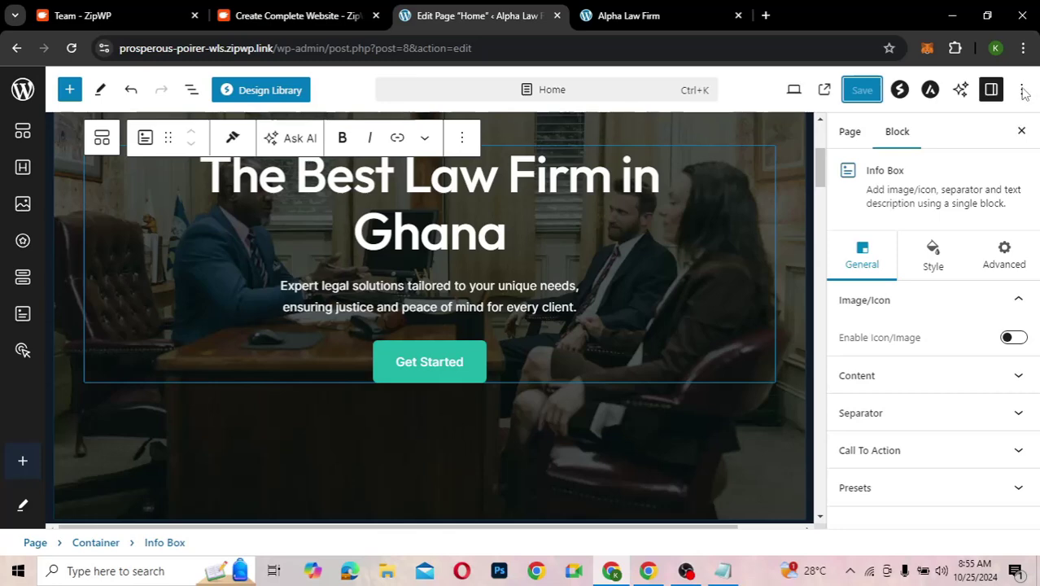
- Turn off the editor's Fullscreen mode and go to Appearance > Themes
left_click(1023, 92)
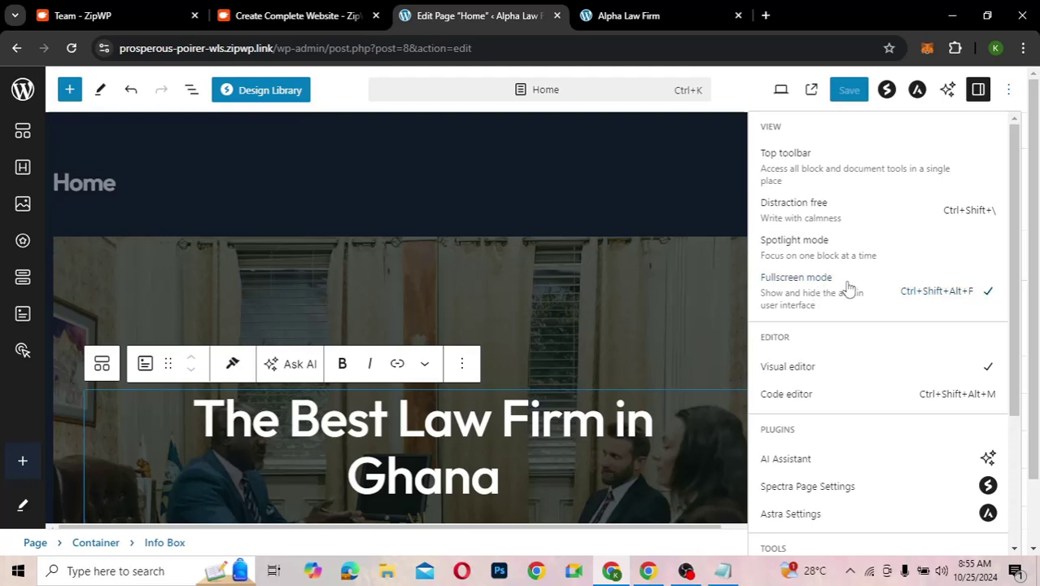
left_click(846, 289)
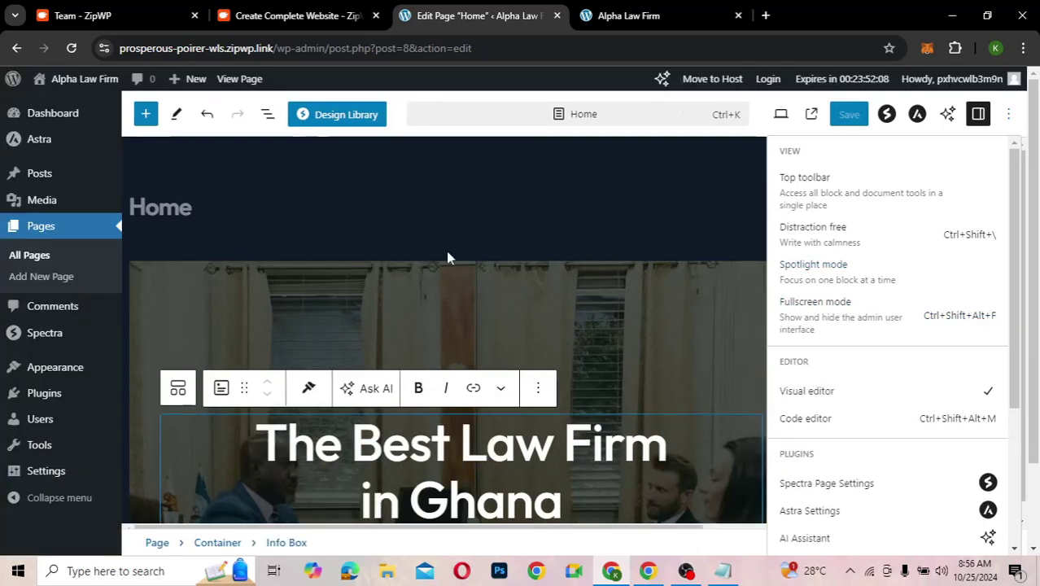
mouse_move(37, 157)
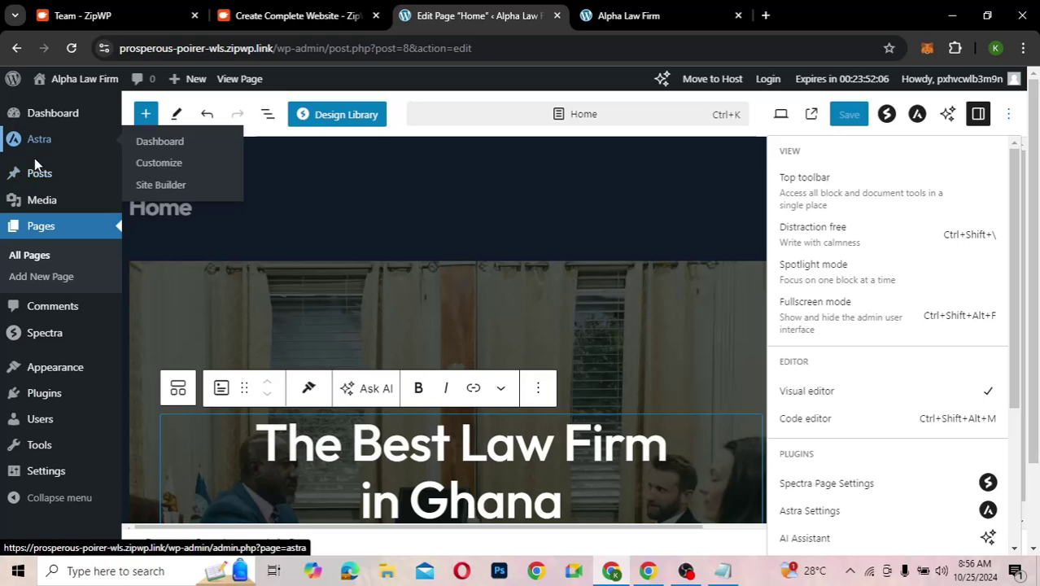
mouse_move(36, 371)
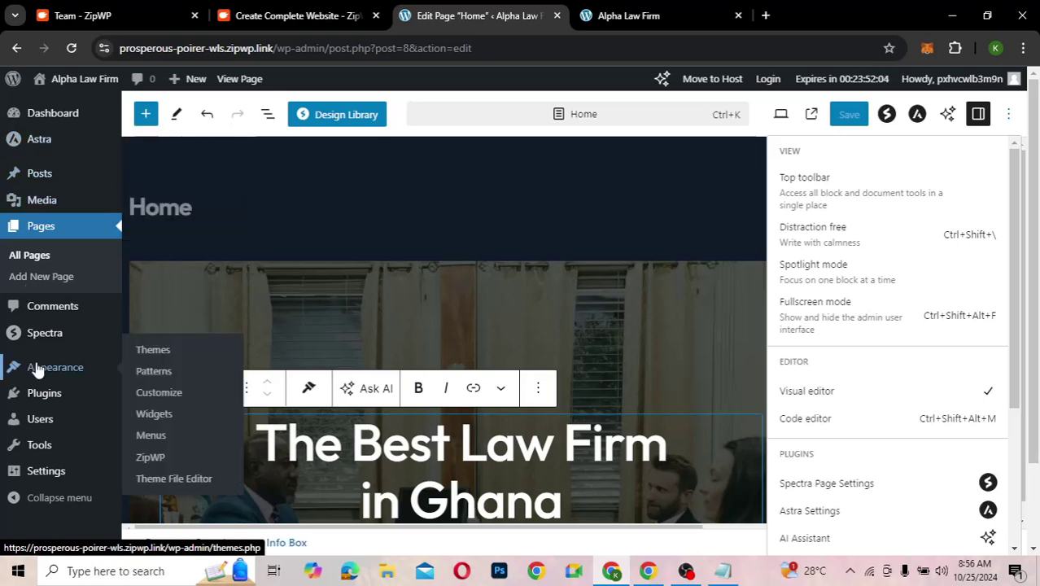
left_click(160, 355)
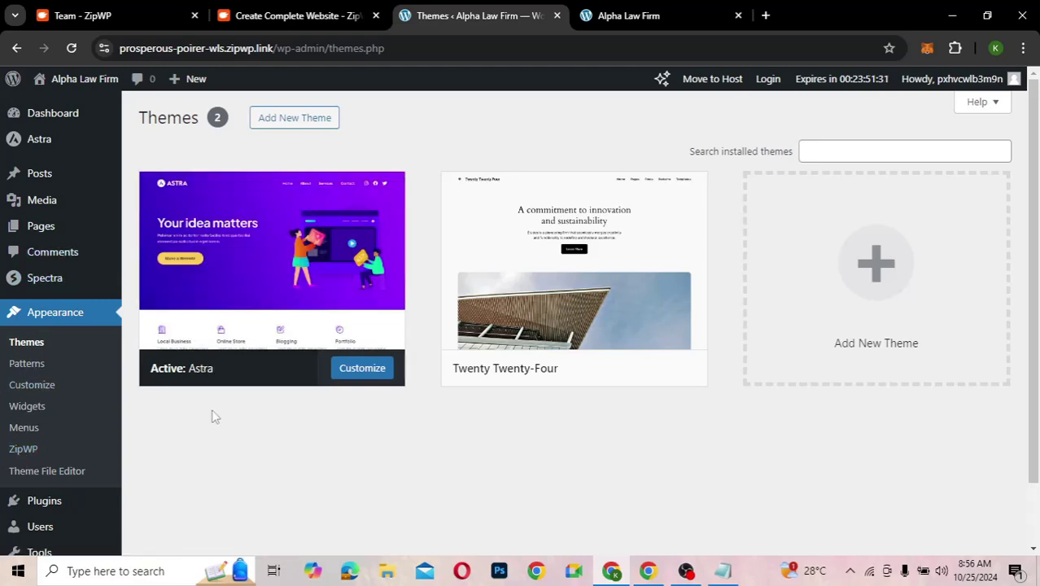
scroll(212, 415, "down", 1)
scroll(211, 415, "up", 1)
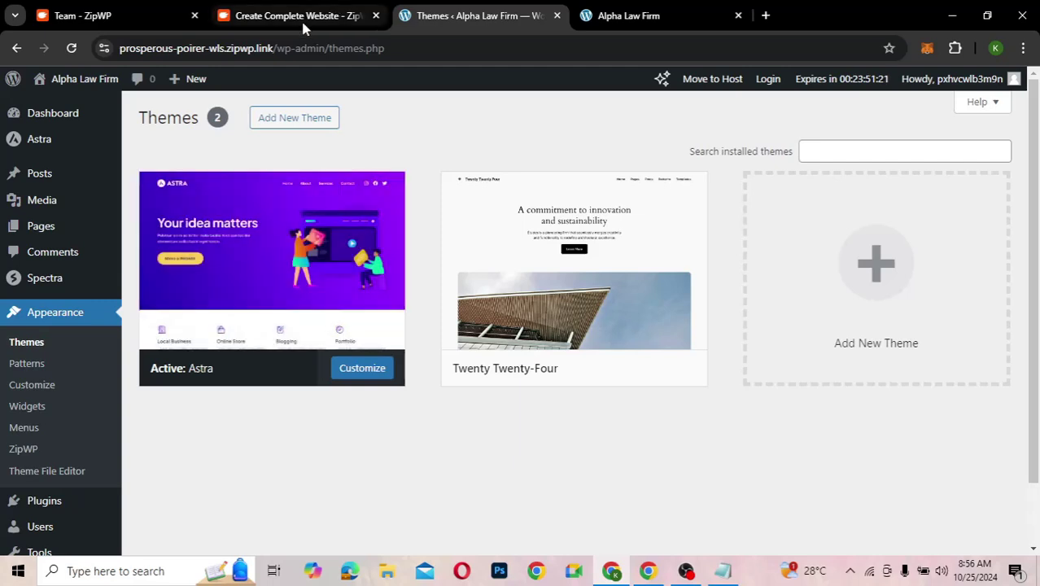
- Open the ZipWP Dashboard and scroll the sidebar to check the Free Plan usage
left_click(136, 16)
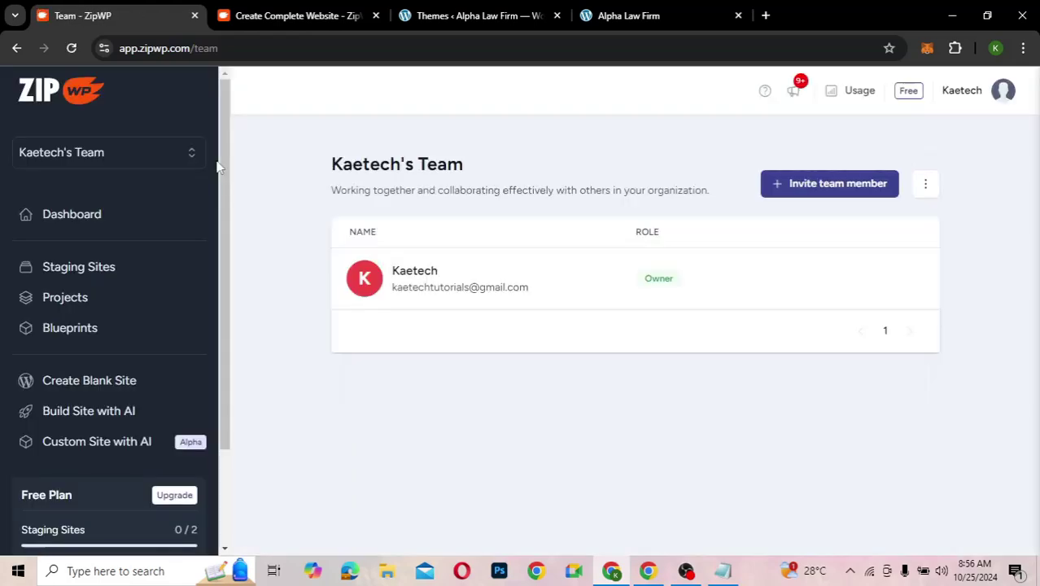
left_click(77, 219)
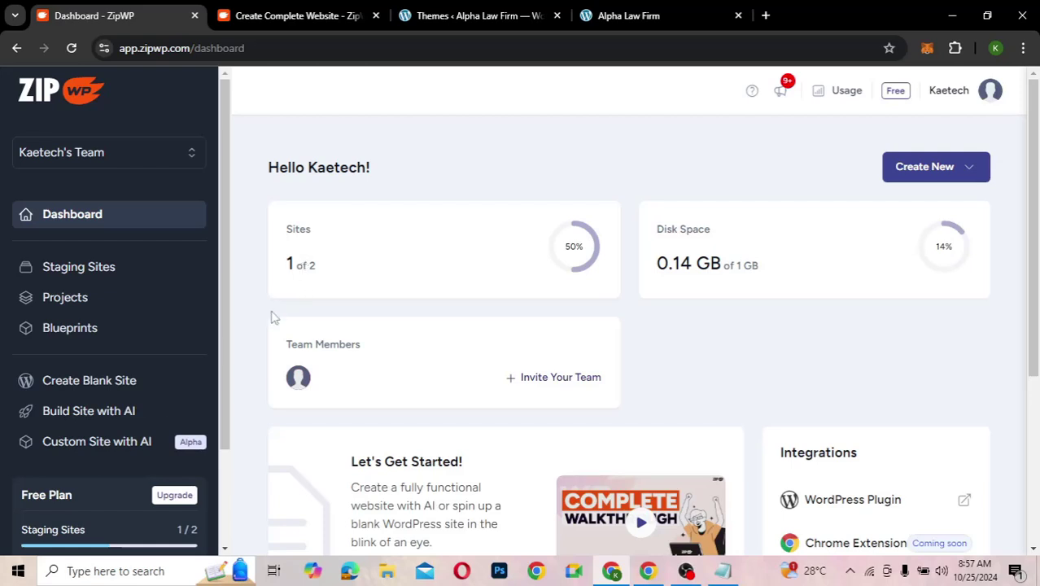
scroll(165, 416, "down", 3)
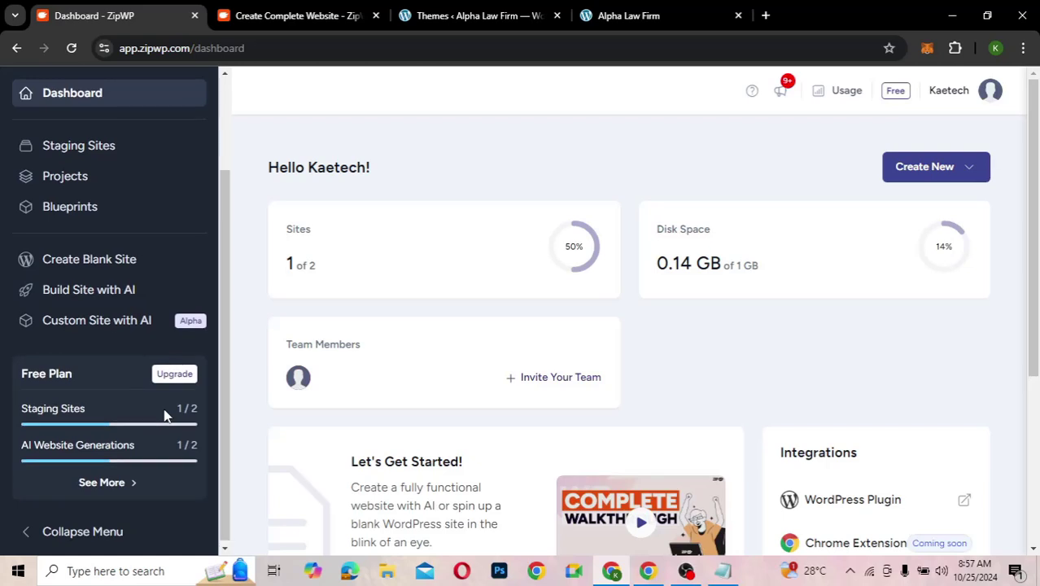
scroll(166, 417, "up", 1)
scroll(165, 417, "up", 1)
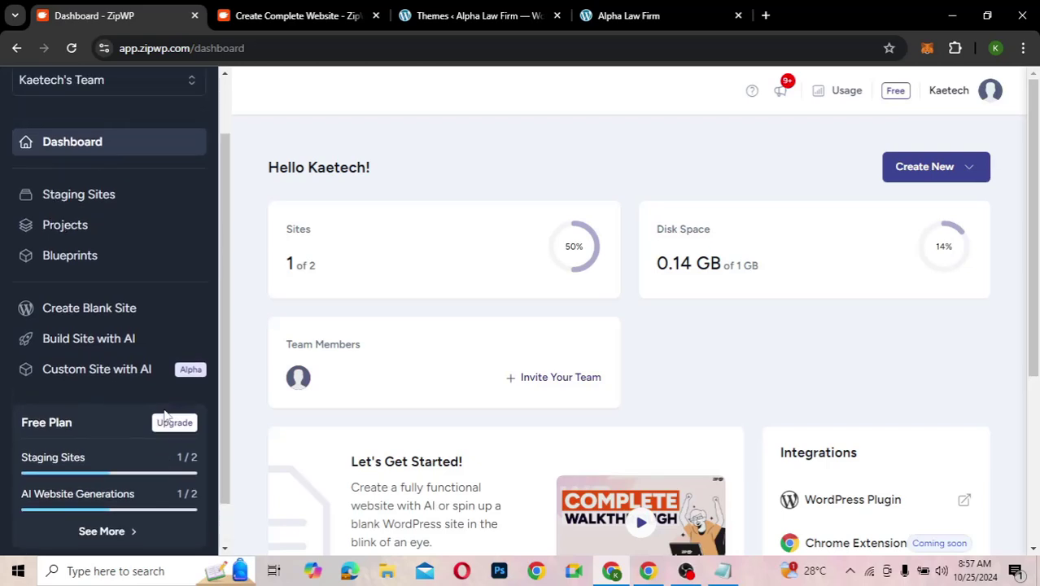
scroll(165, 417, "up", 2)
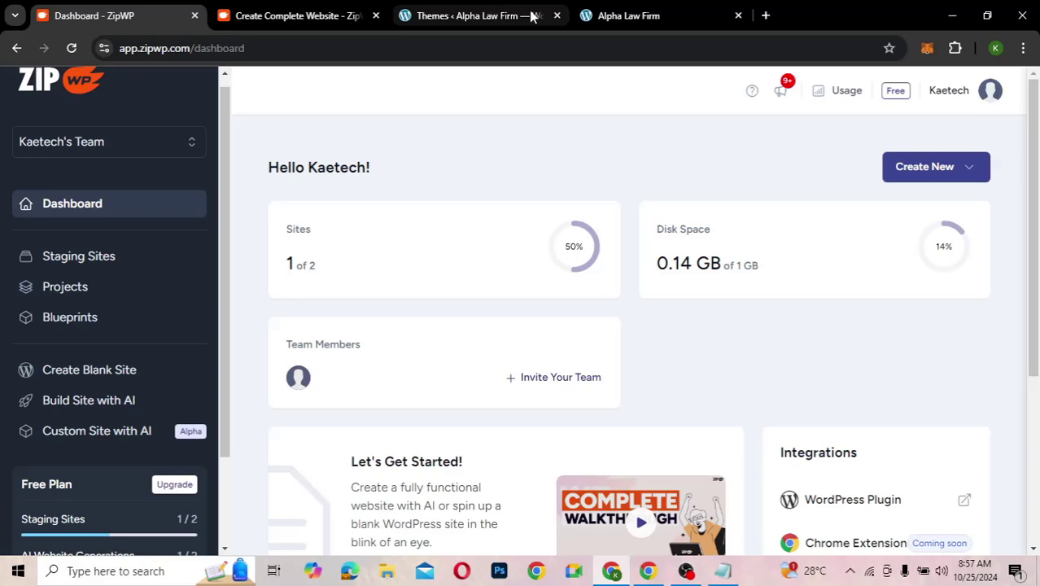
- Back in WordPress admin, go to Plugins > Installed Plugins
left_click(483, 14)
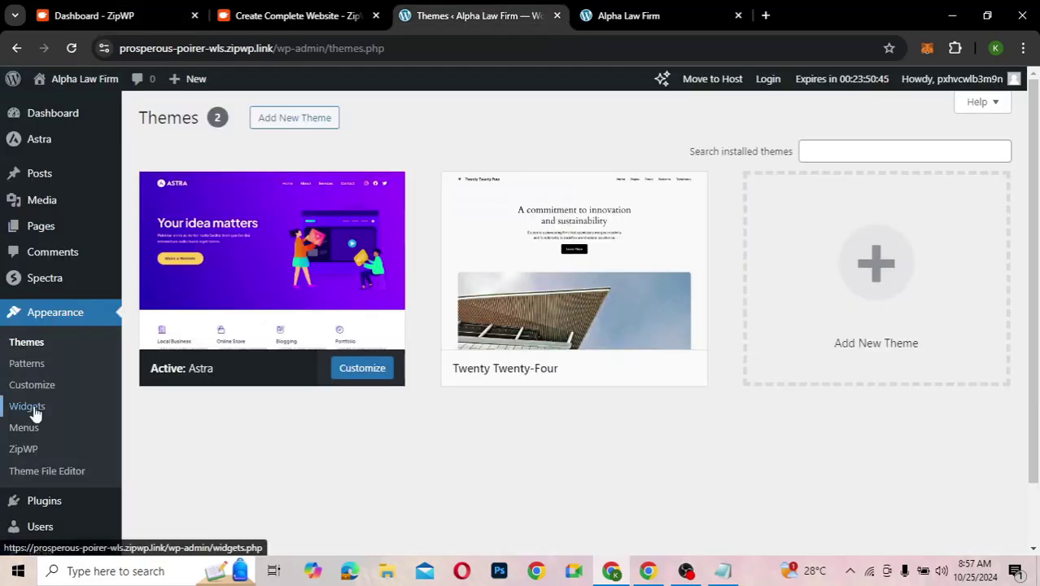
mouse_move(32, 498)
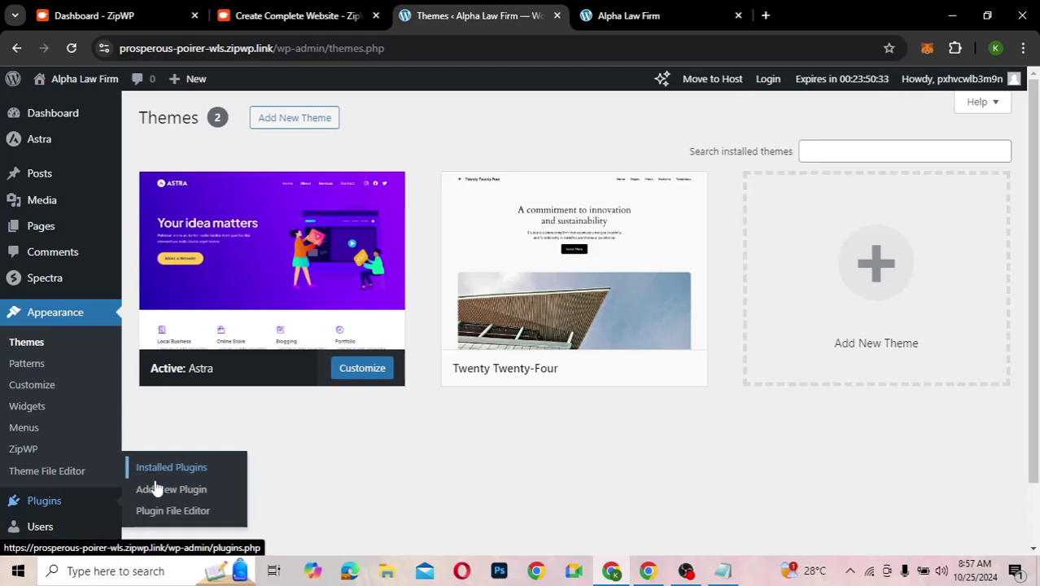
left_click(176, 470)
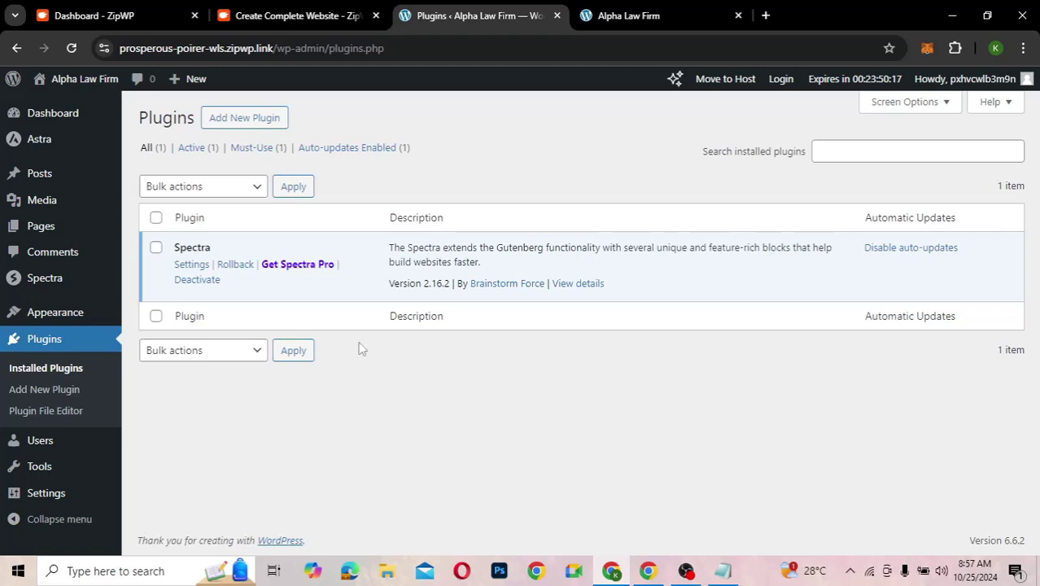
- Search the plugin directory for 'all in one migration', then install and activate All-in-One WP Migration
left_click(249, 117)
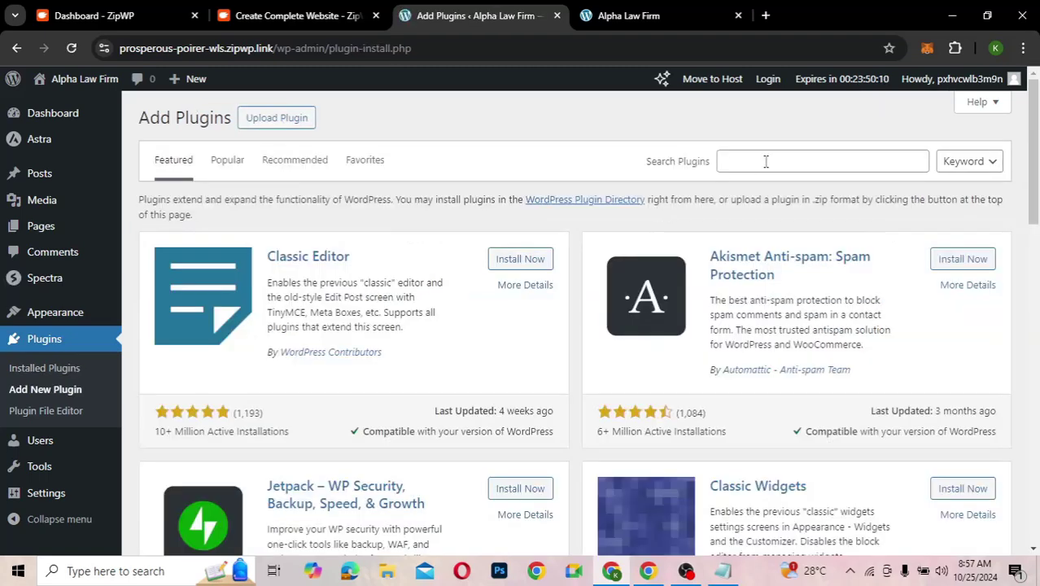
left_click(766, 161)
type("a")
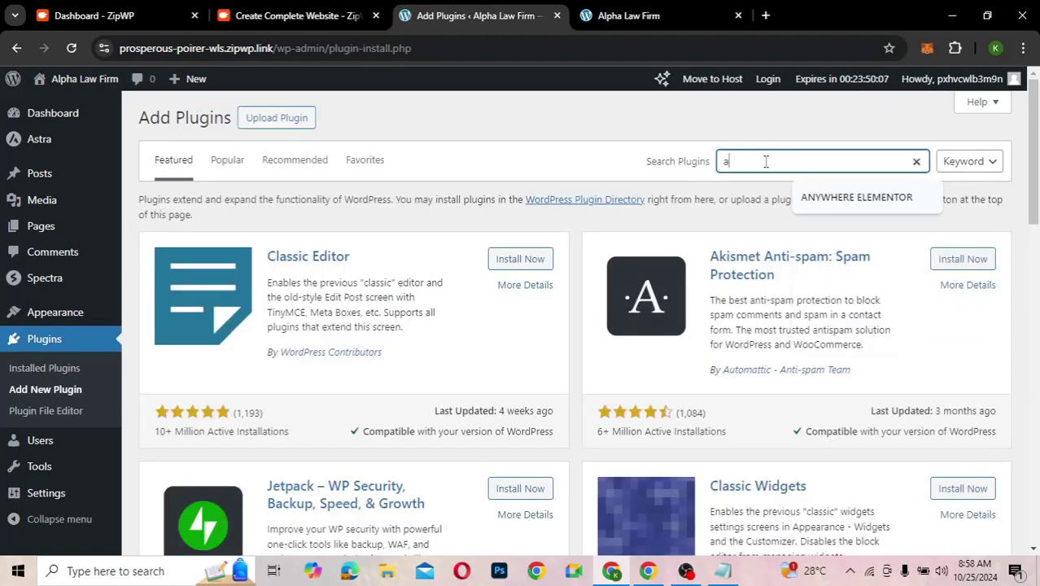
type("ll in one")
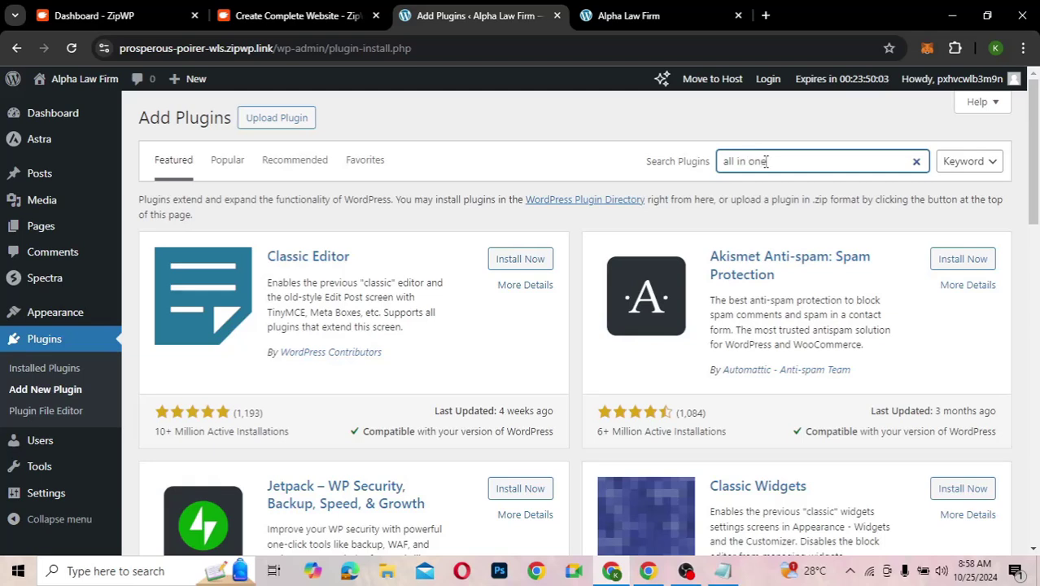
type(" migration")
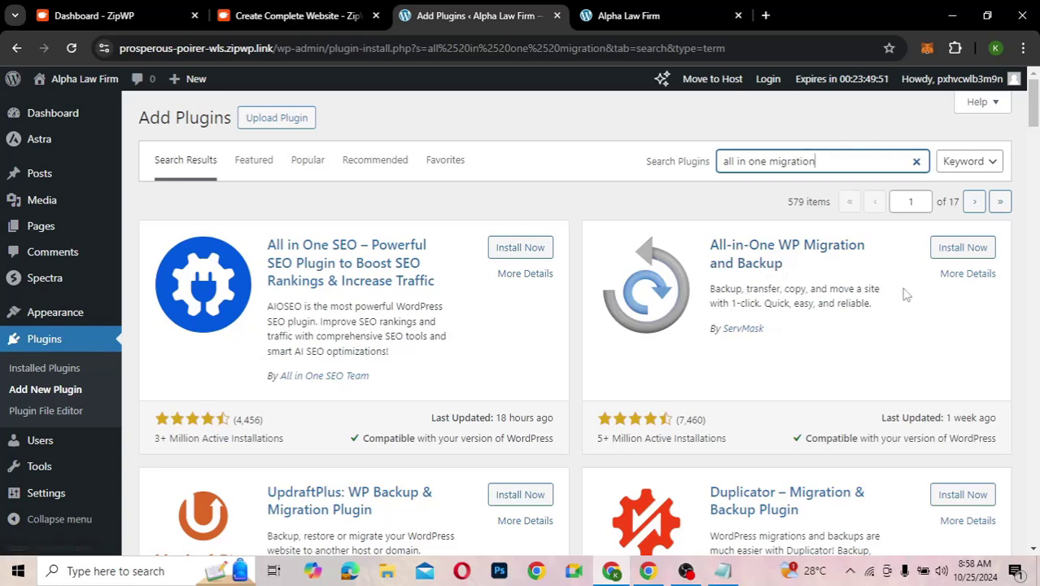
left_click(963, 254)
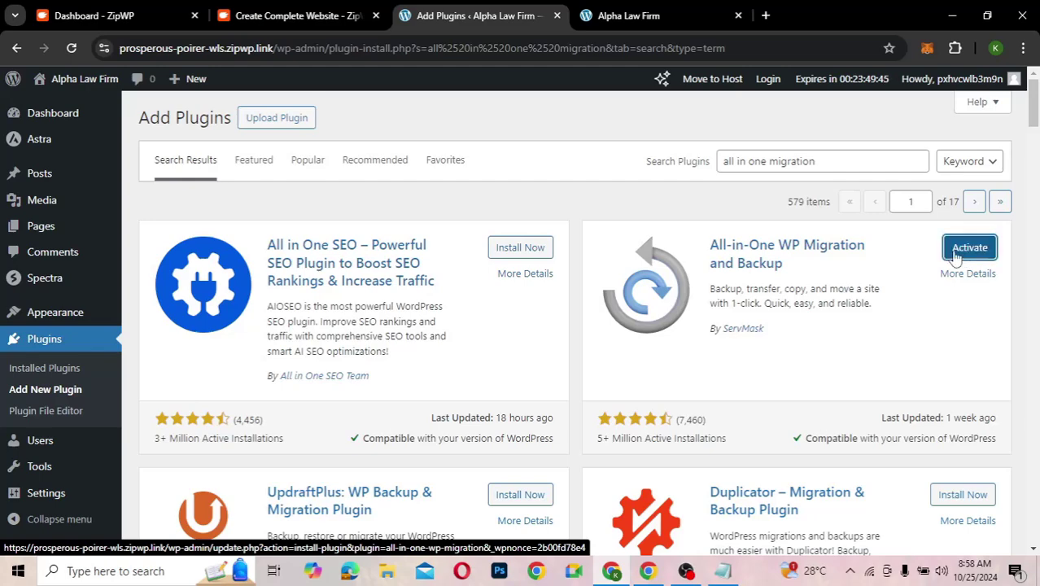
left_click(981, 253)
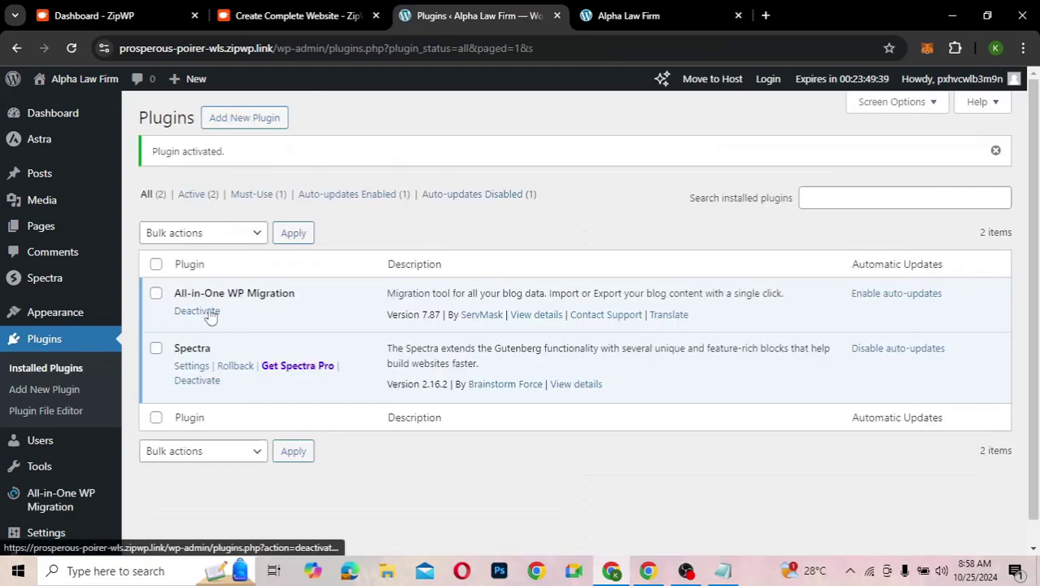
- Go to the All-in-One WP Migration Export page
mouse_move(27, 453)
mouse_move(113, 493)
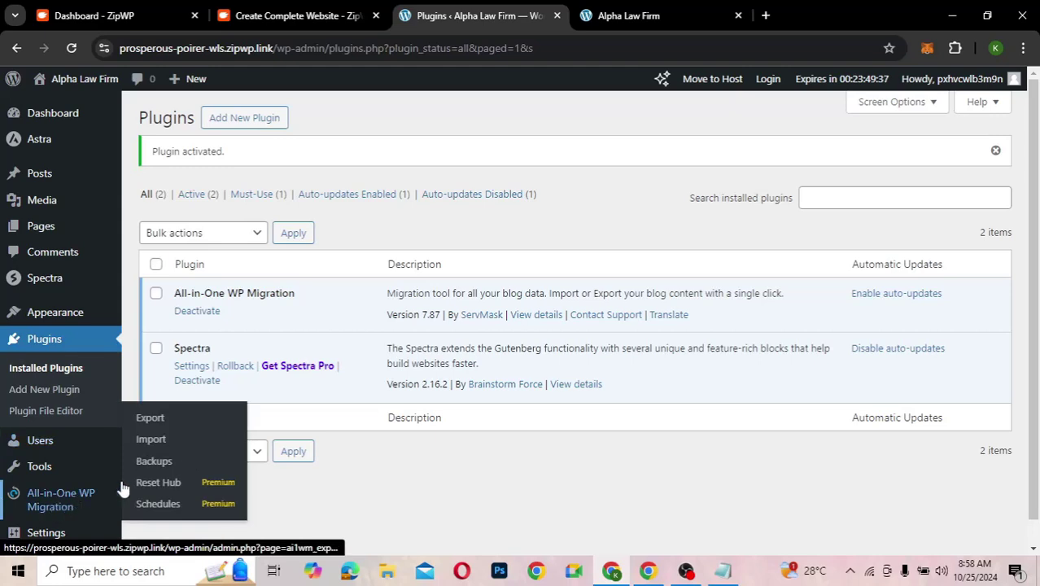
left_click(151, 420)
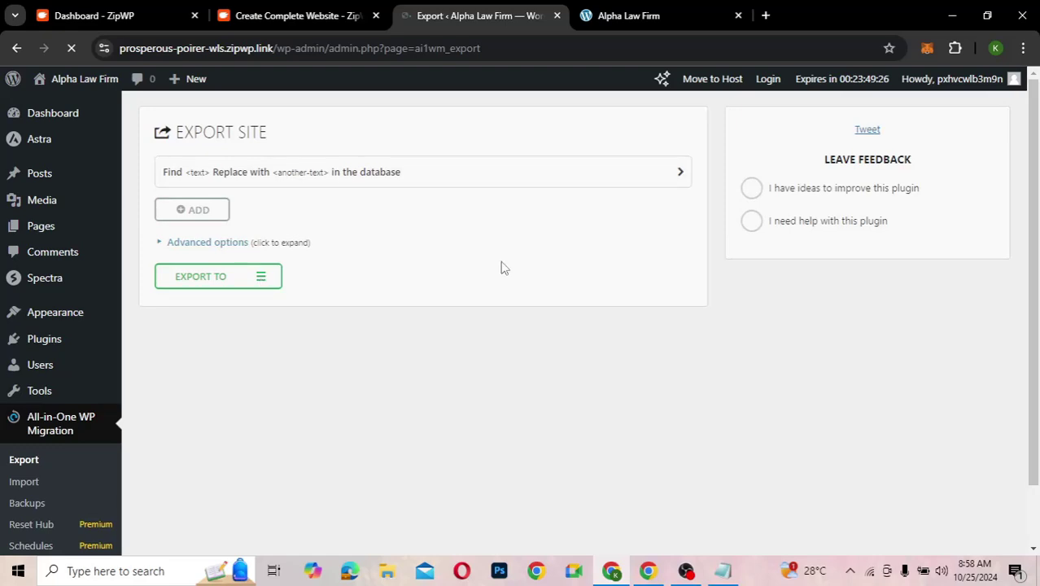
- Export the whole site to File and download the 72 MB .wpress backup
left_click(161, 243)
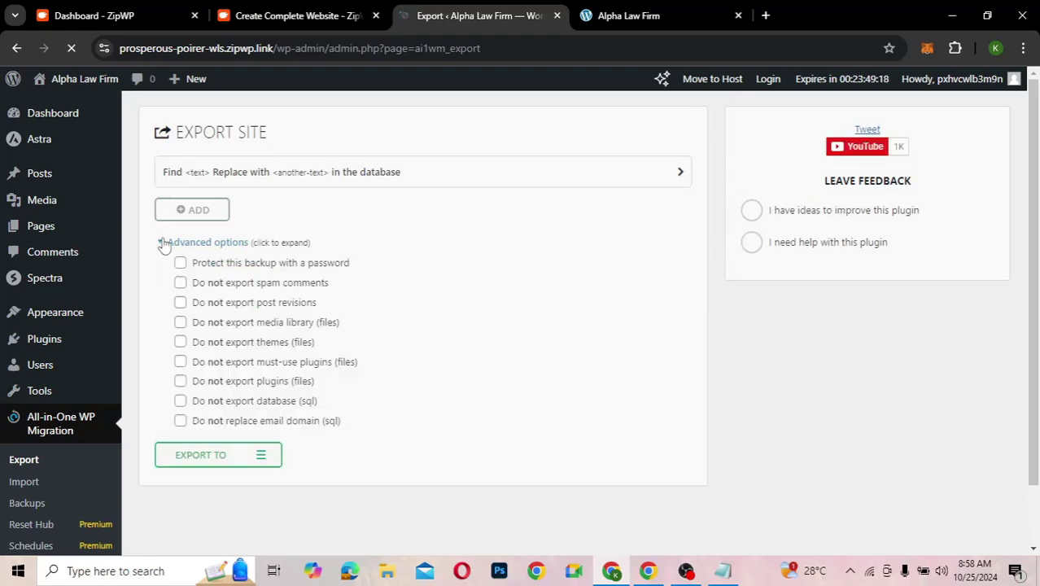
left_click(162, 243)
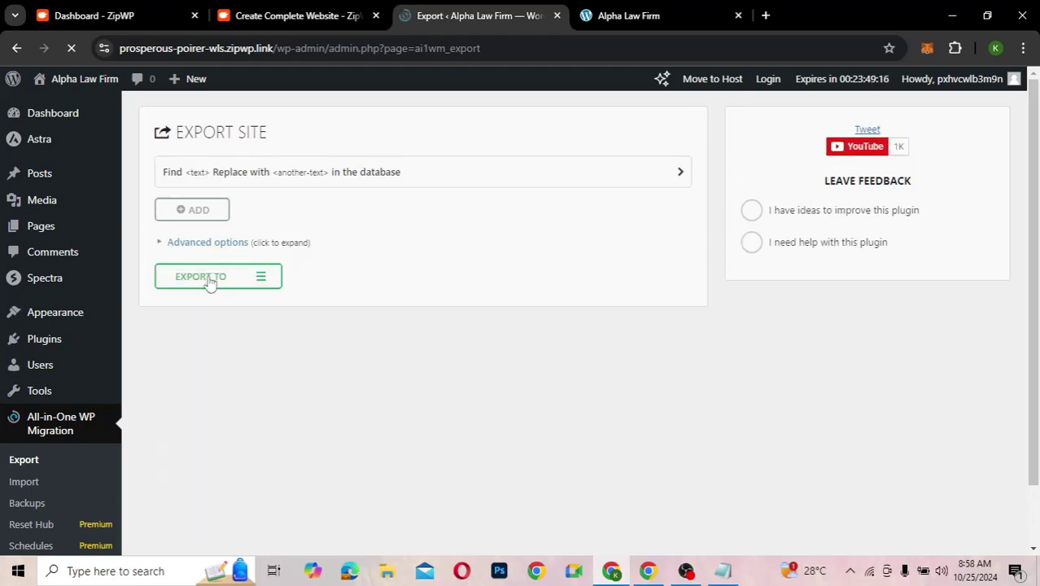
left_click(209, 278)
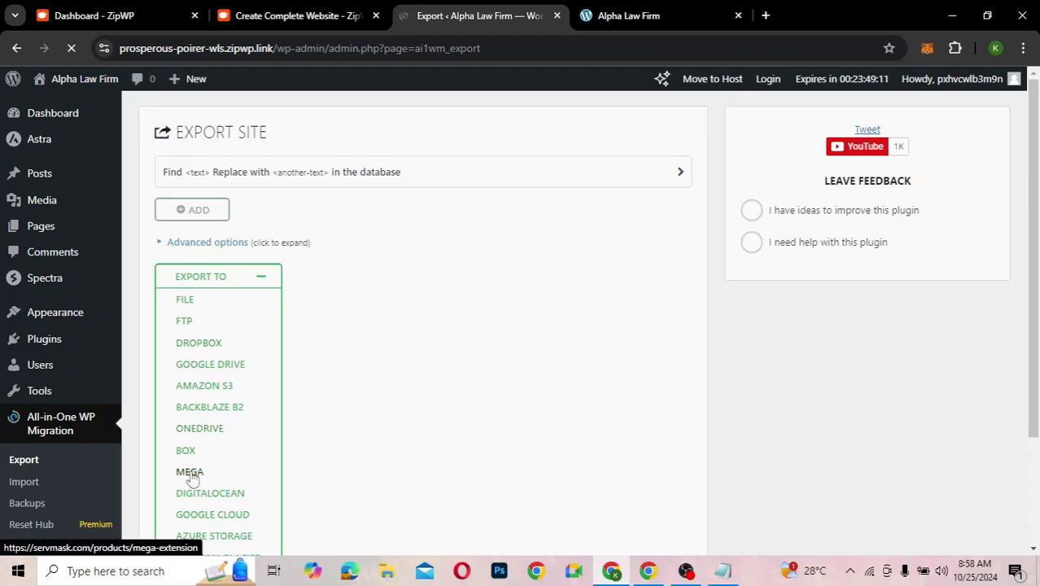
left_click(184, 301)
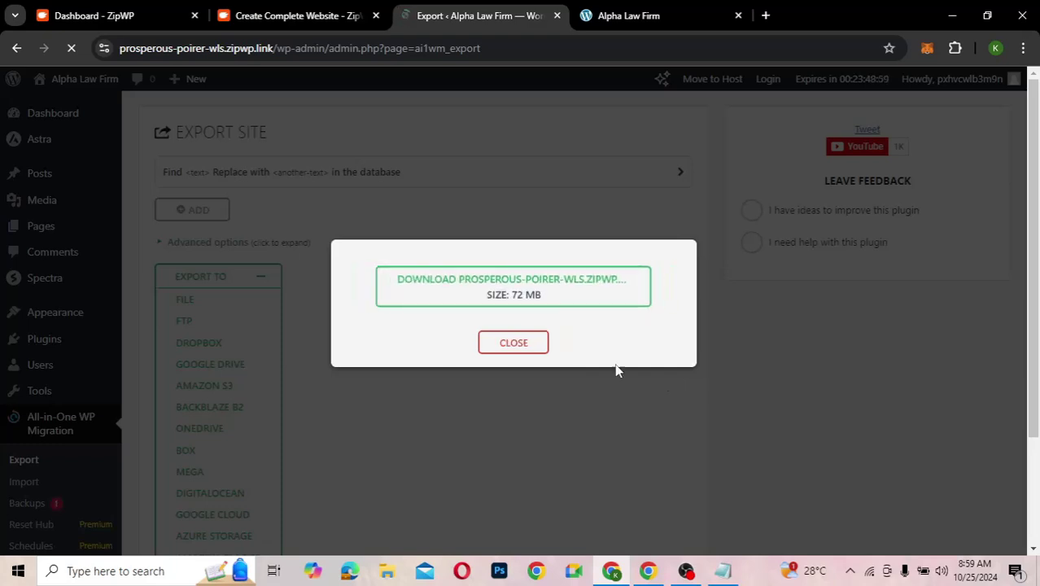
left_click(553, 298)
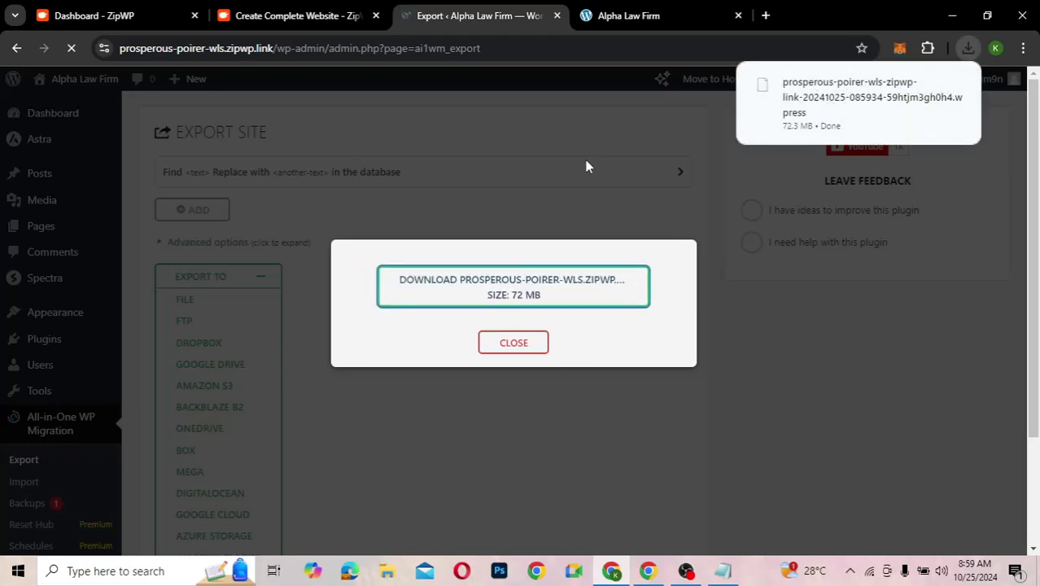
left_click(540, 343)
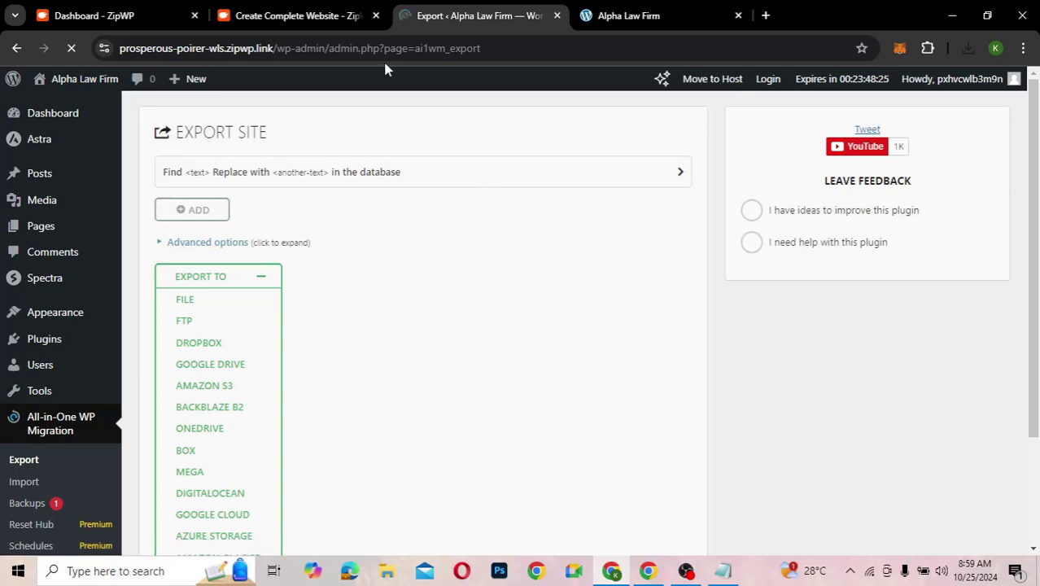
- In ZipWP, go to Projects > Staging Sites to see the Alpha Law Firm site's remaining time
left_click(110, 11)
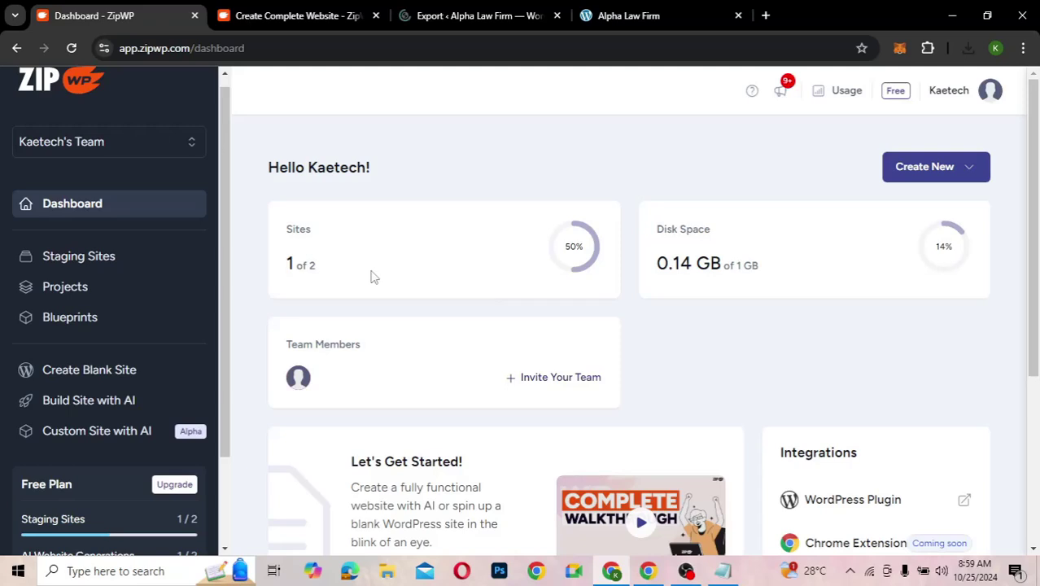
left_click(82, 295)
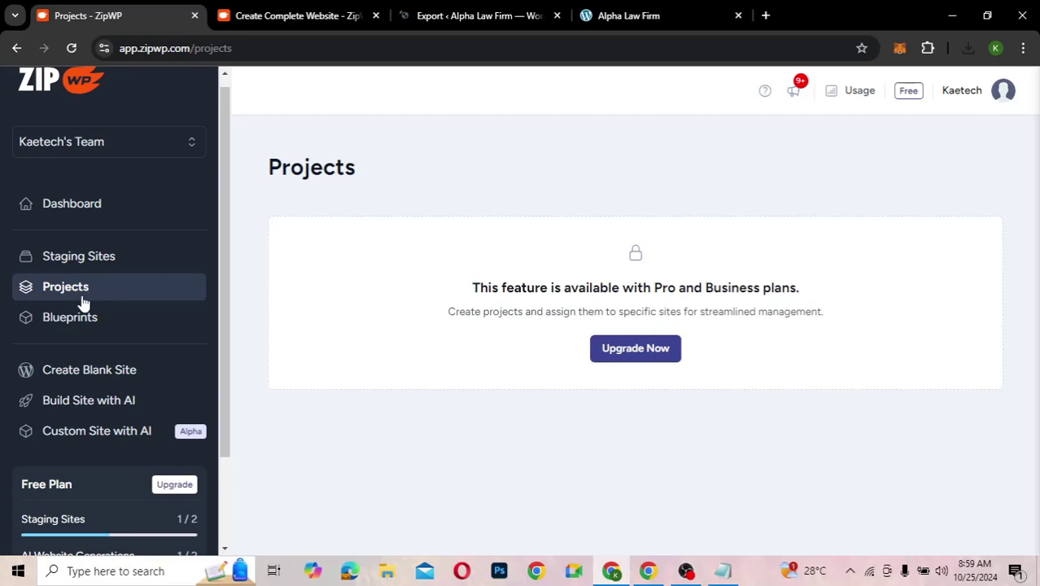
left_click(89, 257)
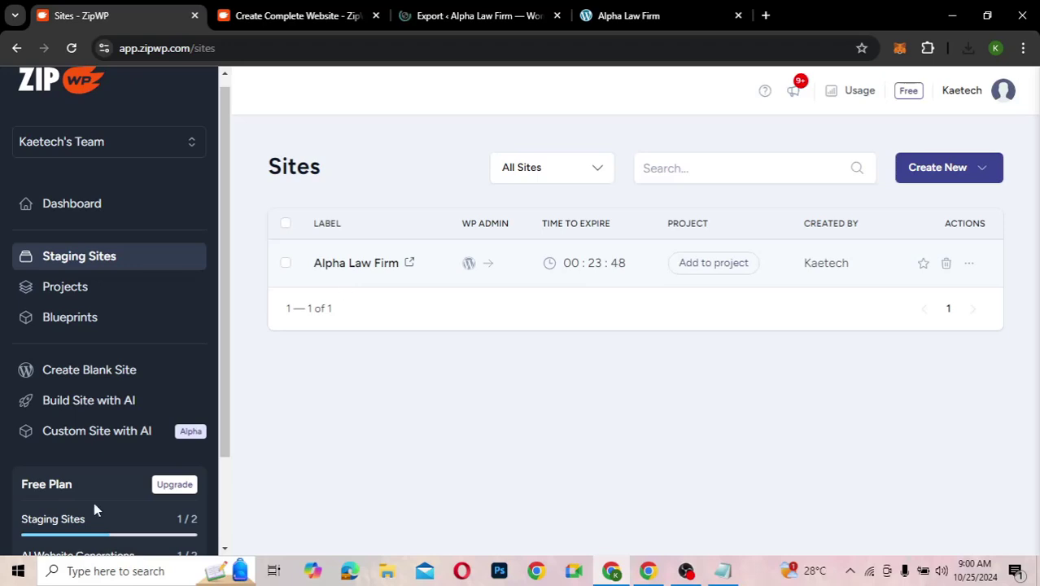
scroll(94, 502, "down", 2)
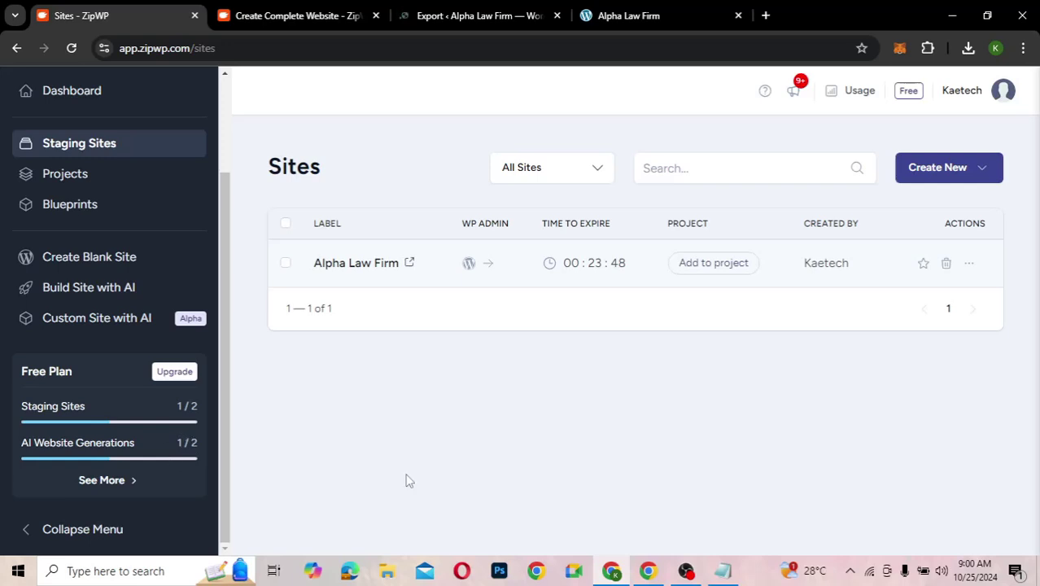
- Check the Plan Usage & Limit panel (1/2 sites, 0.14 GB), then choose Upgrade Now
left_click(863, 94)
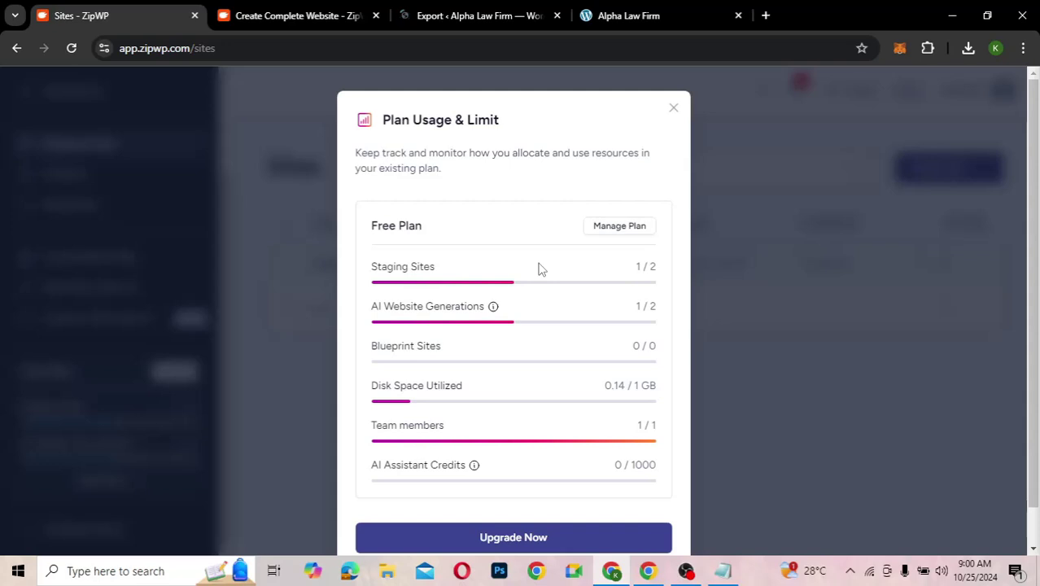
left_click(674, 110)
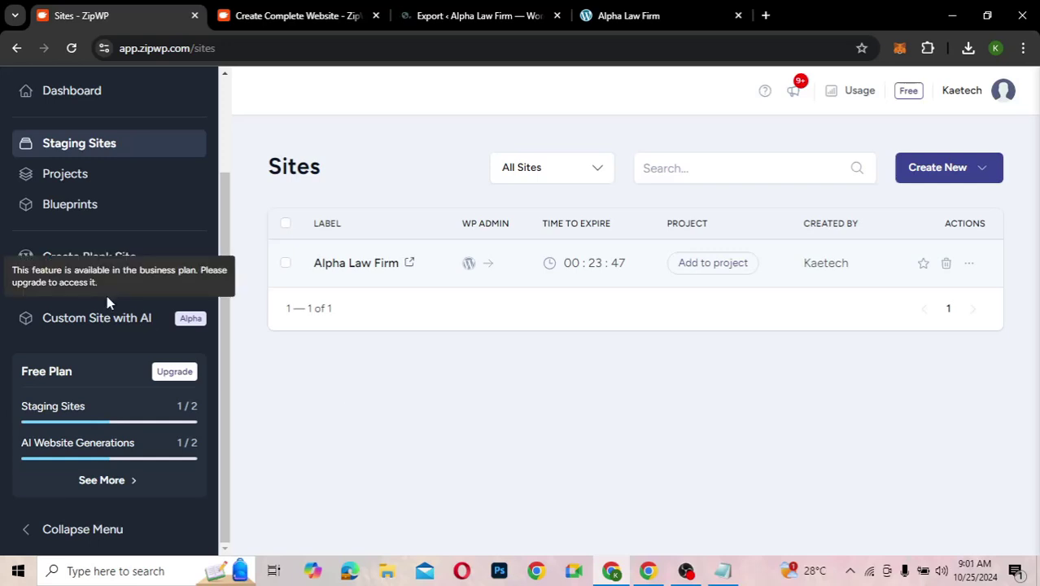
scroll(148, 216, "up", 2)
scroll(148, 215, "down", 2)
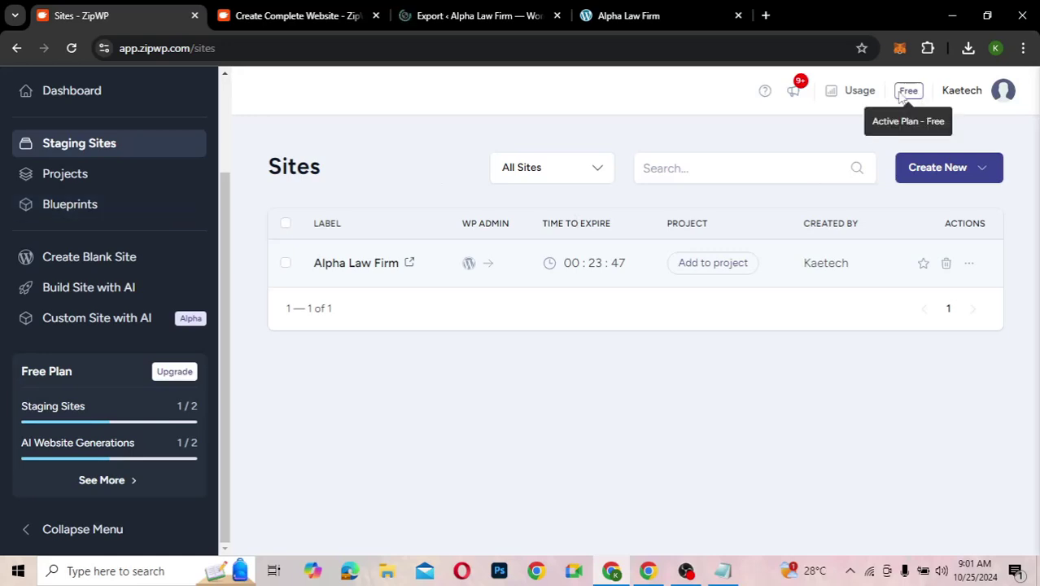
left_click(852, 92)
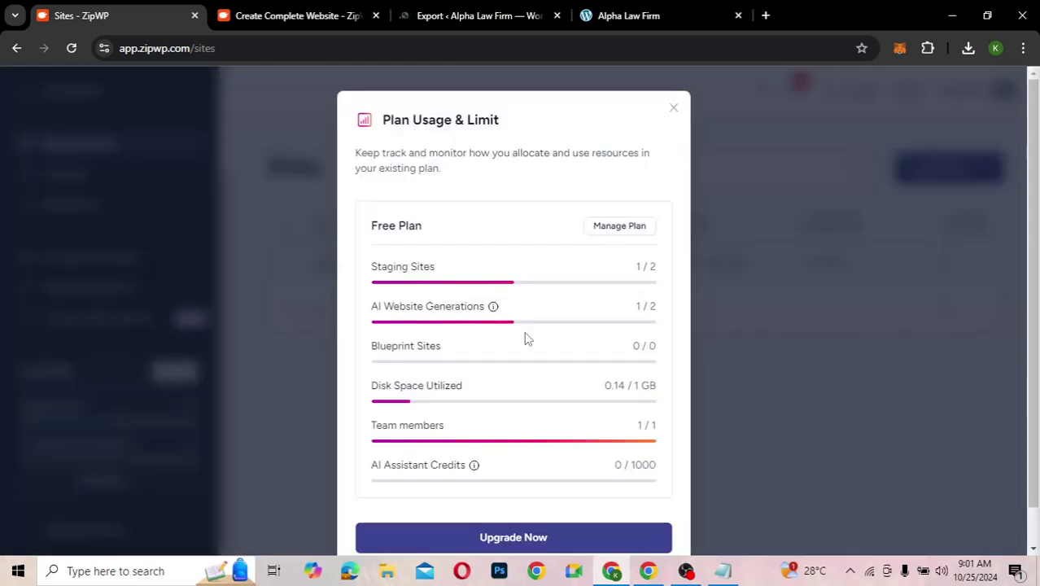
left_click(512, 536)
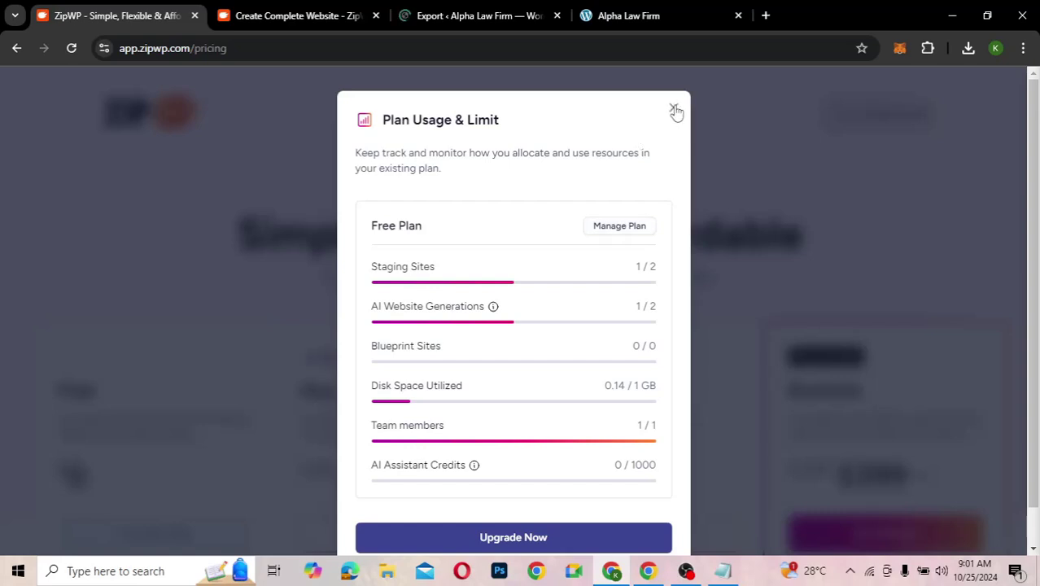
- Dismiss the Plan Usage & Limit summary and review the Free, Pay Per Use ($79), Pro ($199/year) and Business ($399/year) plan features
left_click(675, 112)
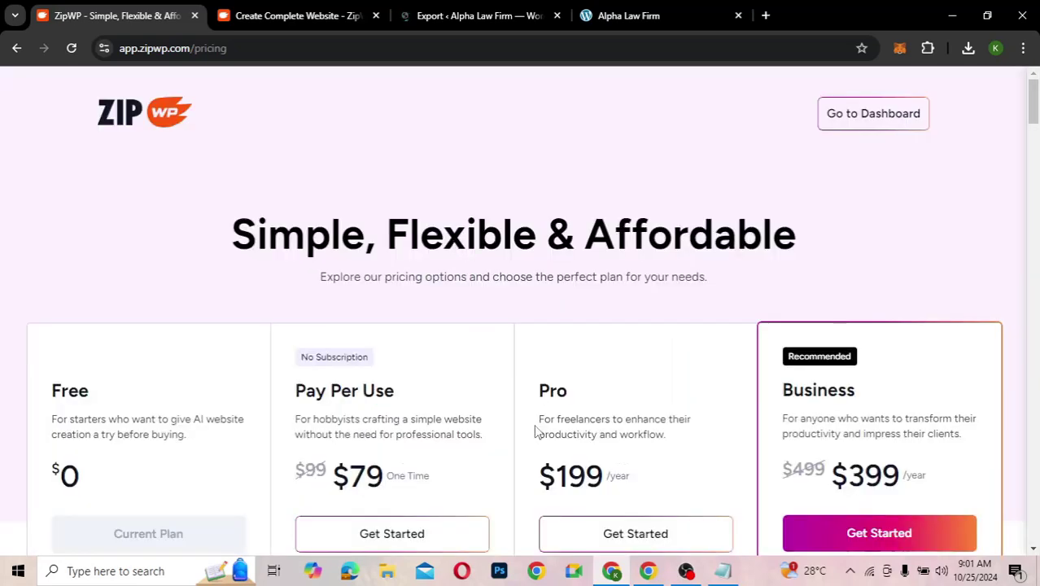
scroll(535, 431, "down", 3)
scroll(535, 432, "up", 1)
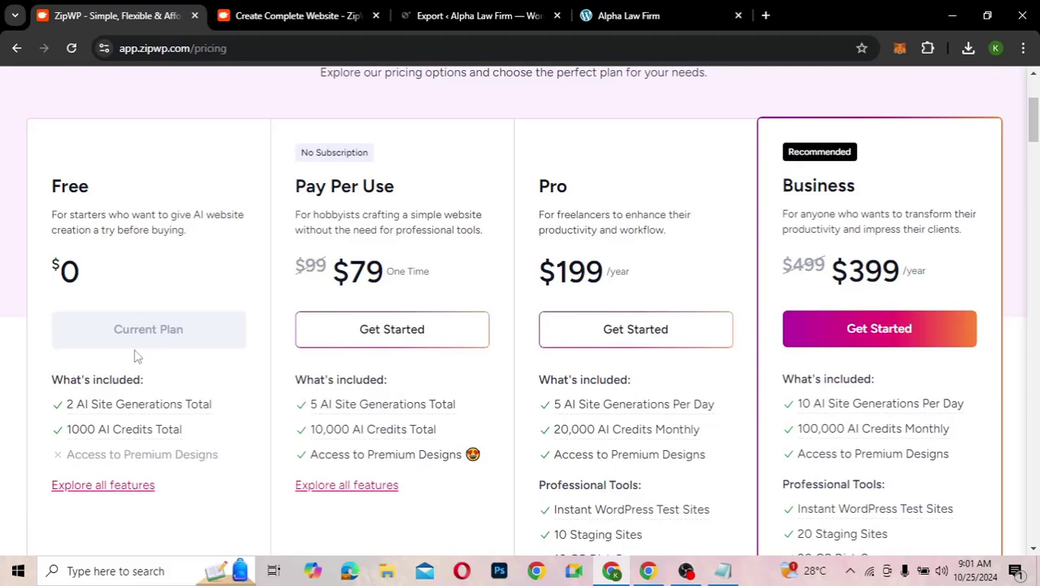
mouse_move(144, 372)
mouse_move(358, 408)
mouse_move(345, 434)
scroll(636, 486, "down", 3)
scroll(636, 488, "up", 1)
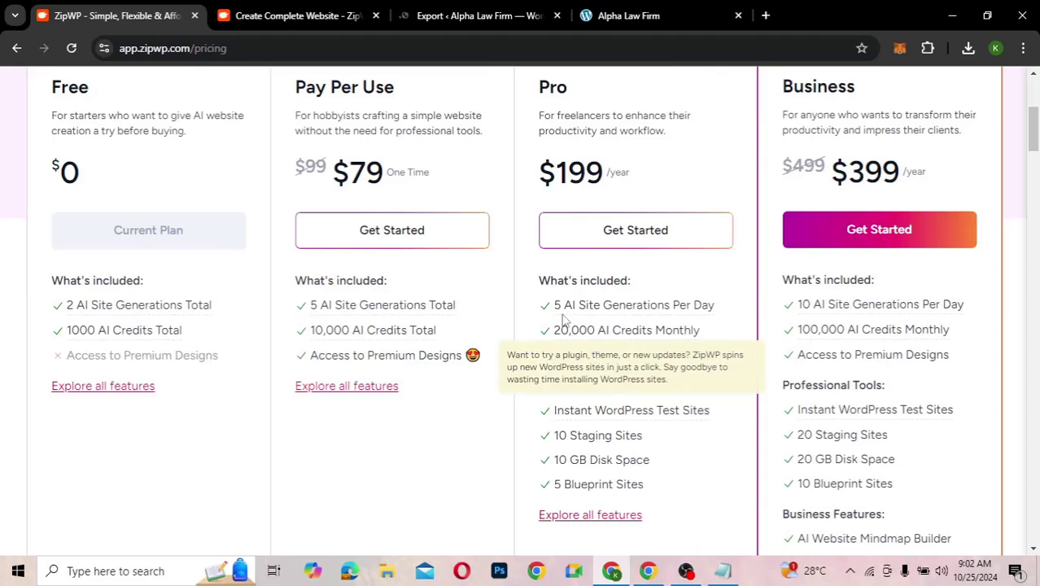
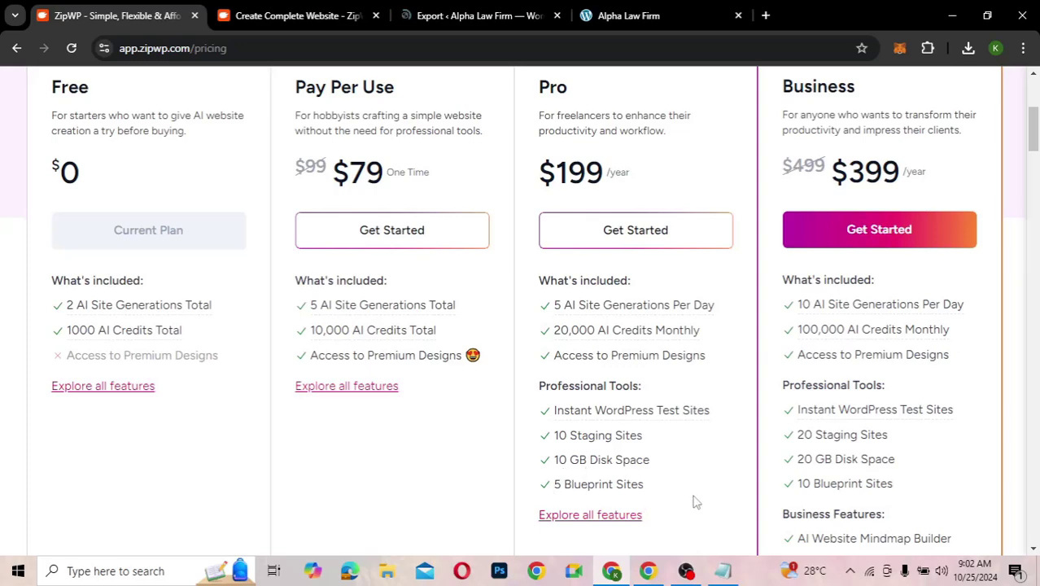
- Scroll through the Free, Pay Per Use, Pro and Business plans on the pricing page
scroll(692, 499, "down", 2)
scroll(691, 499, "up", 2)
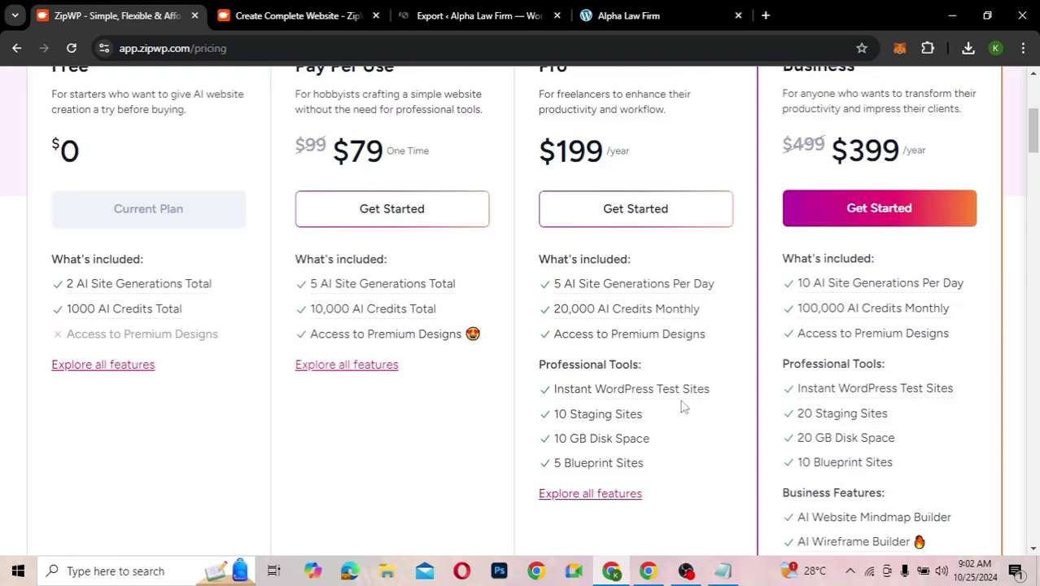
scroll(683, 407, "up", 1)
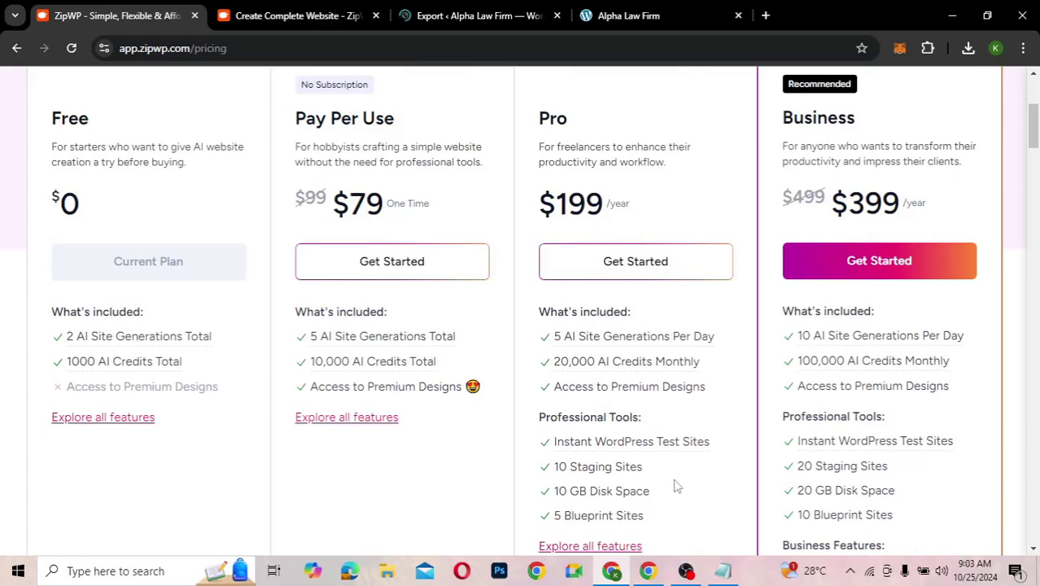
mouse_move(688, 366)
scroll(750, 401, "up", 2)
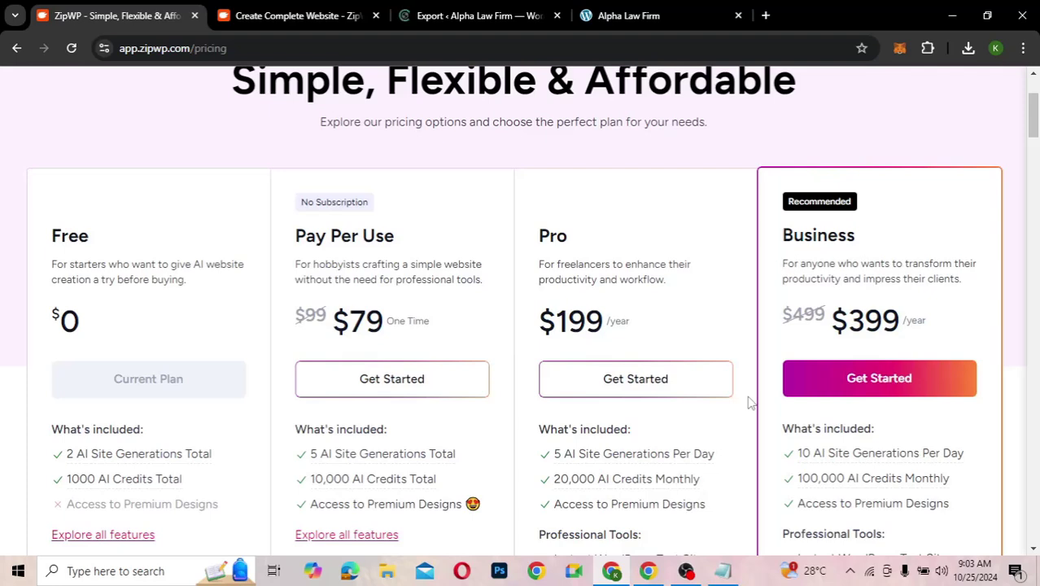
scroll(732, 325, "down", 1)
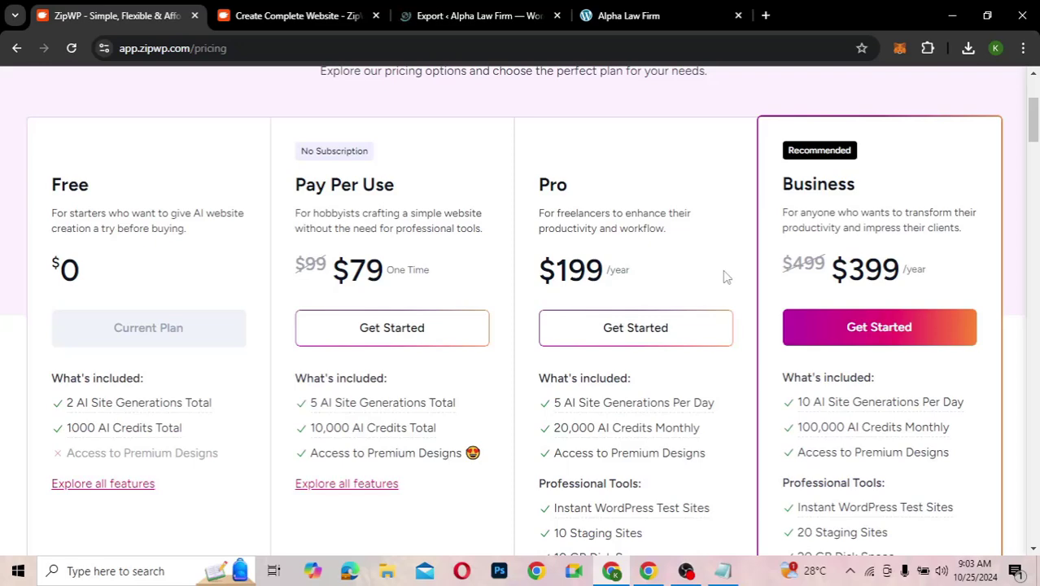
scroll(724, 274, "up", 3)
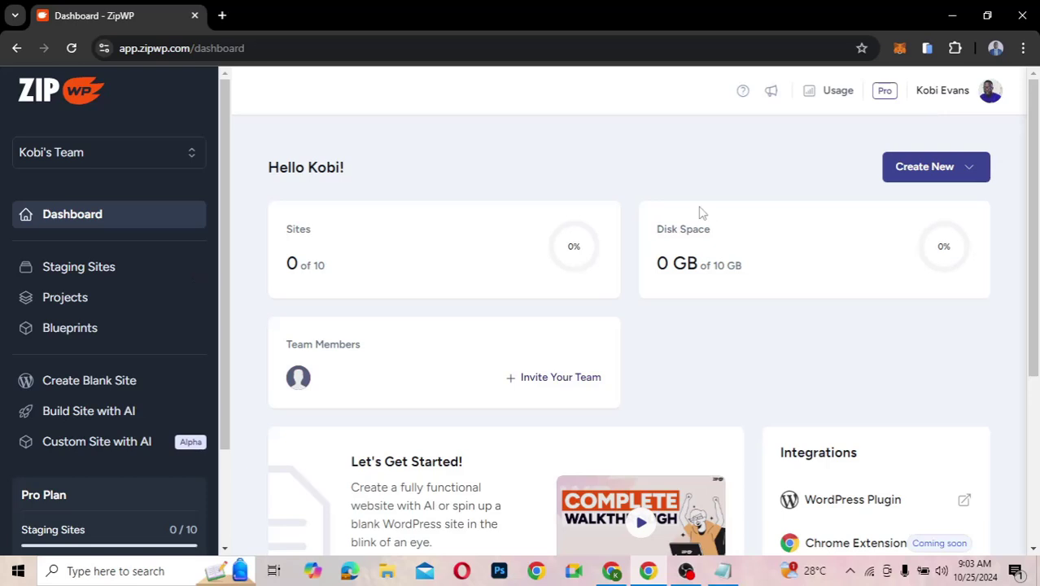
- Reload the dashboard and open the Pro Plan's usage overview (0/10 staging sites, 5 AI generations)
left_click(70, 49)
scroll(660, 394, "down", 1)
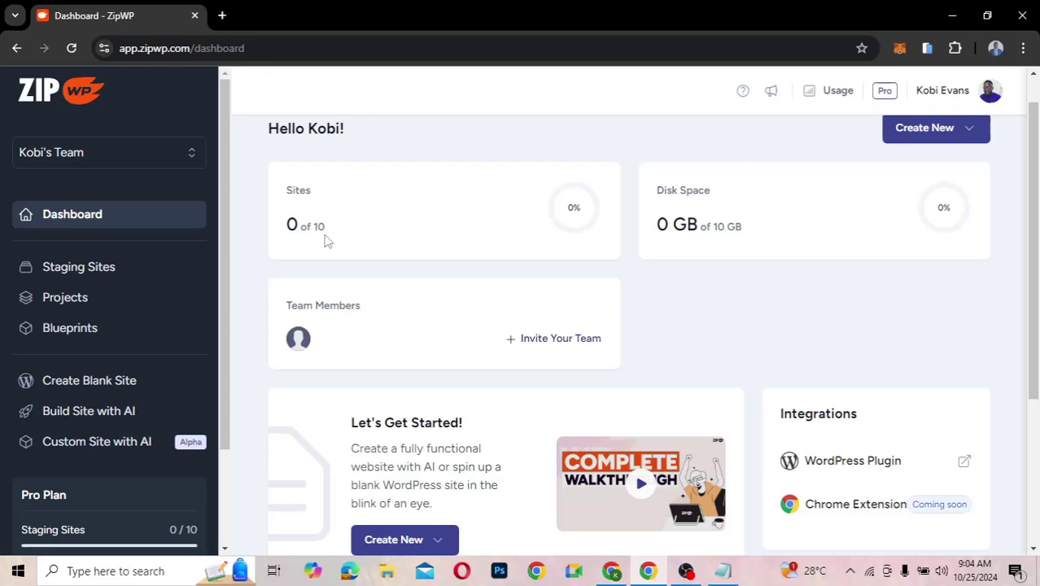
scroll(144, 430, "down", 1)
scroll(144, 430, "down", 2)
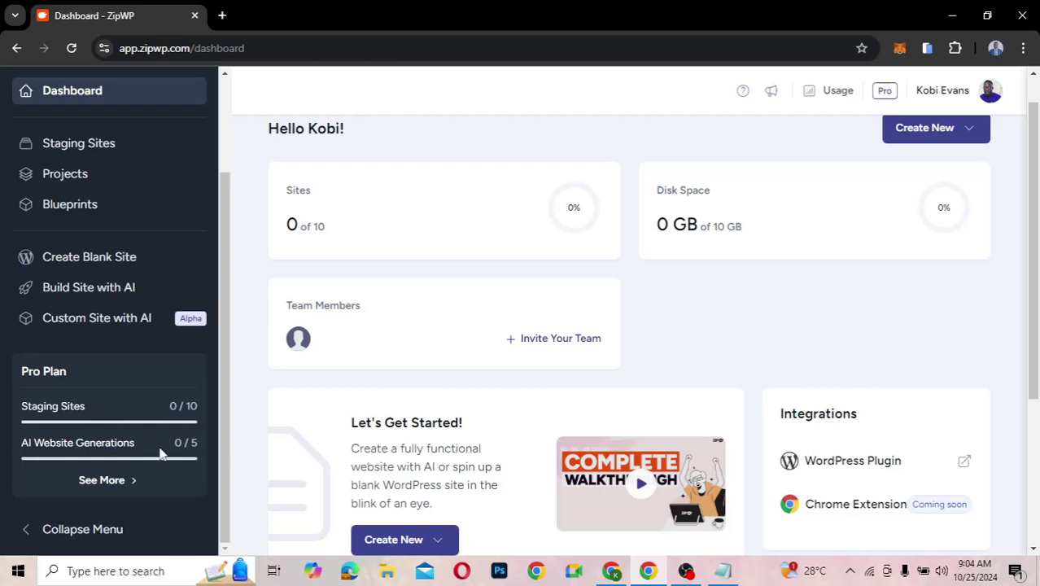
left_click(91, 481)
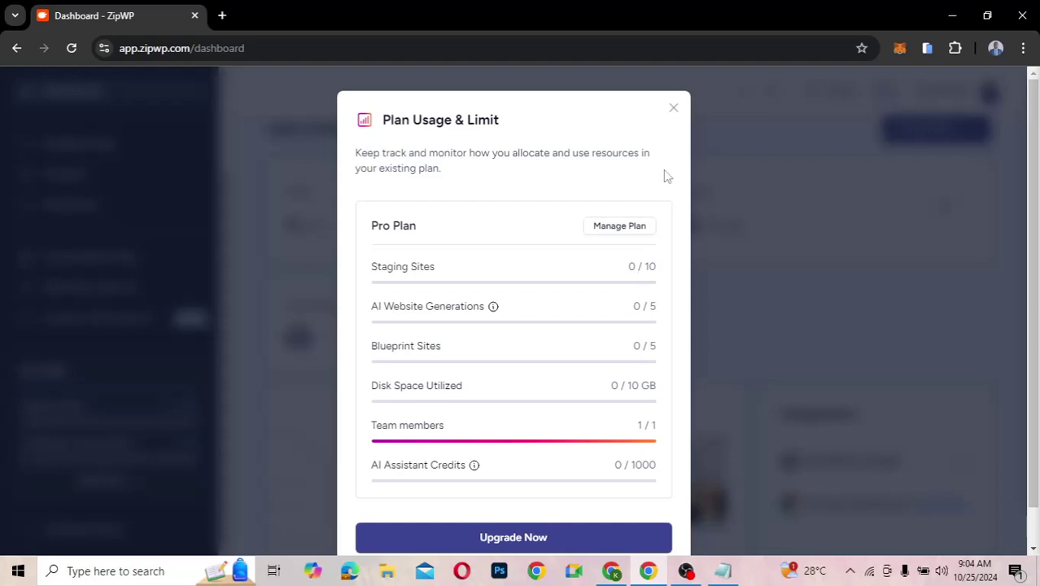
- Close the Plan Usage & Limit overview and return to the top of the dashboard
left_click(672, 109)
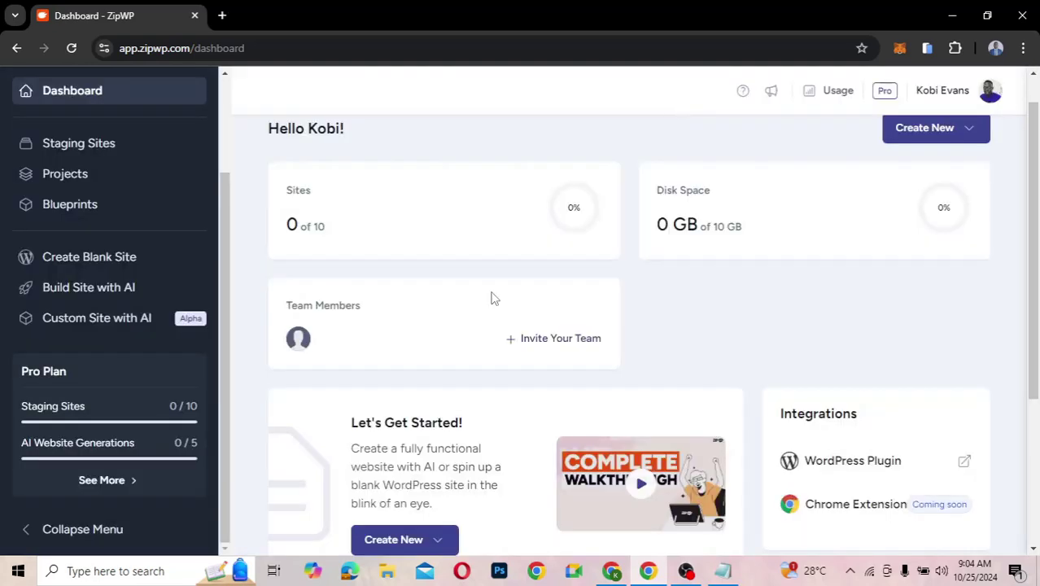
scroll(314, 411, "up", 1)
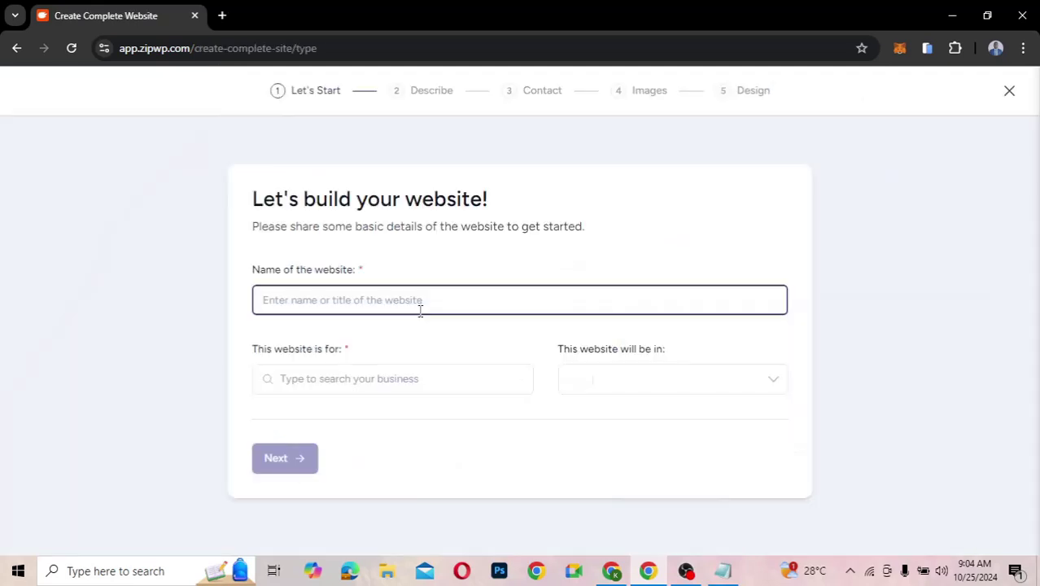
- Name the new website 'Digital Marketing', set its type to Agency, and advance to Describe
left_click(325, 298)
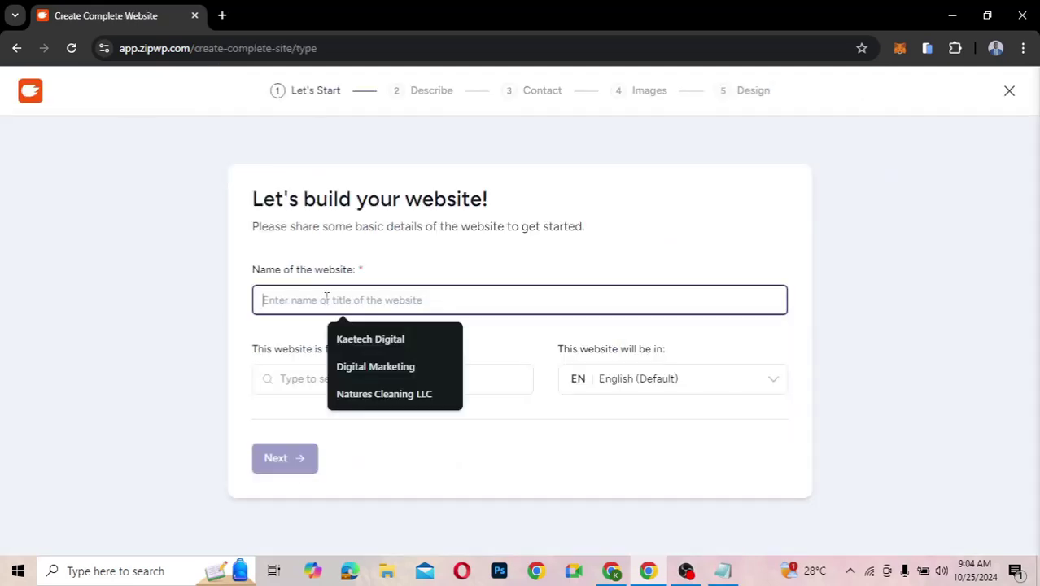
left_click(382, 368)
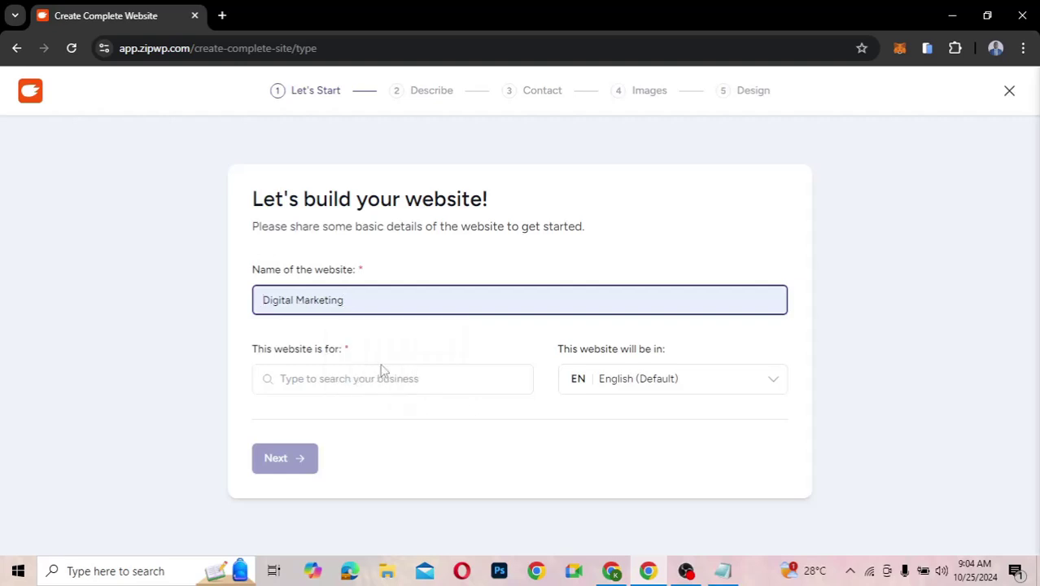
left_click(313, 379)
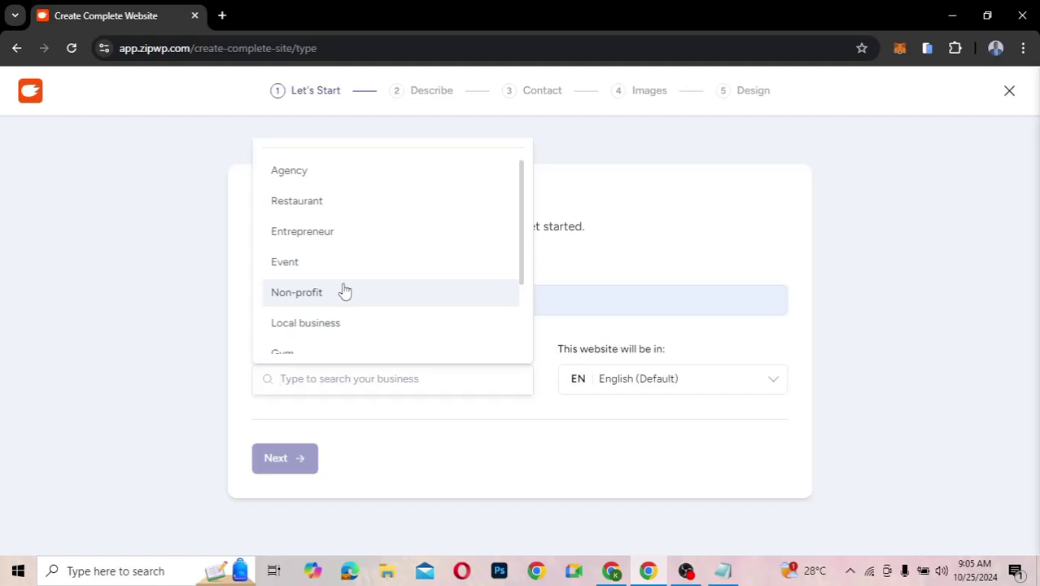
left_click(318, 186)
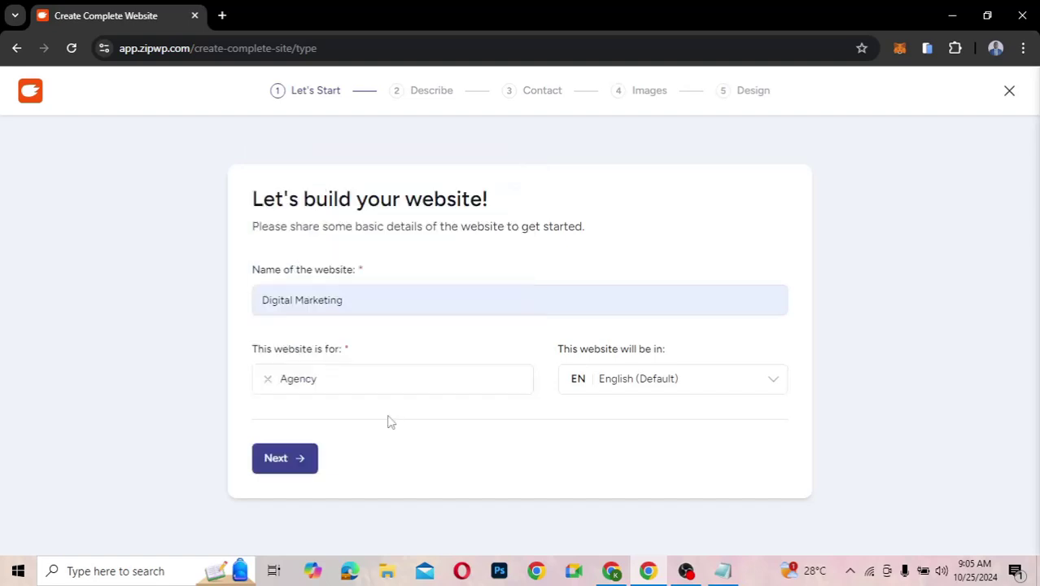
left_click(299, 459)
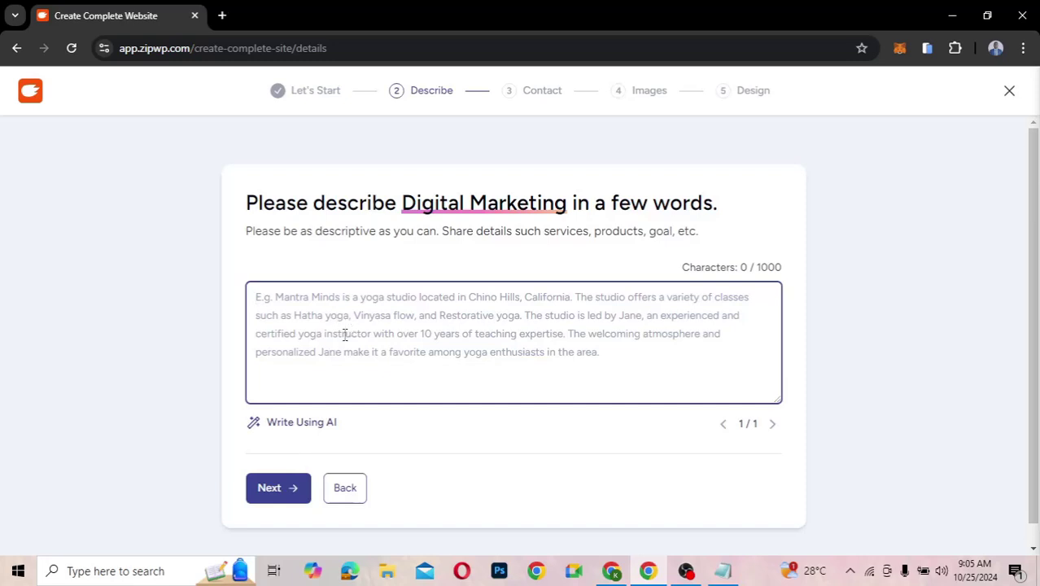
- Describe the business as a digital marketing and web design agency, then accept the AI-improved 617-character version
type("A")
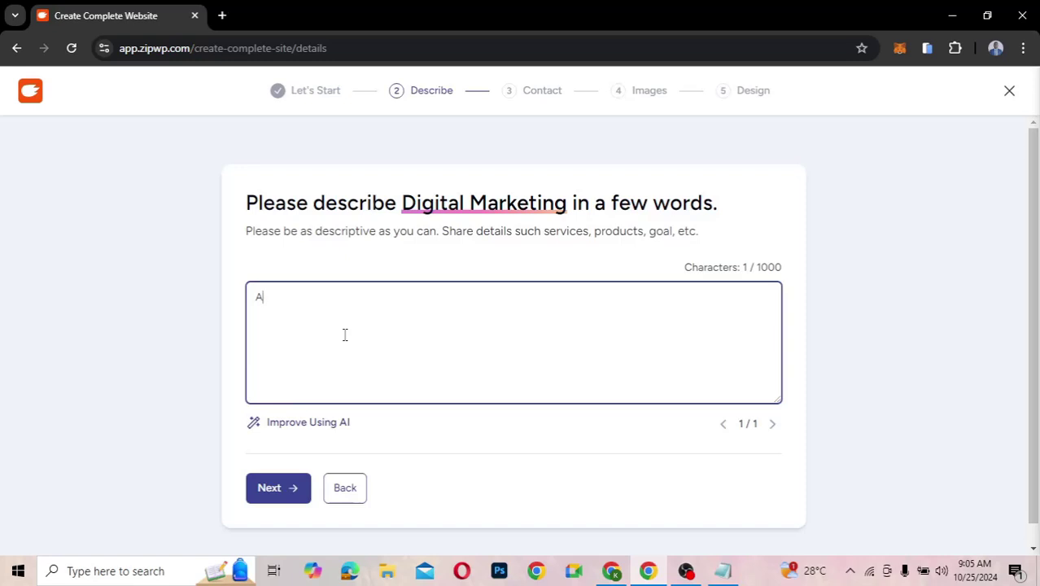
type(" digital marketing and web design agency focusing on building businesses online for small and medium businesses around the world")
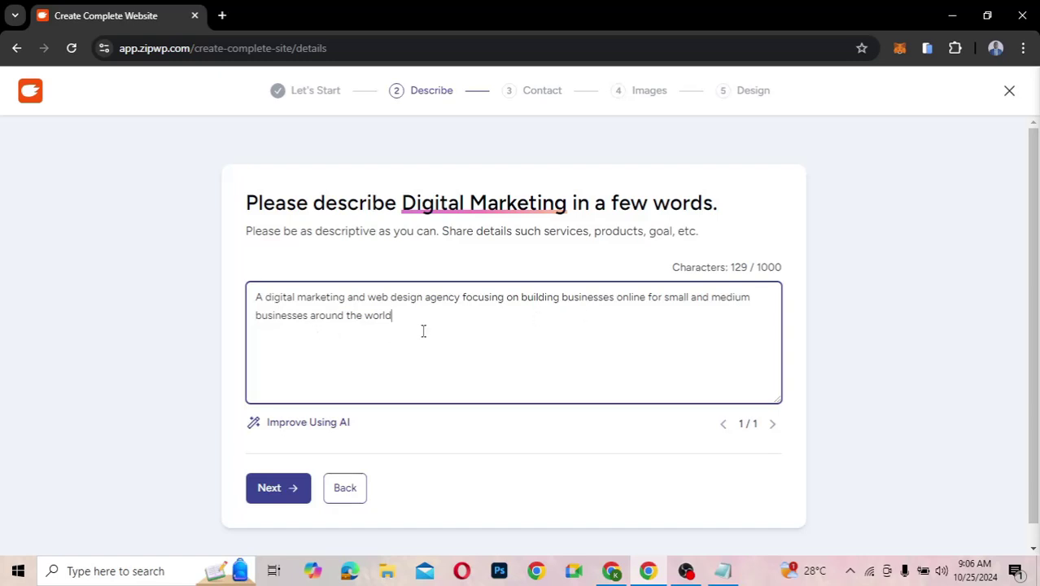
type(".")
left_click(265, 505)
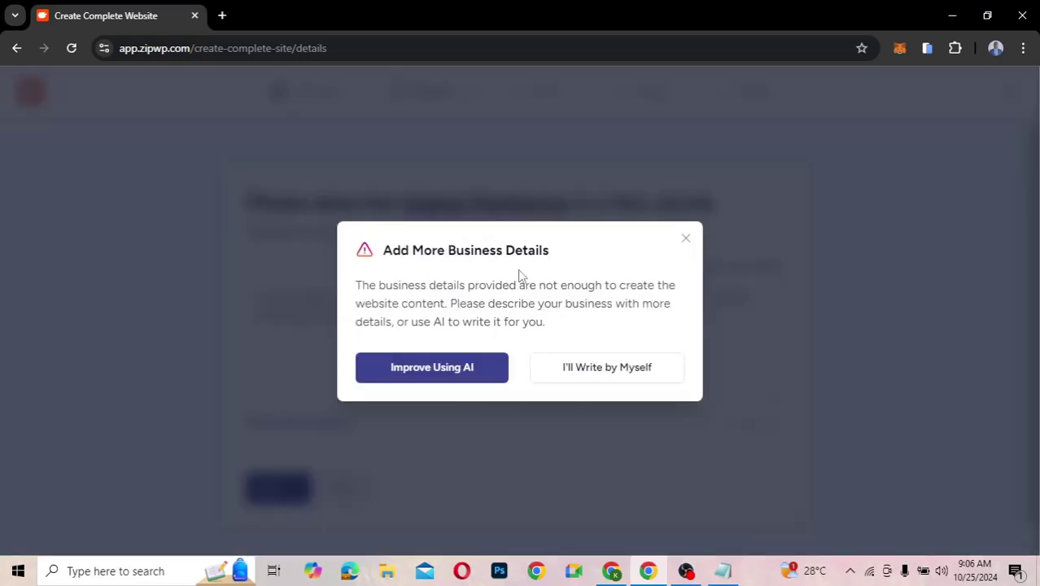
left_click(445, 366)
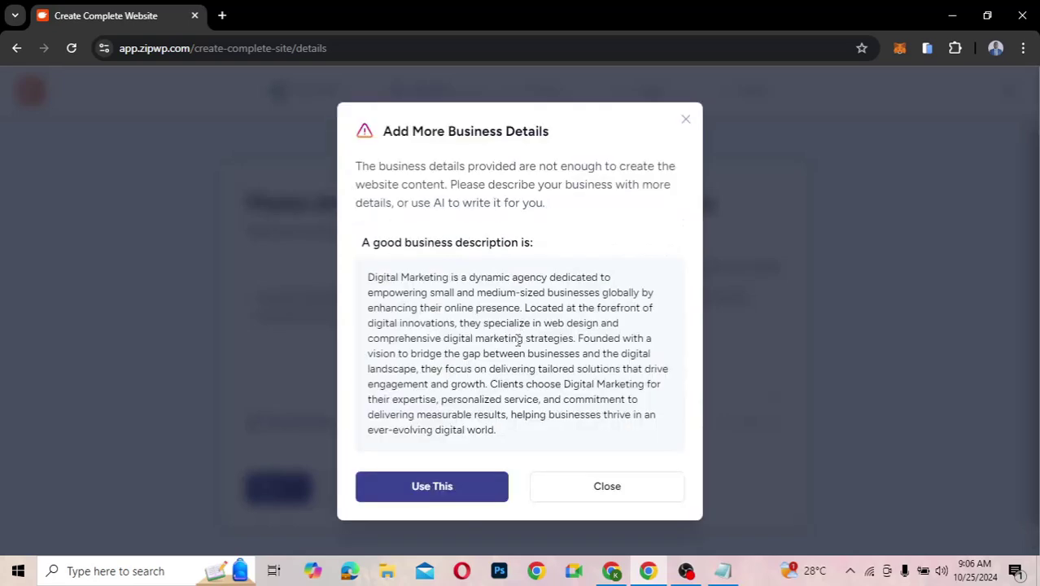
left_click(447, 488)
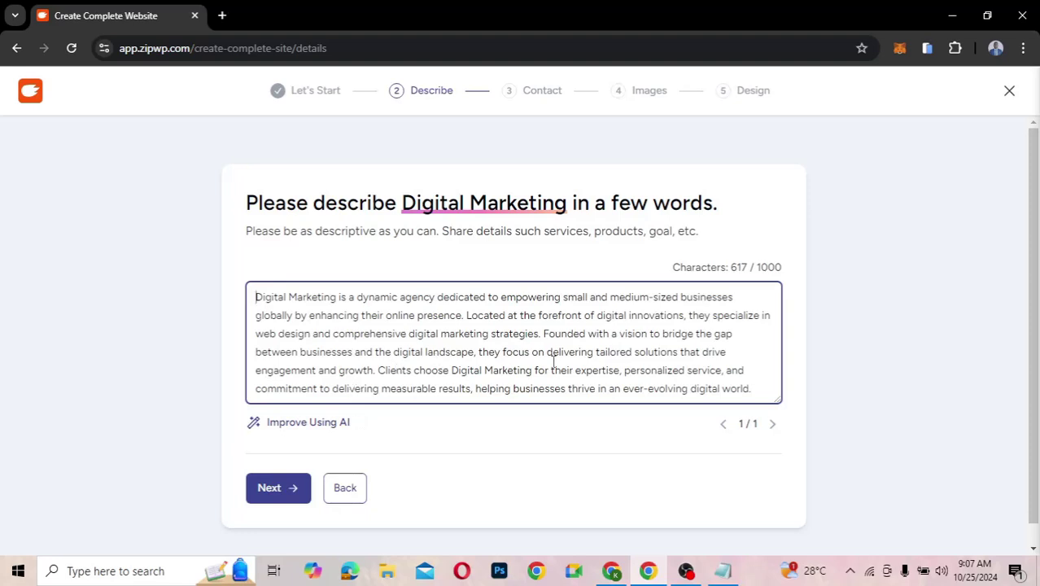
left_click(282, 492)
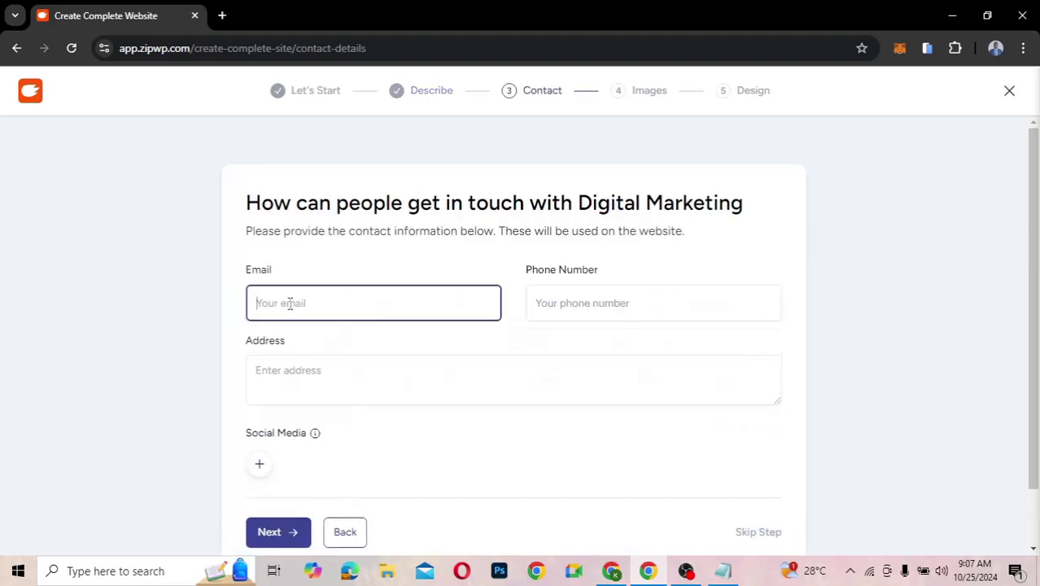
- Autofill the business email and phone number, clear the address field, and continue to Images
left_click(290, 303)
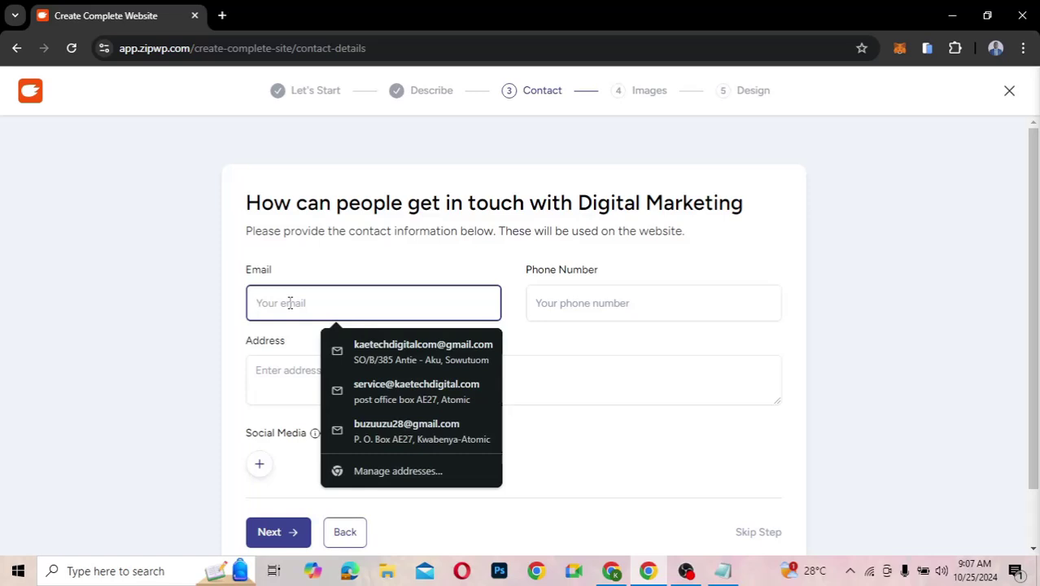
left_click(404, 399)
left_click(414, 378)
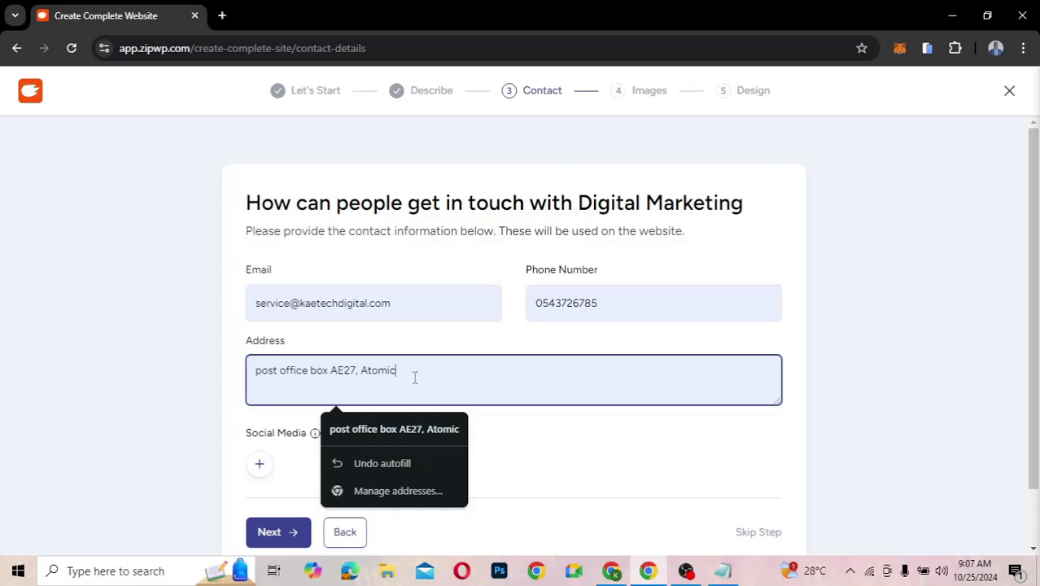
key("ctrl+a")
key("BackSpace")
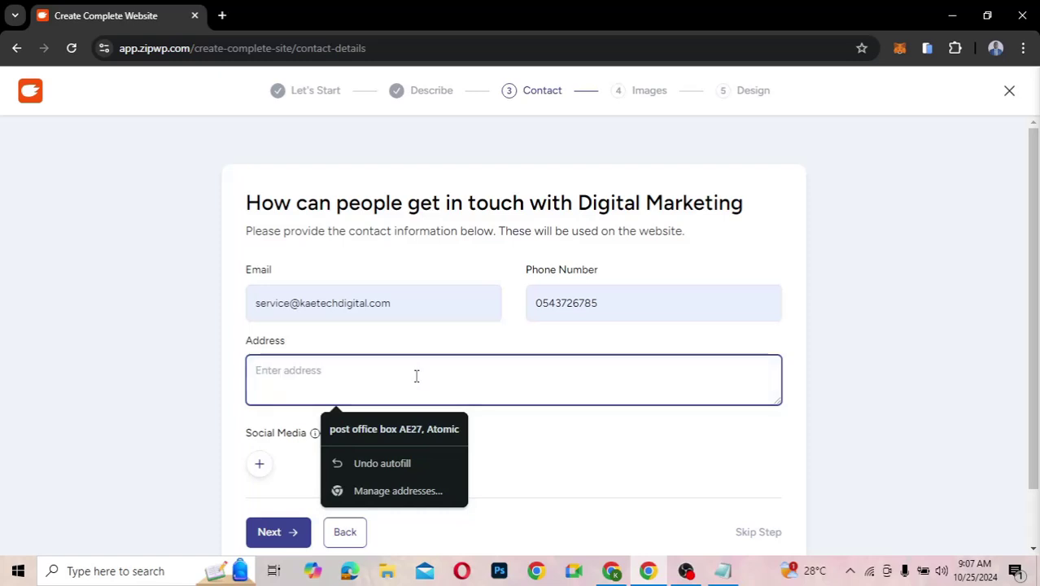
left_click(608, 337)
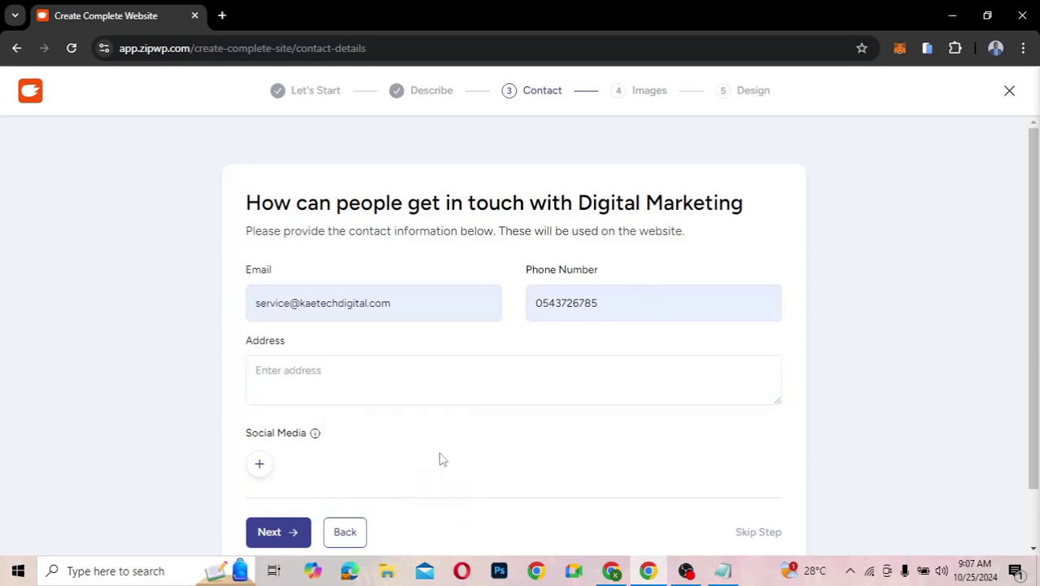
left_click(271, 532)
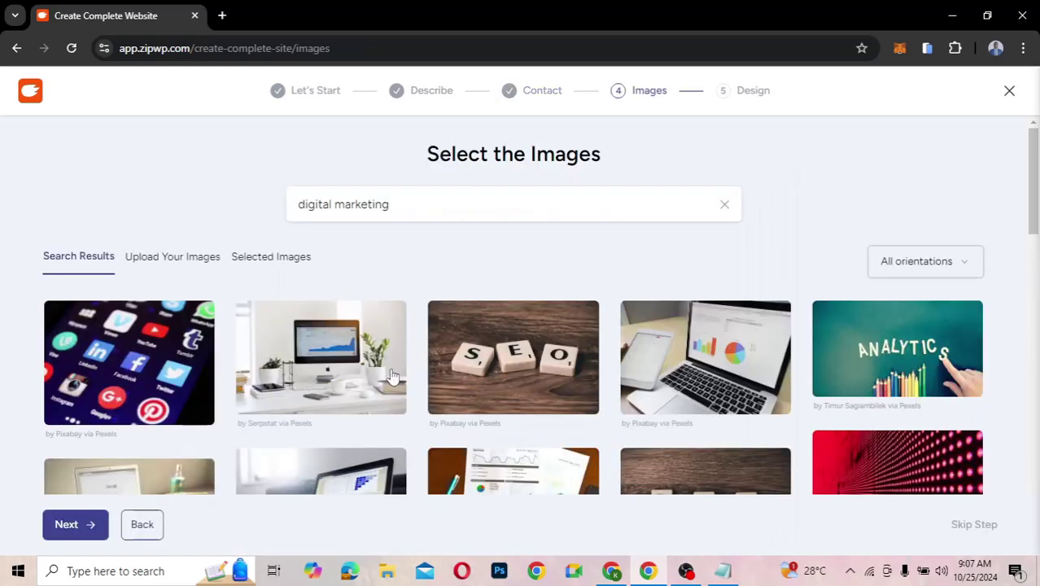
- Select seven digital marketing stock images, including the laptop, SEO tiles, pie chart and Analytics pencils
scroll(530, 460, "down", 3)
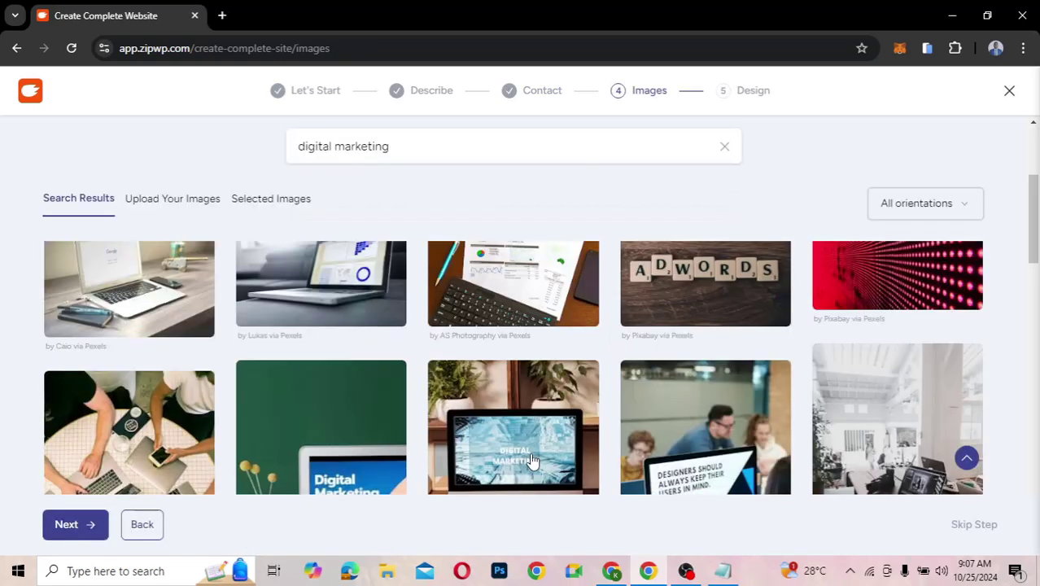
scroll(531, 460, "down", 2)
scroll(530, 460, "down", 1)
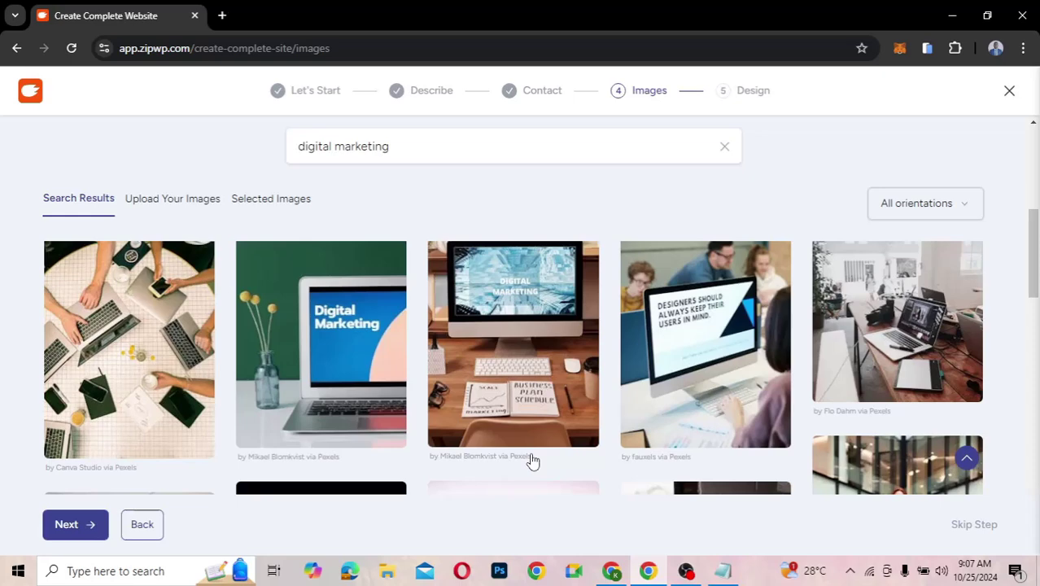
scroll(531, 460, "down", 3)
scroll(530, 461, "up", 4)
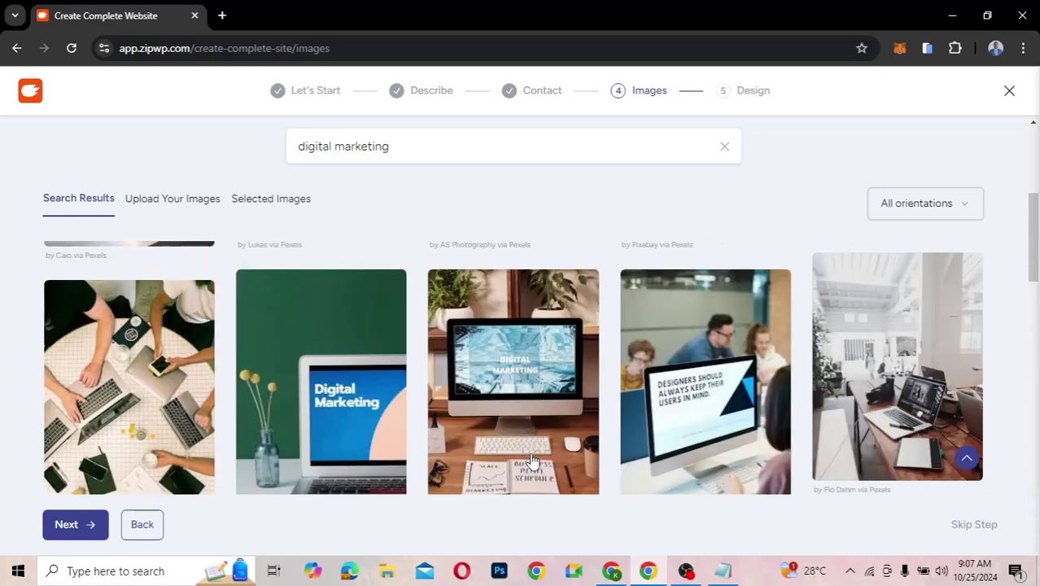
scroll(531, 460, "up", 3)
scroll(531, 461, "down", 3)
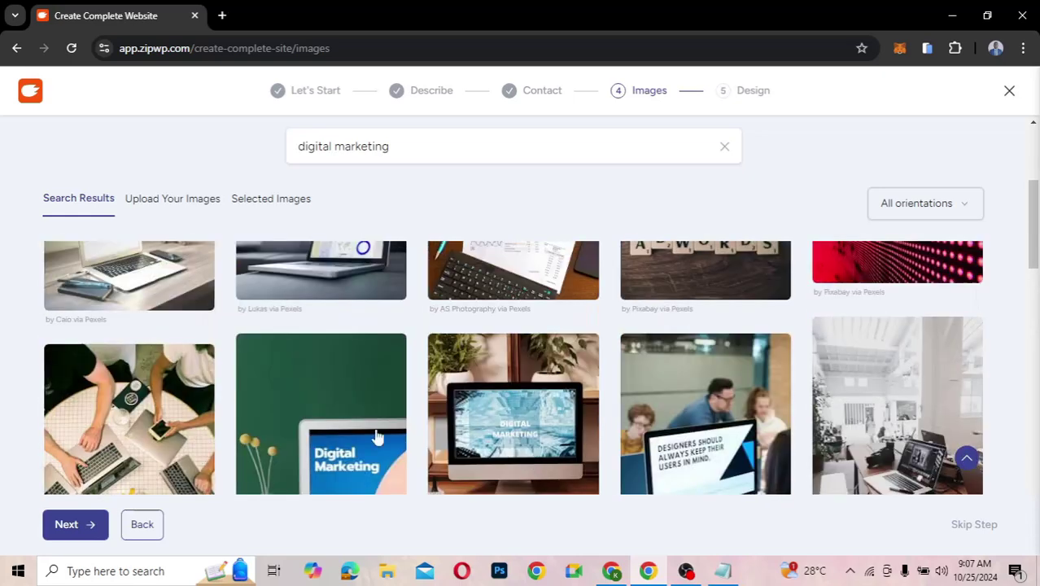
left_click(333, 424)
scroll(517, 400, "up", 3)
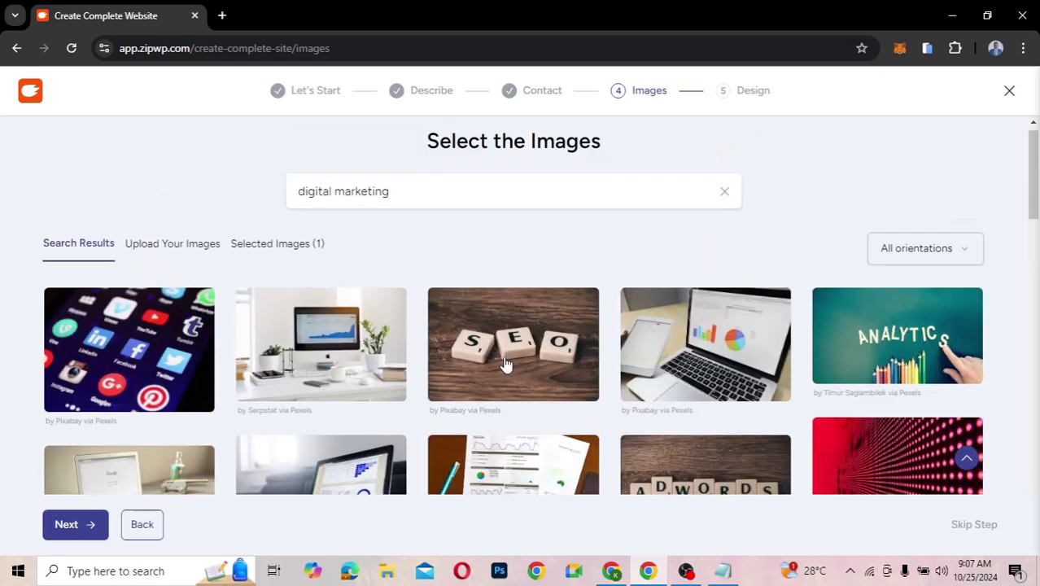
left_click(517, 398)
left_click(721, 361)
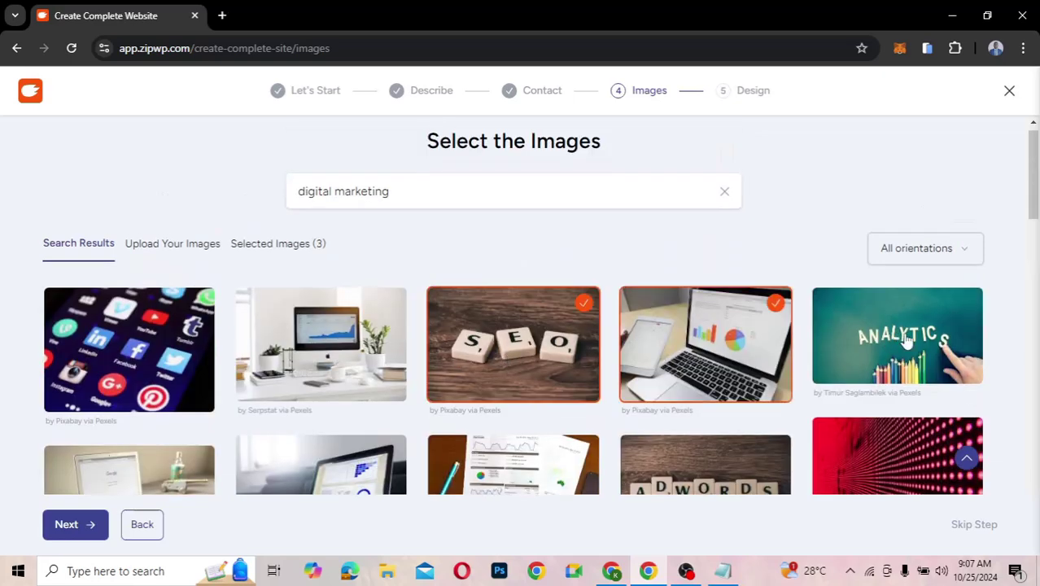
left_click(902, 336)
left_click(395, 351)
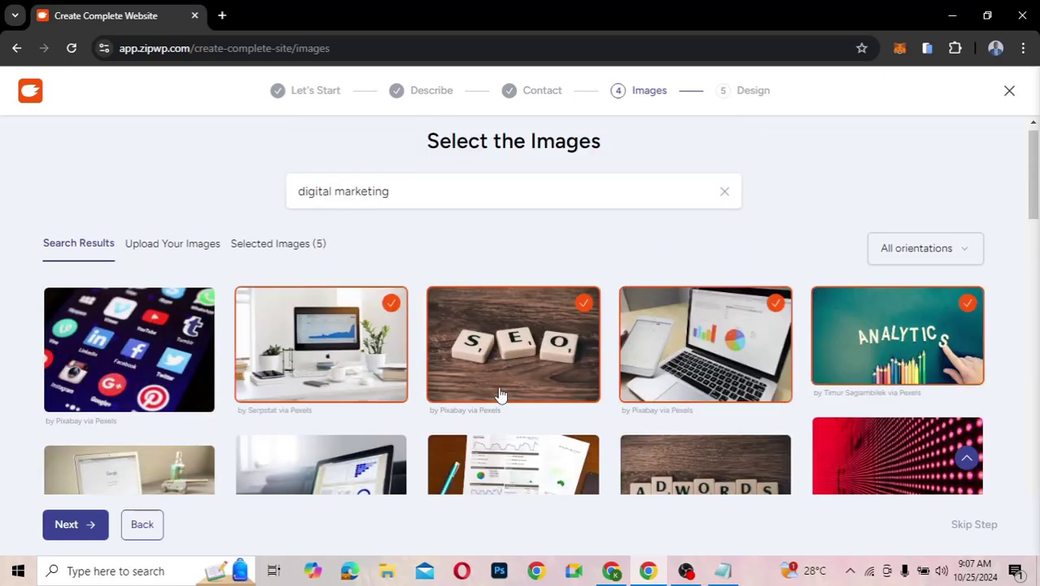
scroll(500, 395, "down", 3)
left_click(325, 318)
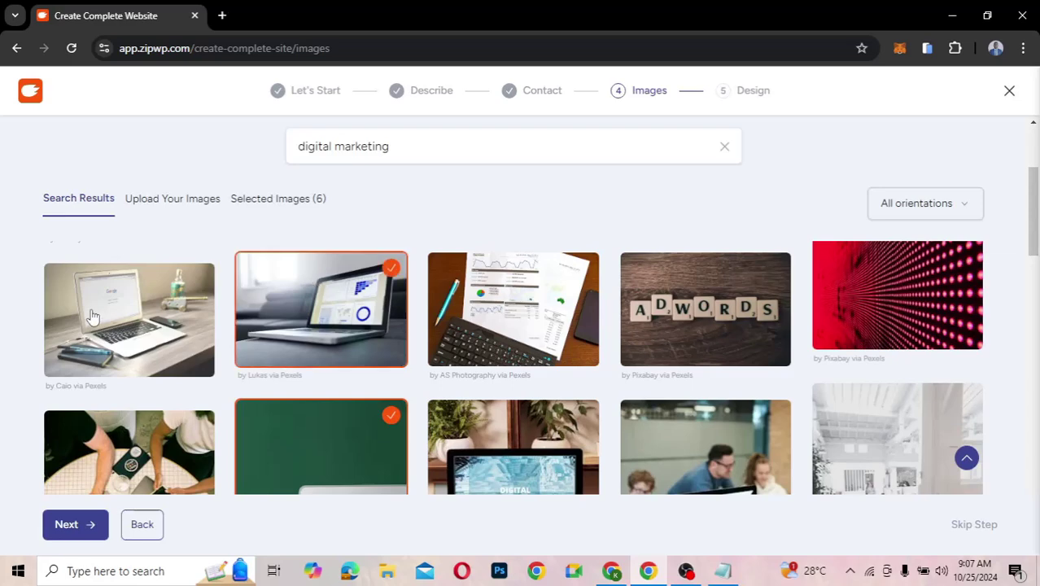
left_click(199, 337)
- Add seven more images (ADWORDS, DIGITAL MARKETING, SOCIAL MEDIA, laptops) for 14 total and continue
scroll(389, 388, "down", 2)
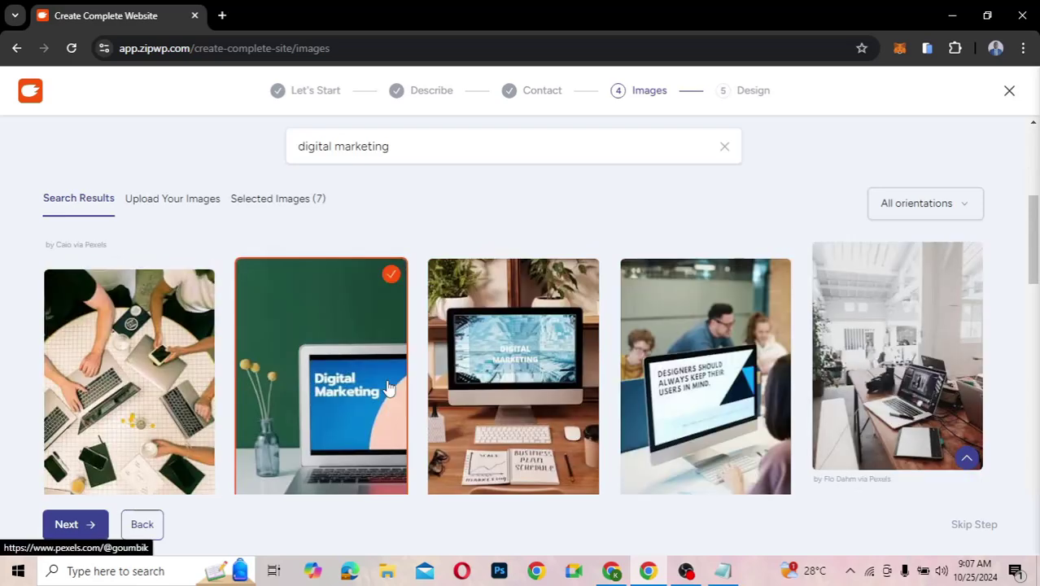
scroll(713, 270, "up", 1)
left_click(715, 270)
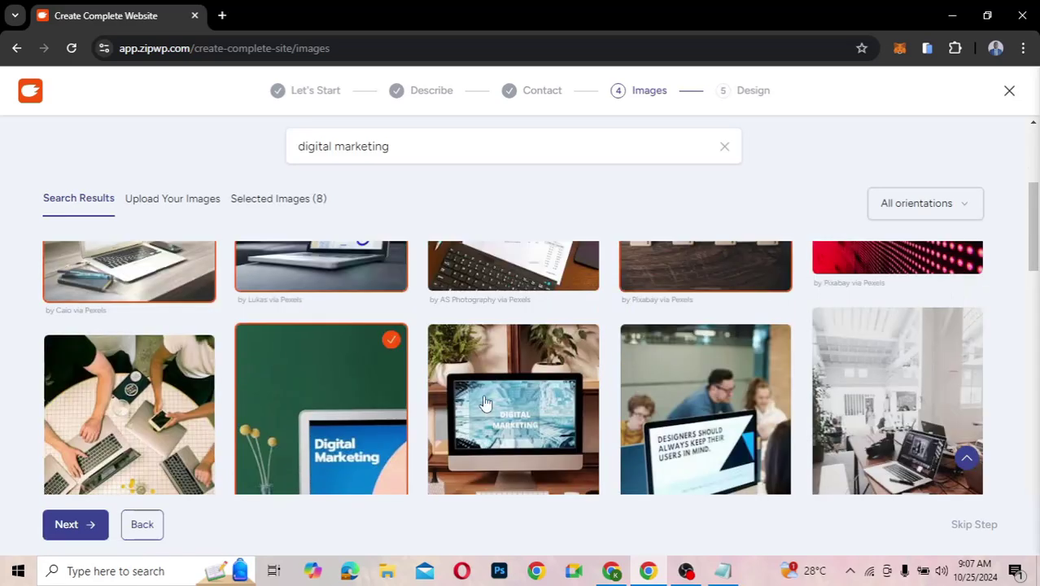
scroll(484, 402, "down", 5)
left_click(689, 276)
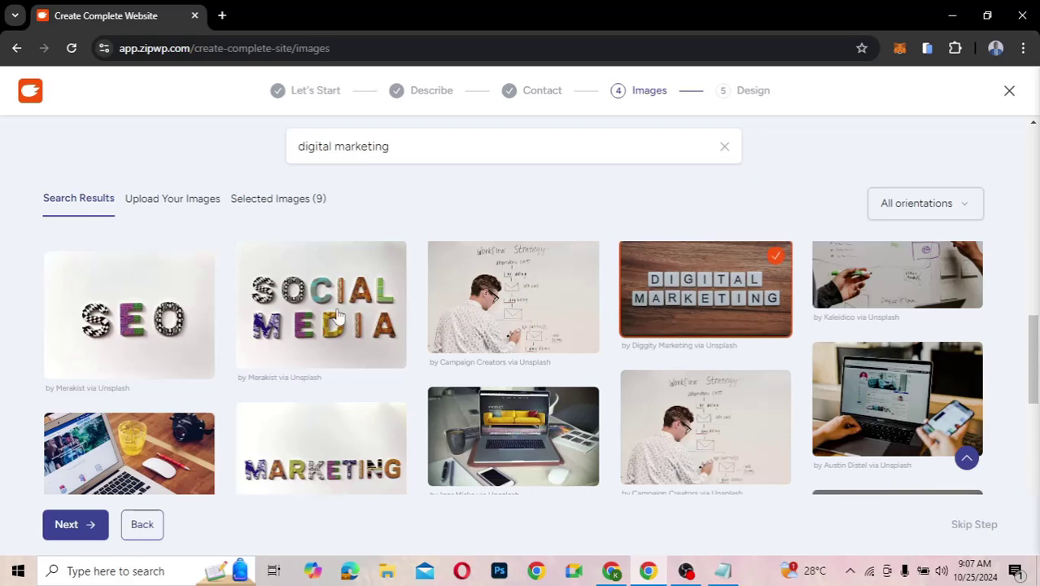
left_click(338, 316)
left_click(152, 317)
scroll(152, 319, "down", 1)
left_click(499, 351)
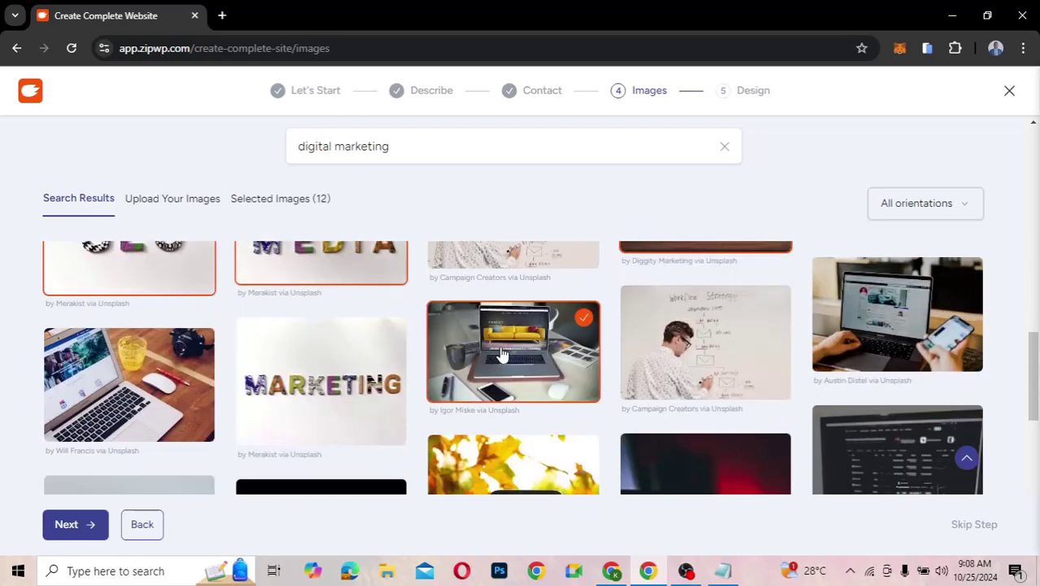
left_click(187, 367)
scroll(303, 387, "down", 1)
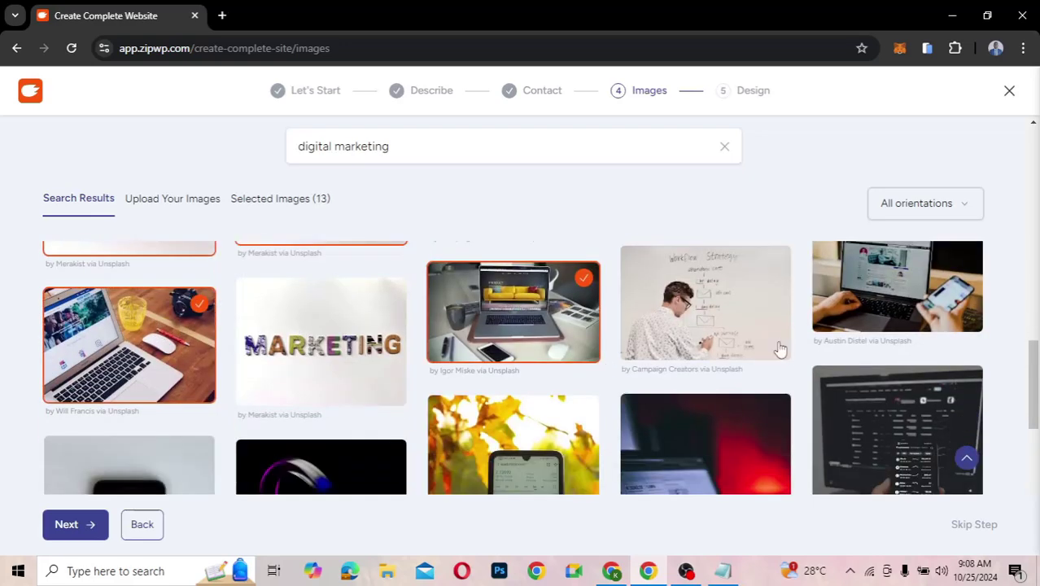
left_click(872, 326)
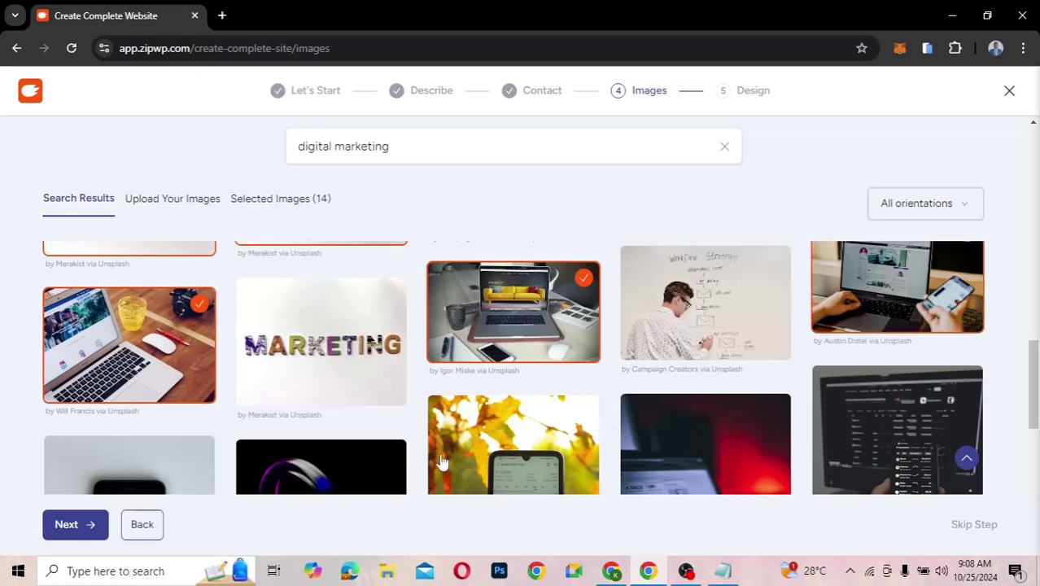
left_click(81, 527)
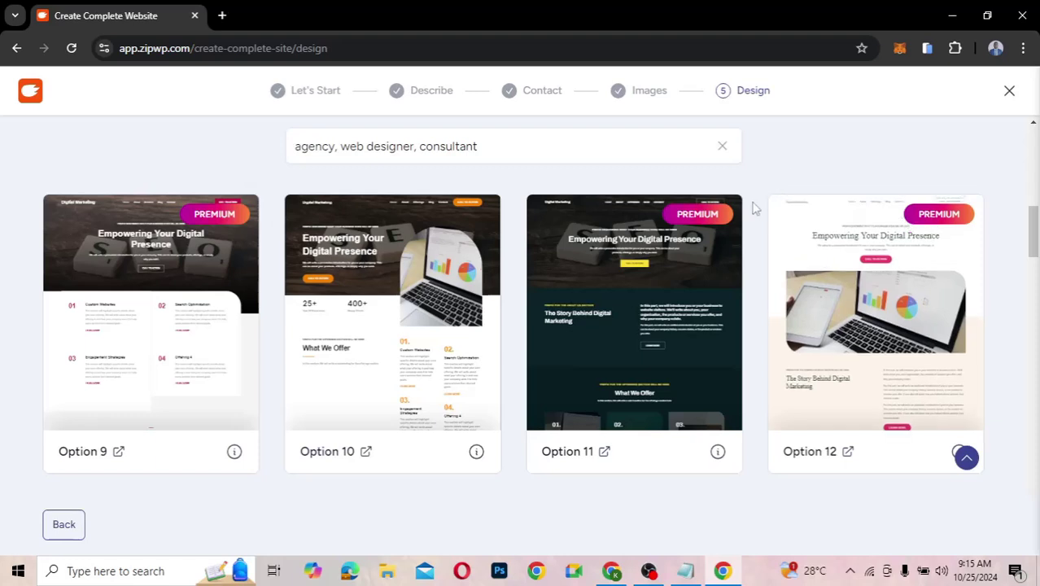
- Browse the design templates and pick Option 11 for customization
scroll(752, 209, "up", 3)
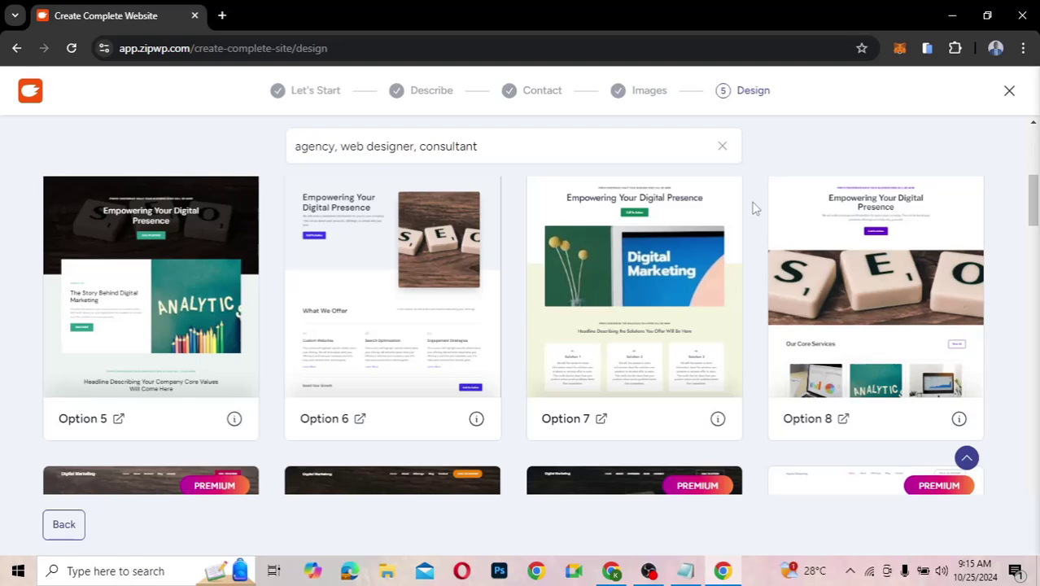
scroll(752, 208, "down", 3)
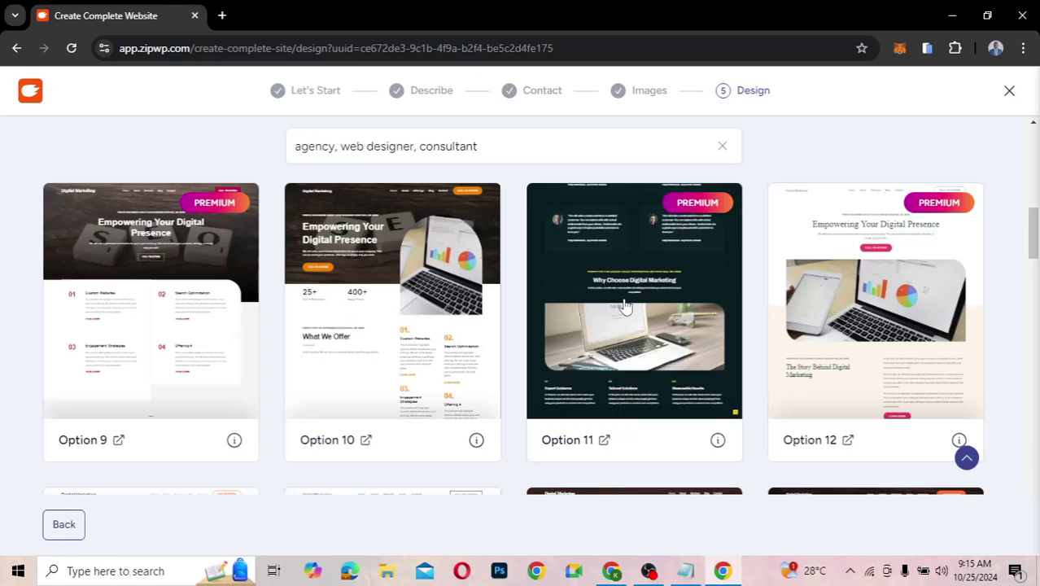
left_click(629, 301)
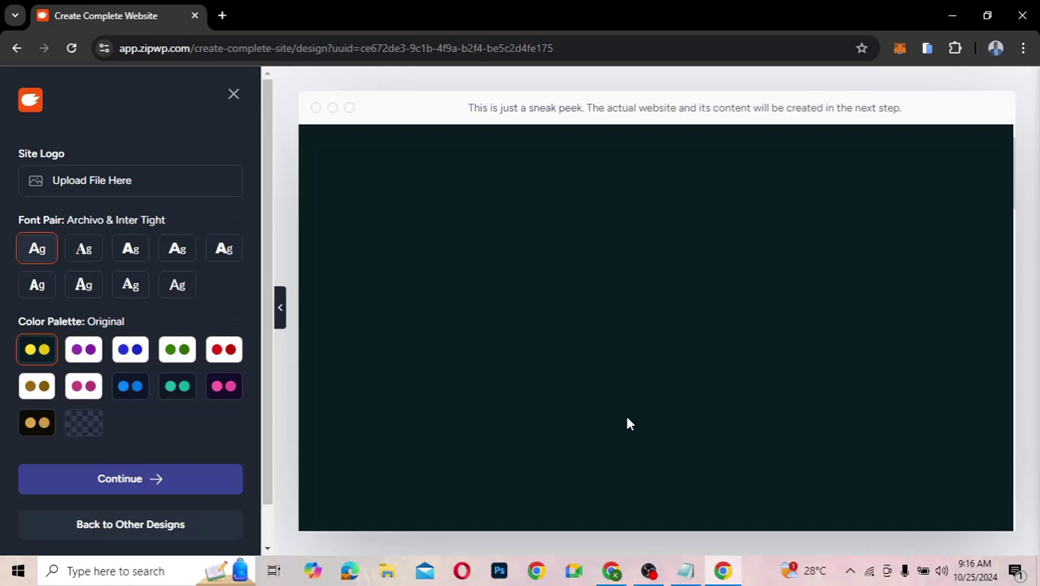
- Try the red palette, then apply the pink-and-purple Style 9 palette and review the preview
left_click(218, 354)
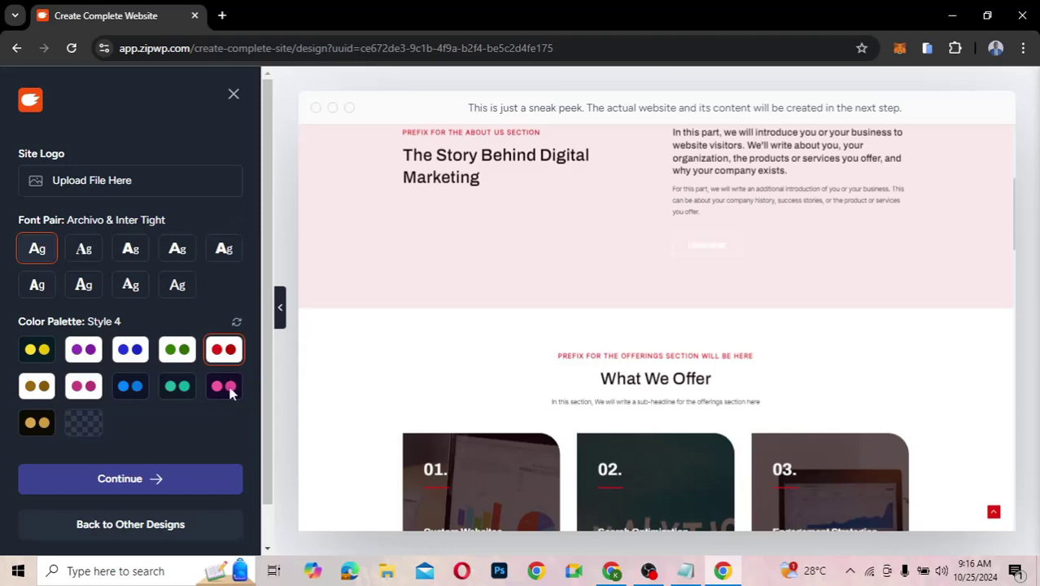
left_click(229, 389)
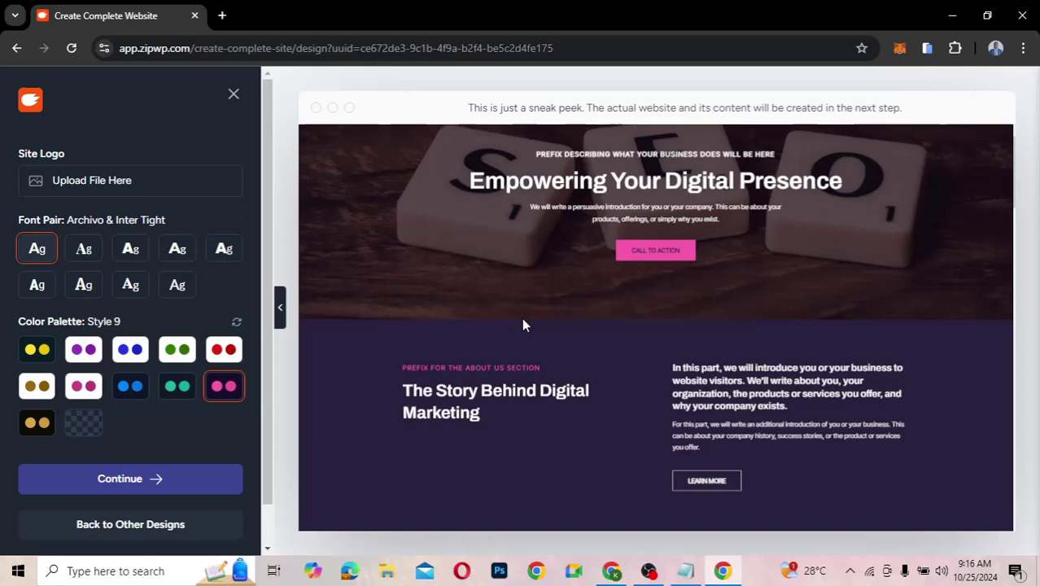
scroll(523, 325, "down", 5)
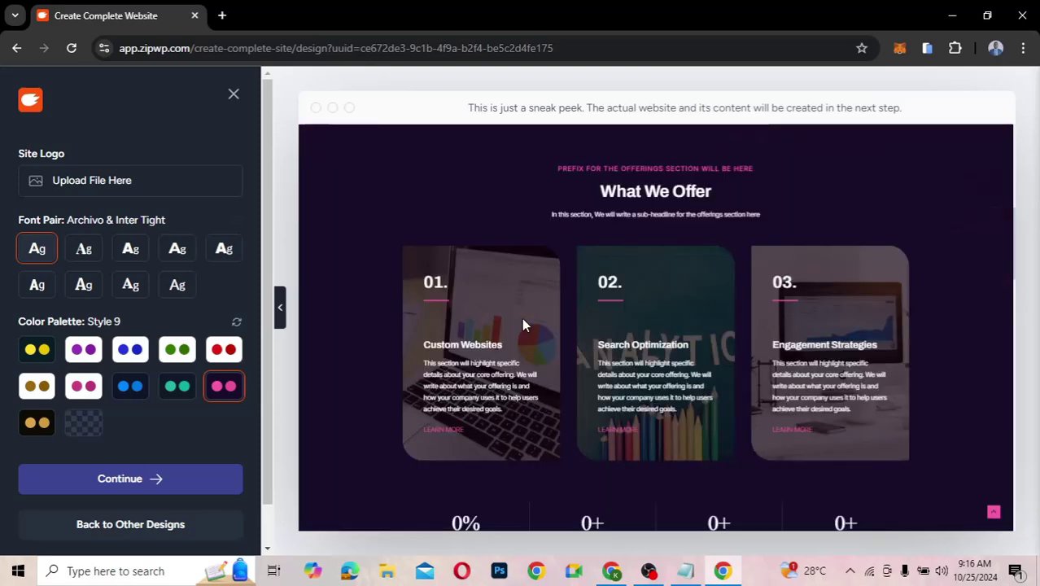
scroll(523, 324, "down", 5)
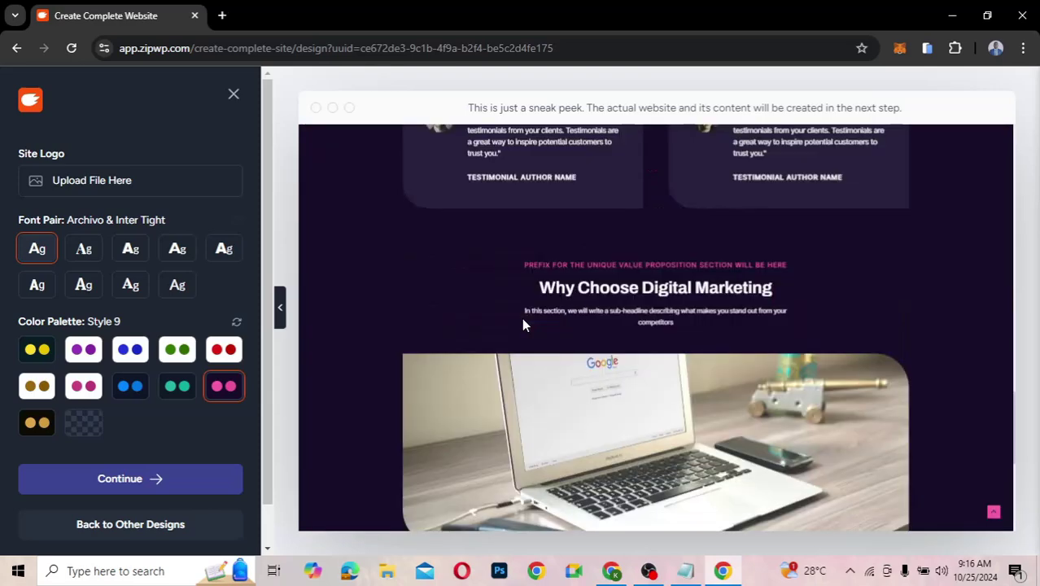
scroll(523, 324, "down", 5)
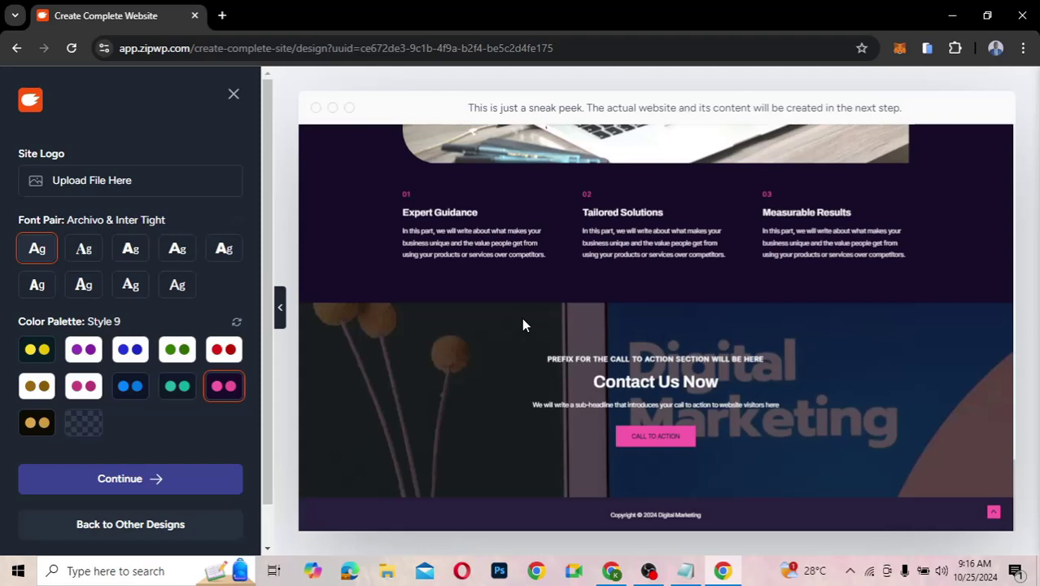
scroll(523, 325, "up", 15)
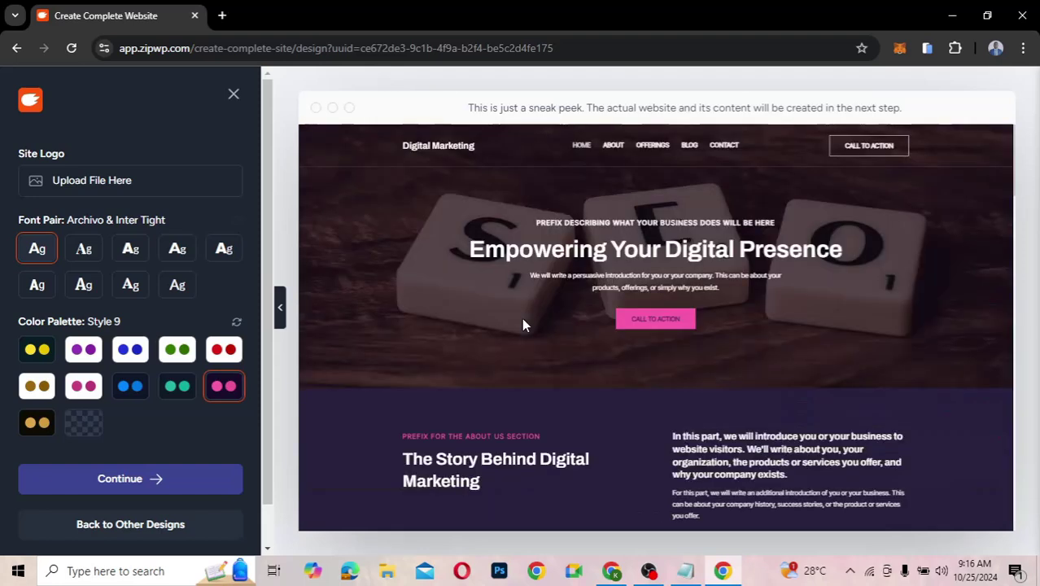
- Compare the gold palette, then return to the pink-and-purple Style 9 palette
left_click(37, 425)
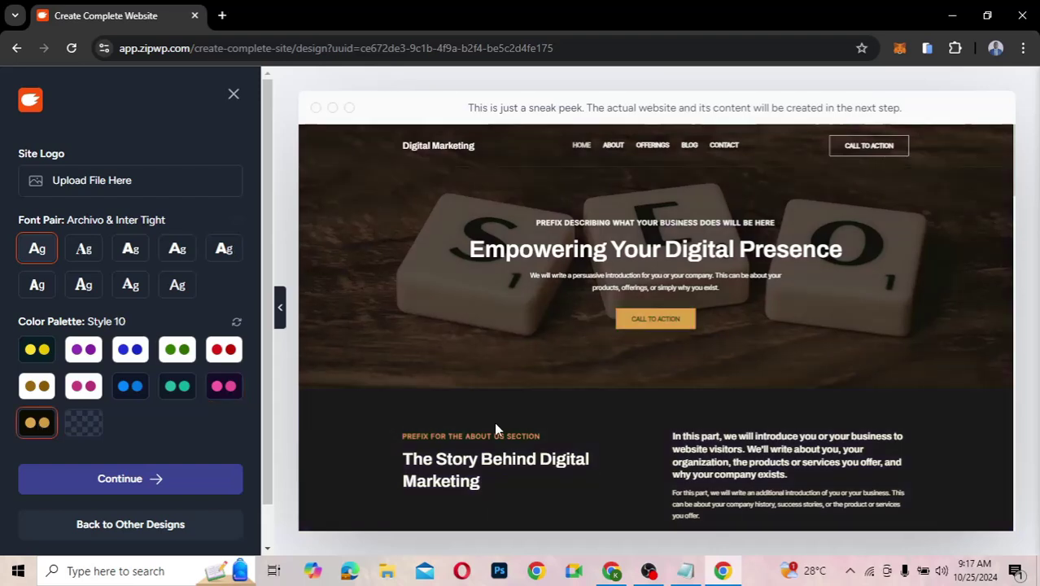
scroll(495, 429, "down", 5)
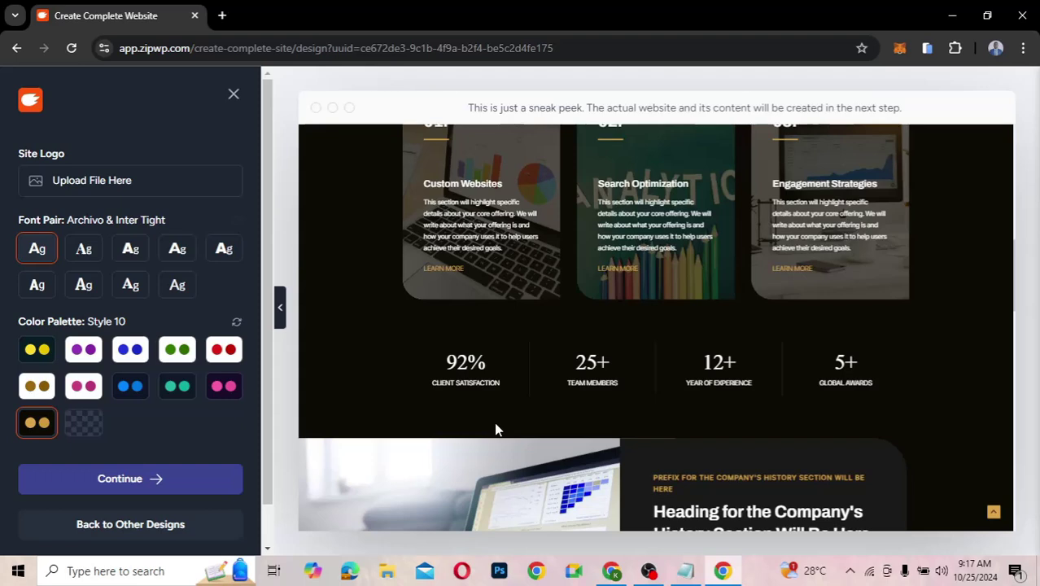
scroll(496, 429, "down", 5)
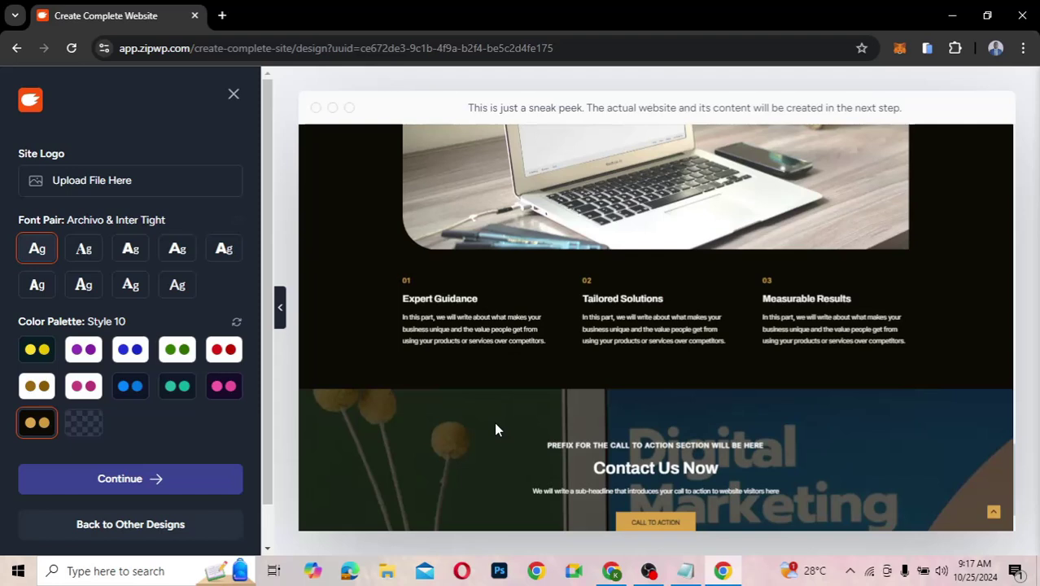
scroll(495, 428, "up", 15)
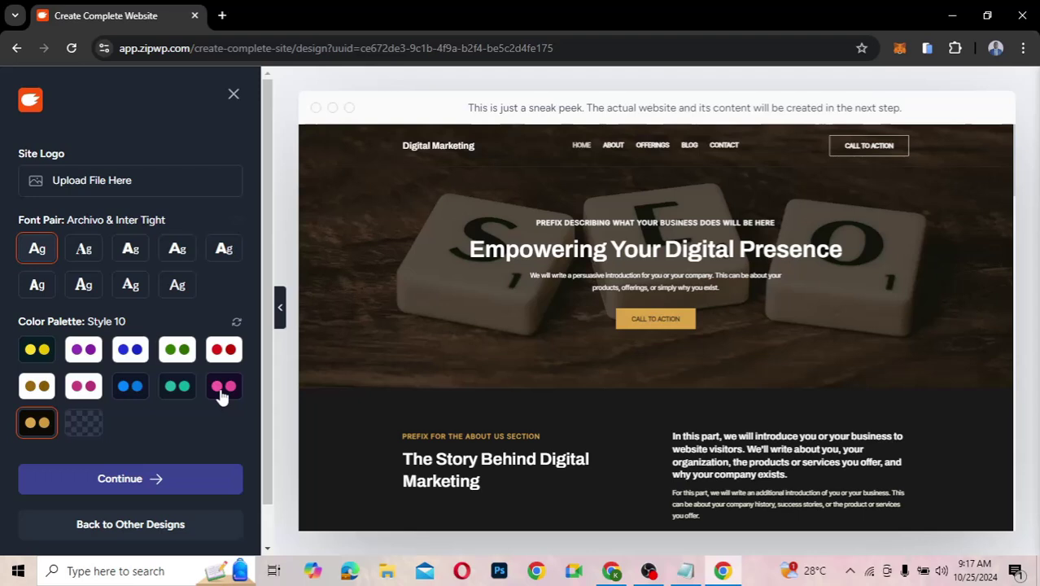
left_click(223, 389)
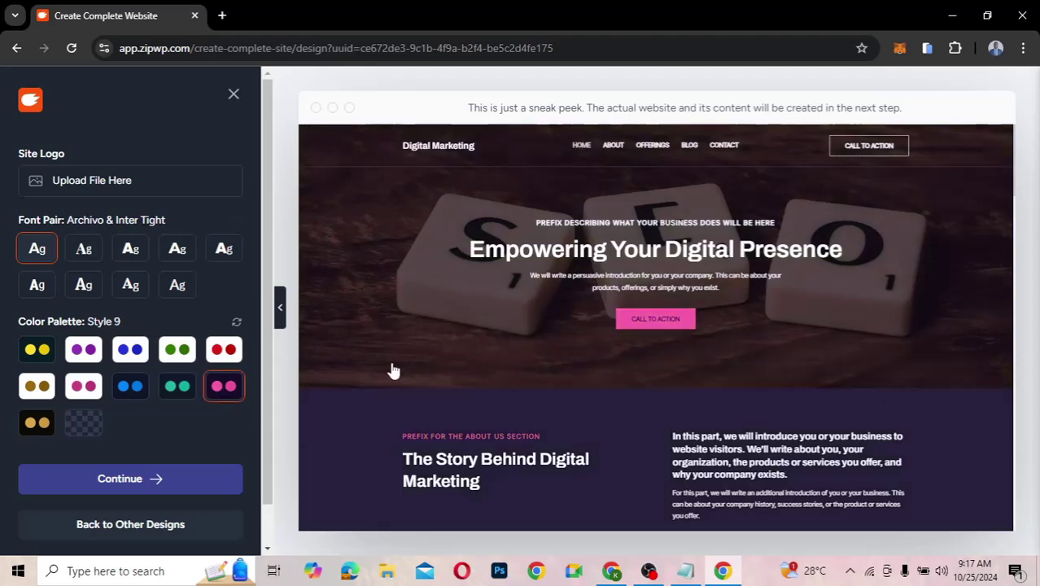
scroll(566, 381, "down", 5)
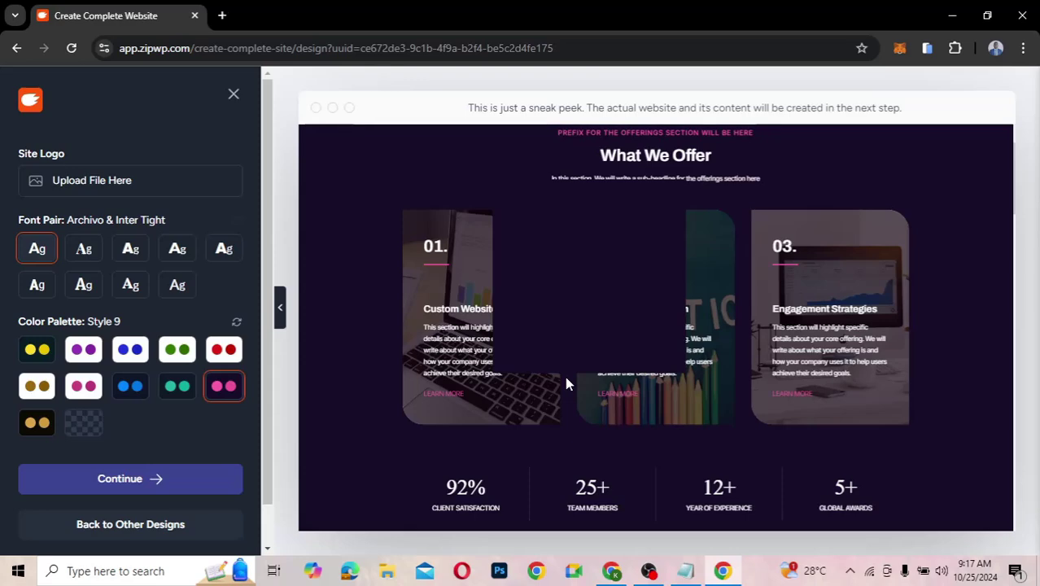
scroll(565, 376, "up", 2)
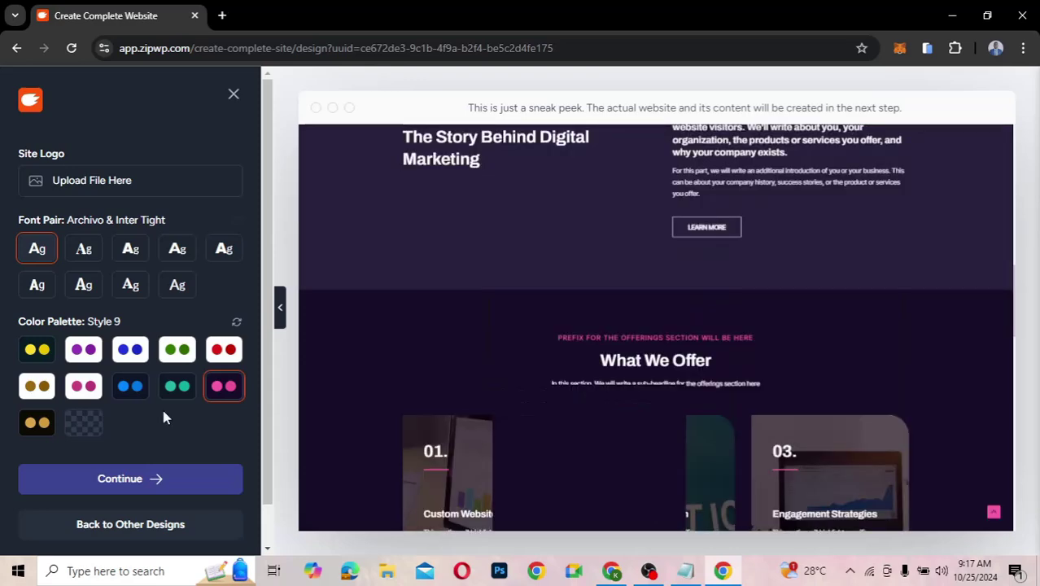
- Accept the design and features and start building the Digital Marketing website
left_click(149, 480)
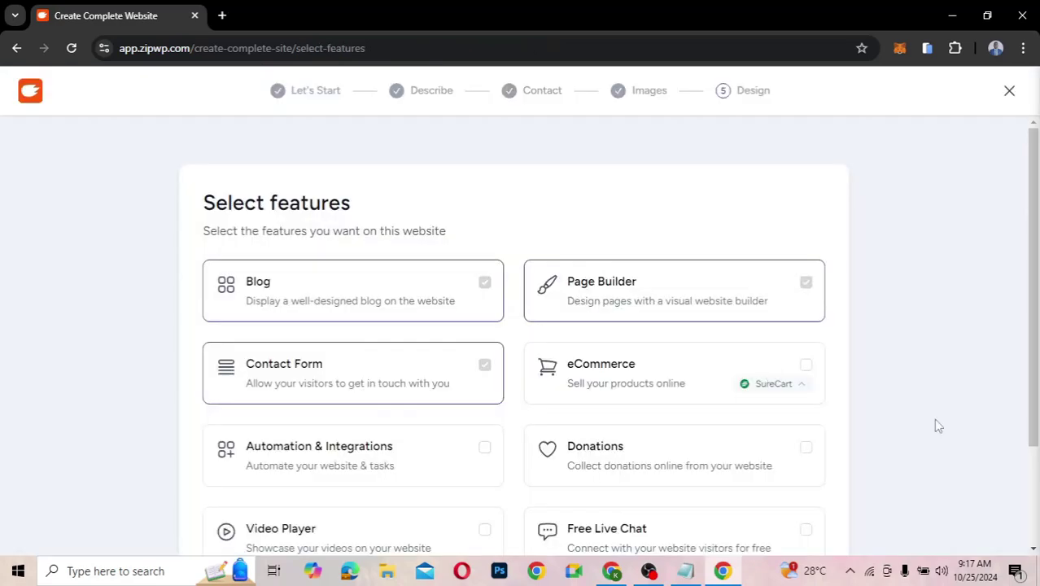
scroll(934, 419, "down", 2)
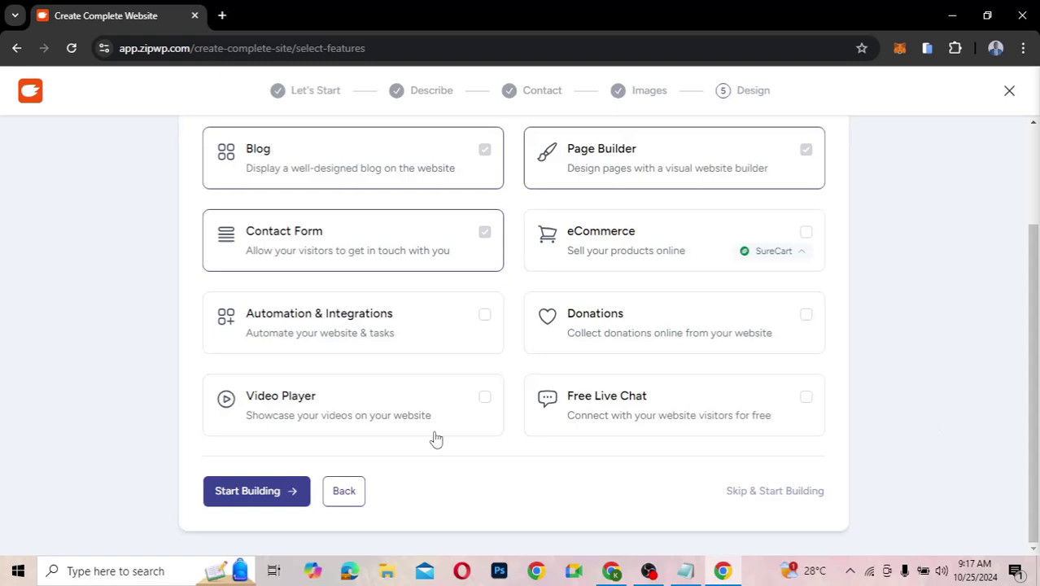
left_click(275, 485)
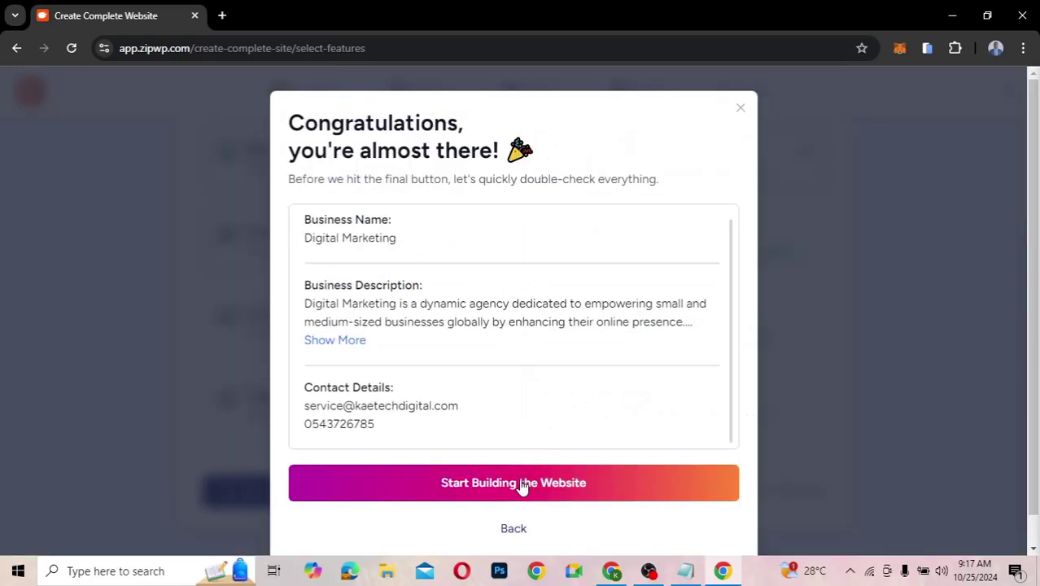
left_click(520, 482)
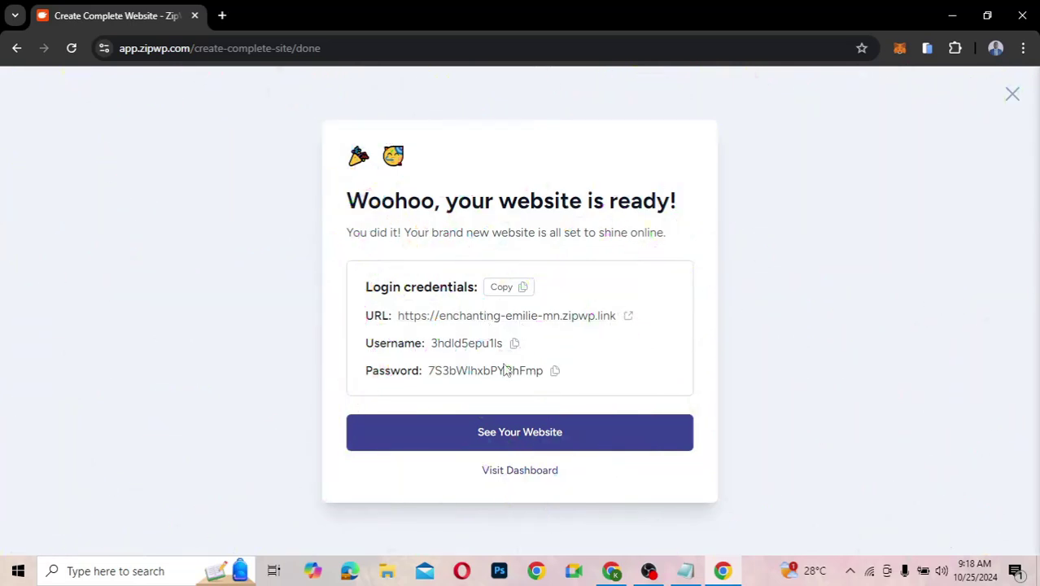
- Open the new site's URL in a new tab and copy its login credentials
left_click(495, 317)
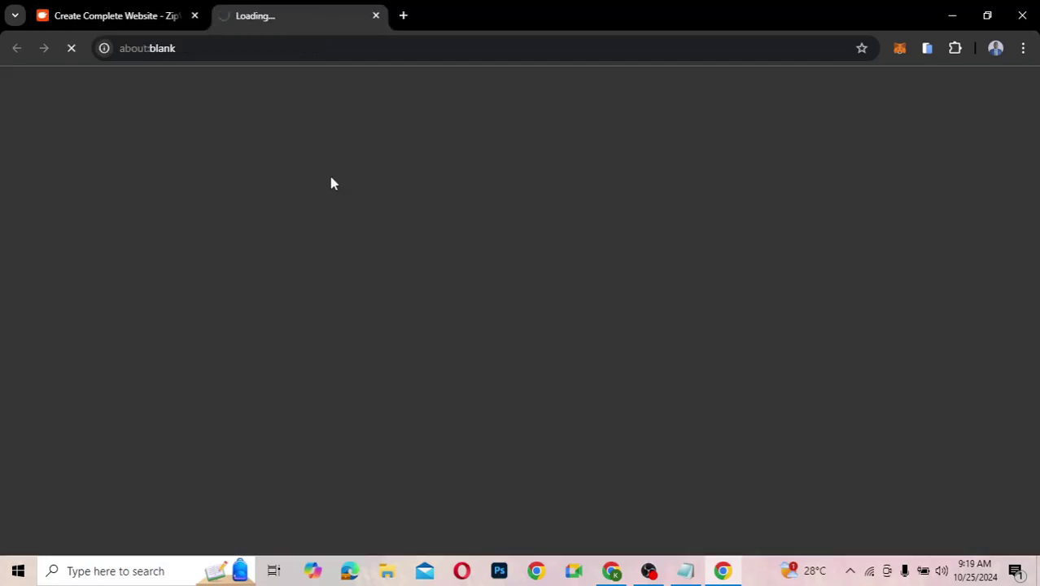
left_click(95, 14)
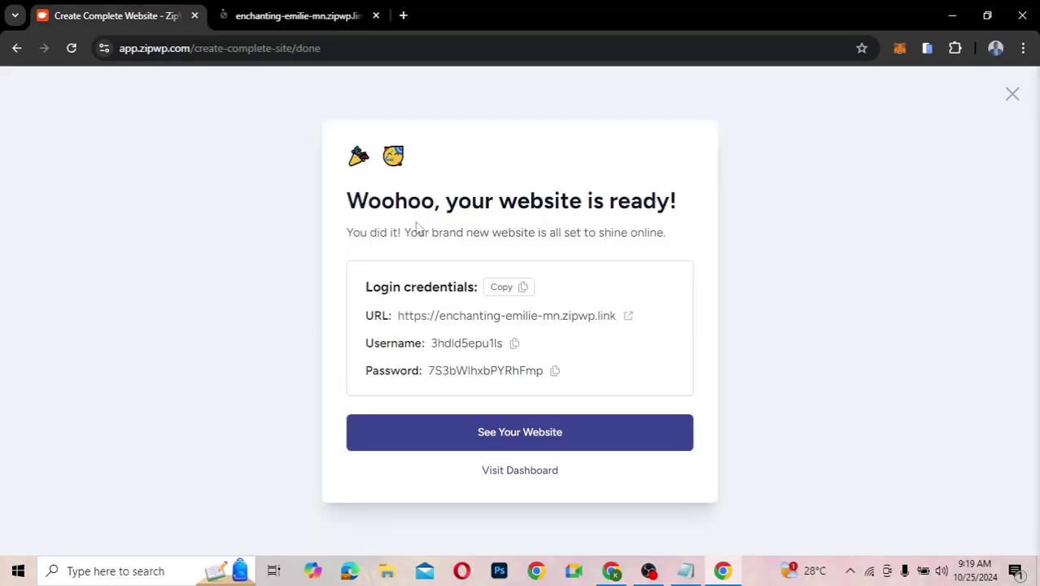
left_click(507, 291)
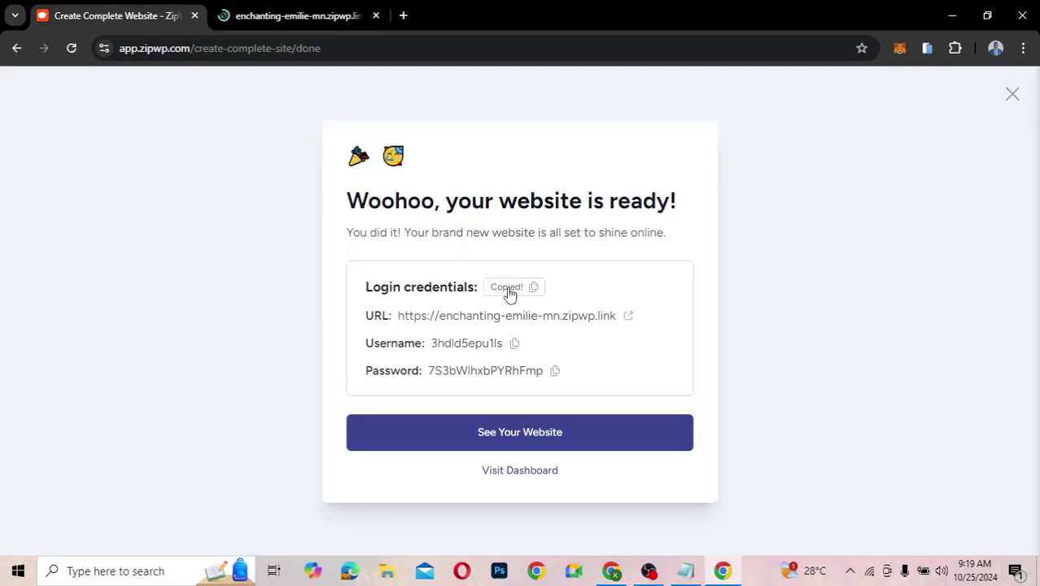
- Paste the credentials into Notepad below the earlier ones, then go to the new site's tab
left_click(685, 570)
key("Return")
key("Return")
key("Return")
key("Return")
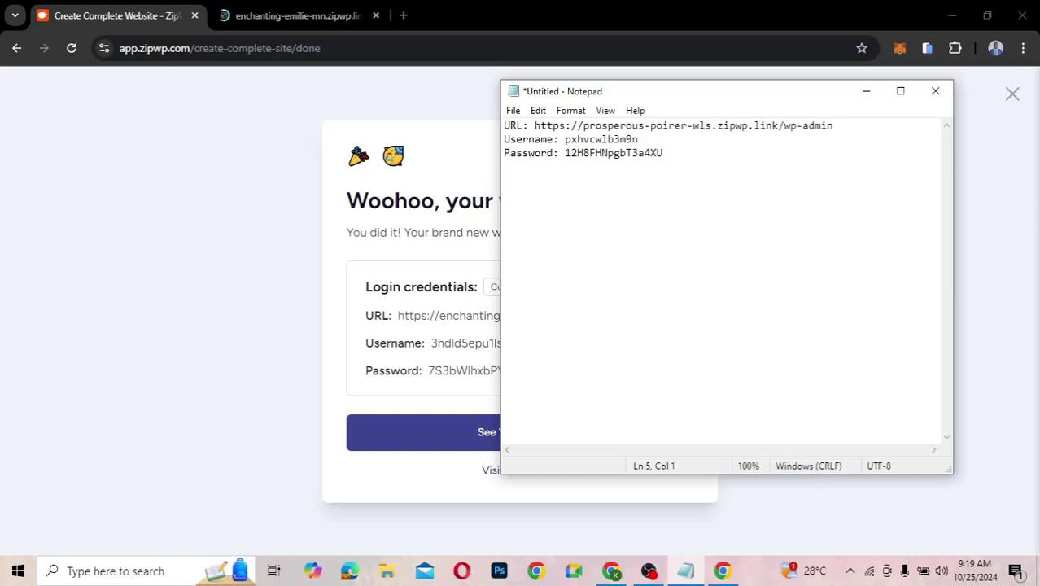
key("ctrl+v")
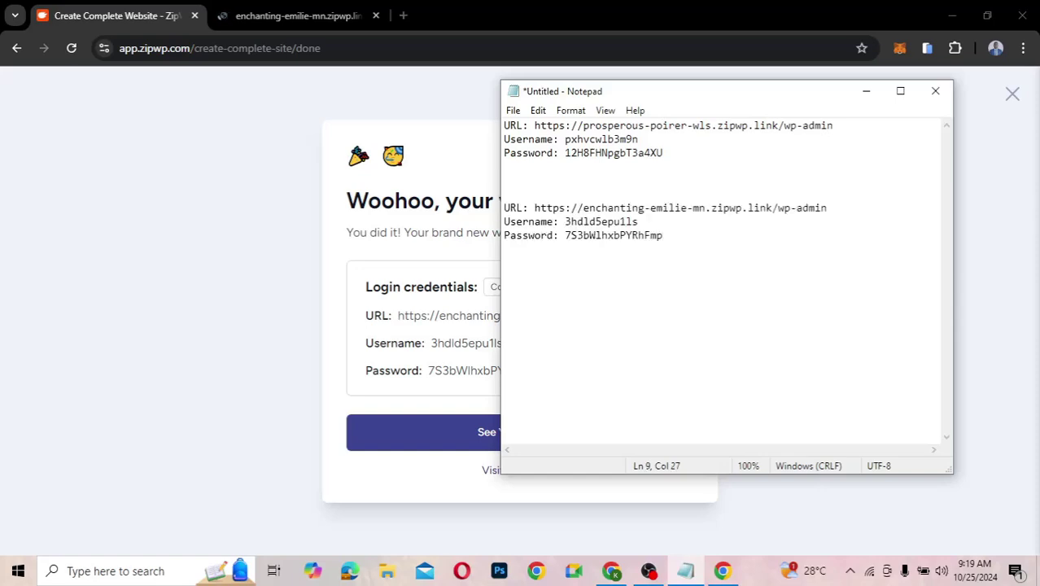
left_click(321, 14)
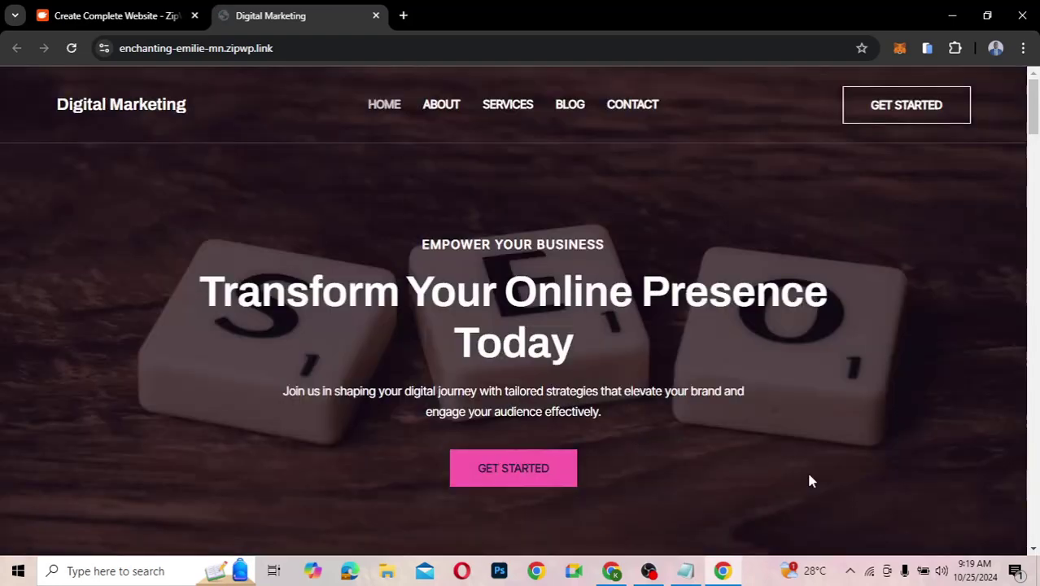
- Preview the homepage's service cards, testimonials, call-to-action and footer, then return to the top
scroll(809, 480, "down", 4)
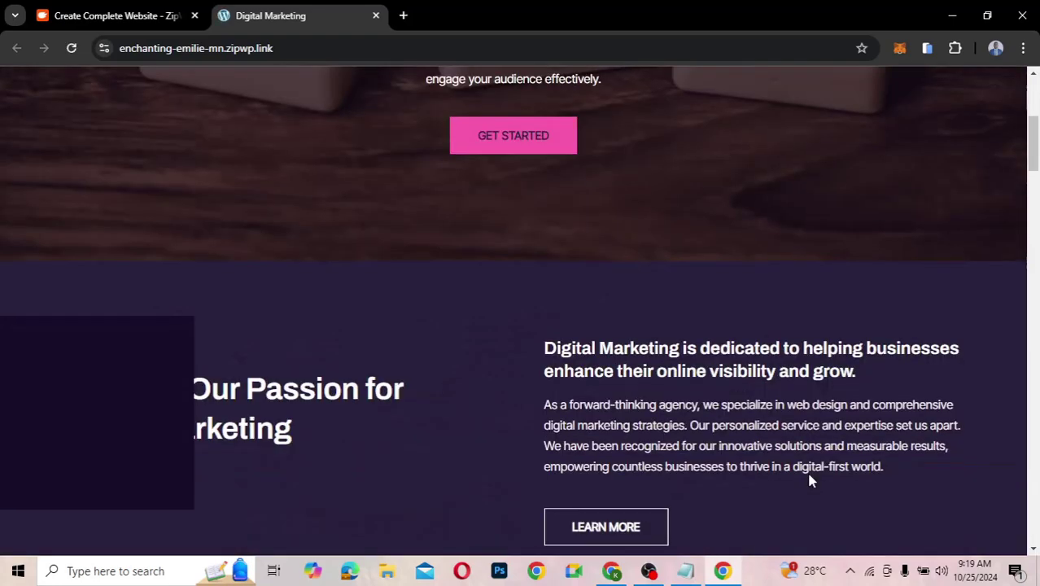
scroll(809, 480, "down", 4)
scroll(808, 480, "down", 3)
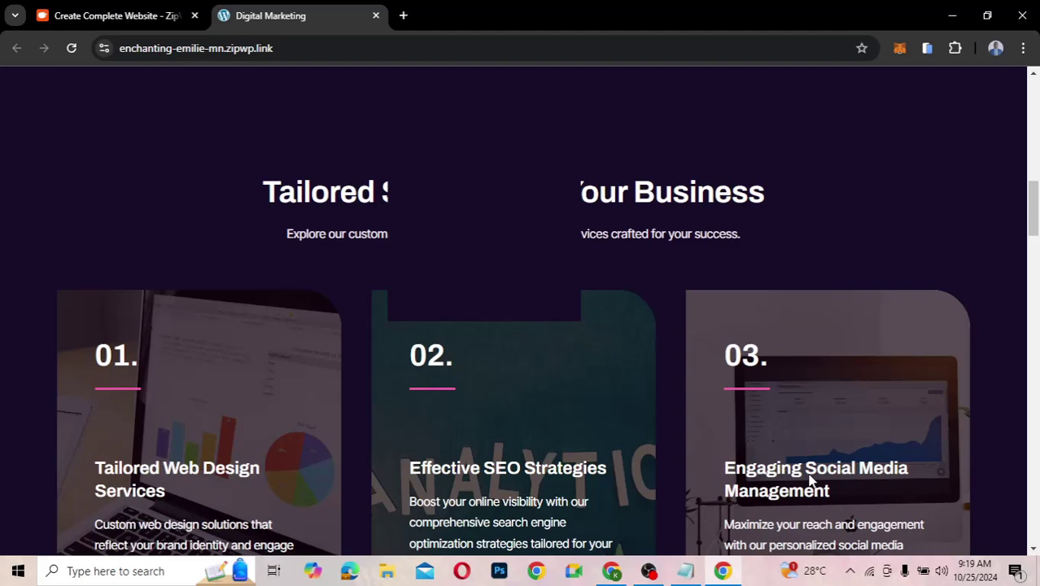
scroll(808, 480, "up", 4)
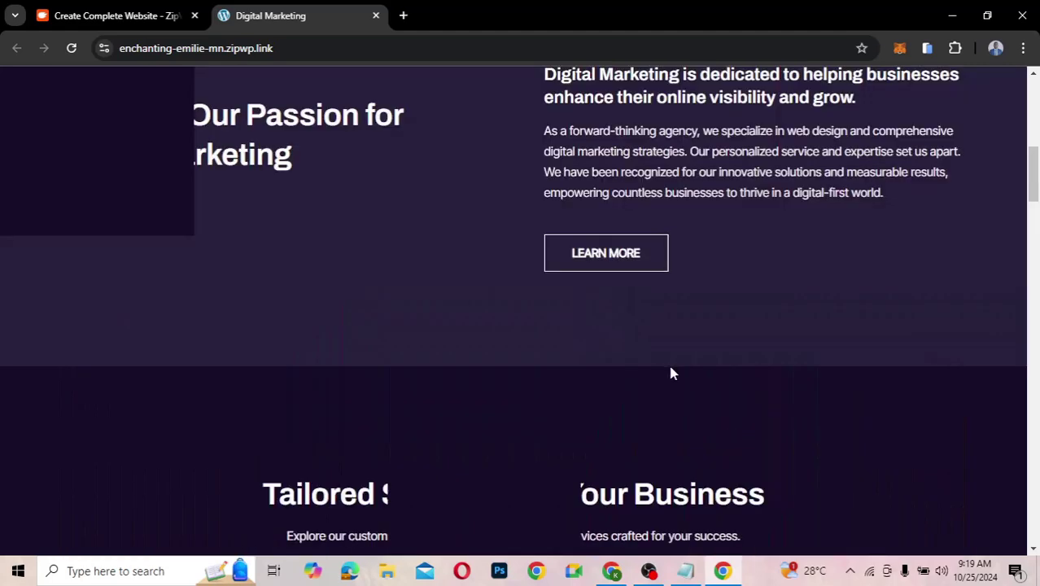
scroll(671, 372, "up", 5)
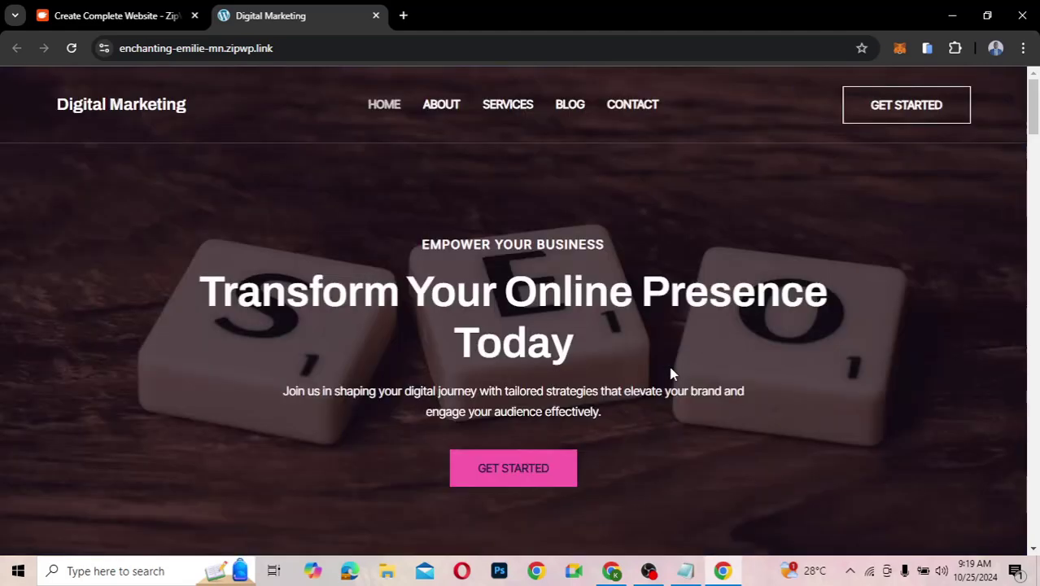
scroll(670, 373, "down", 8)
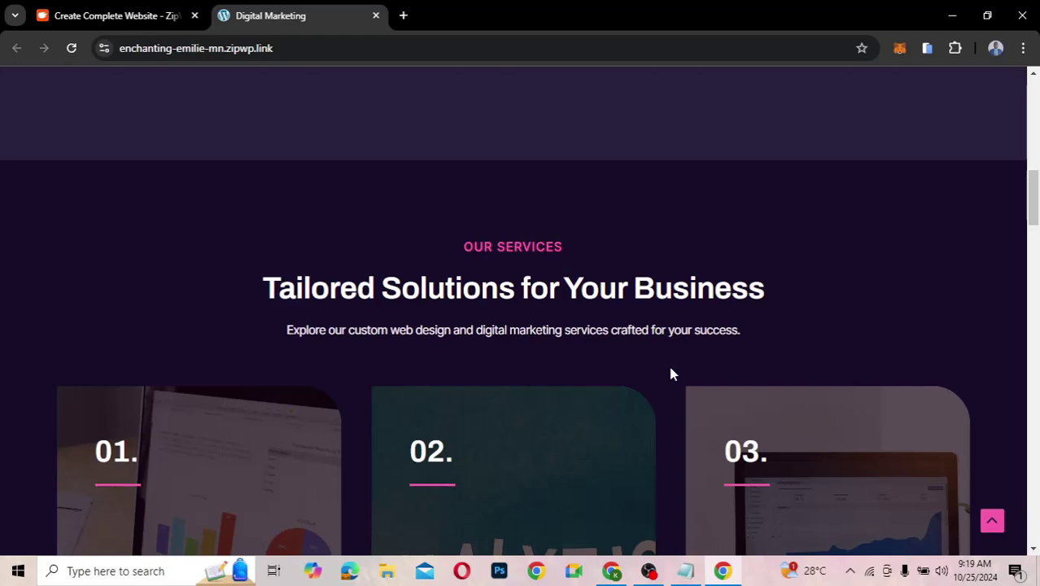
scroll(670, 373, "down", 5)
scroll(671, 371, "down", 5)
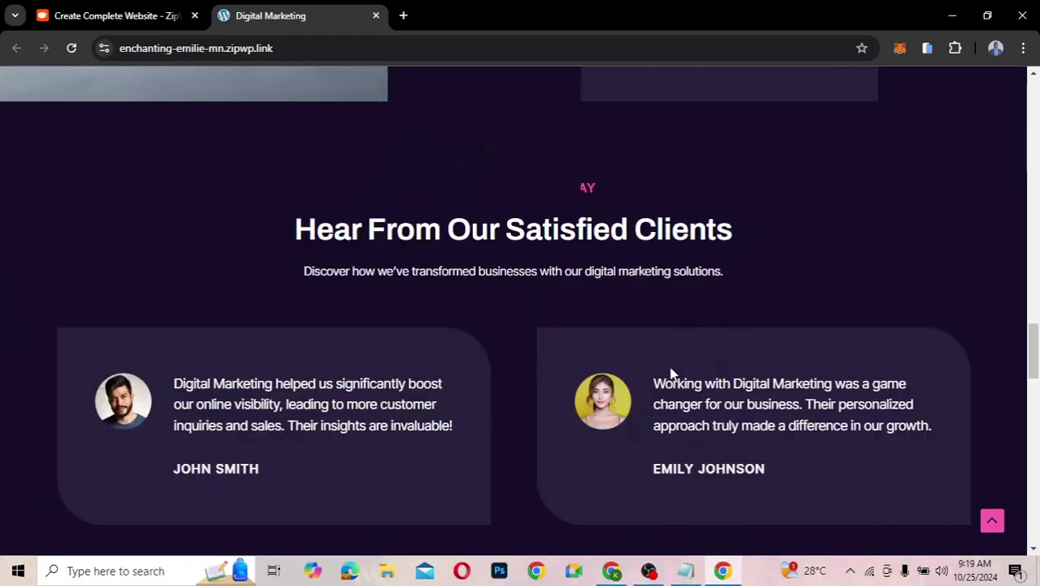
scroll(670, 373, "down", 5)
scroll(670, 373, "down", 5)
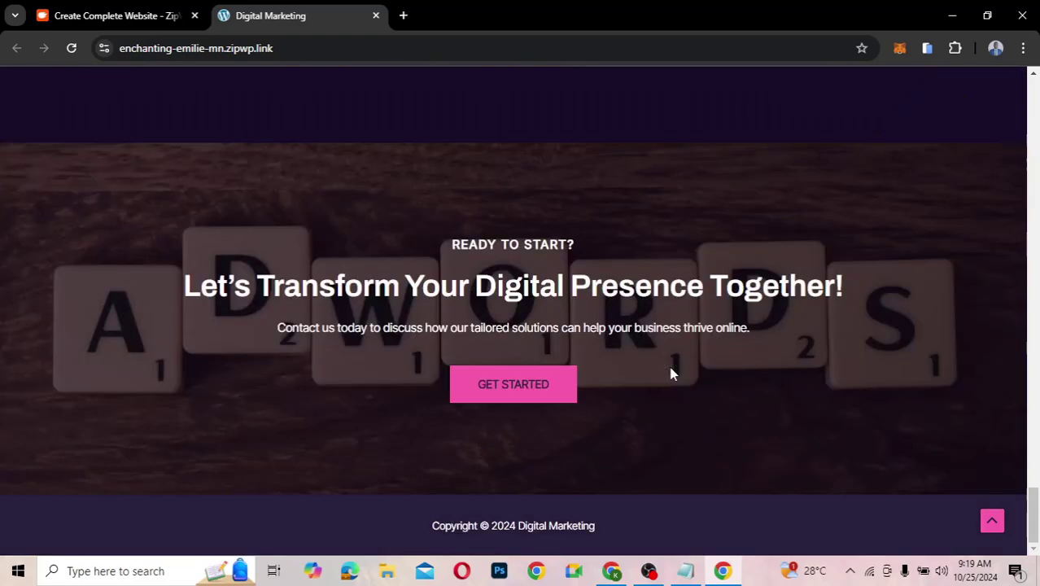
scroll(671, 373, "up", 5)
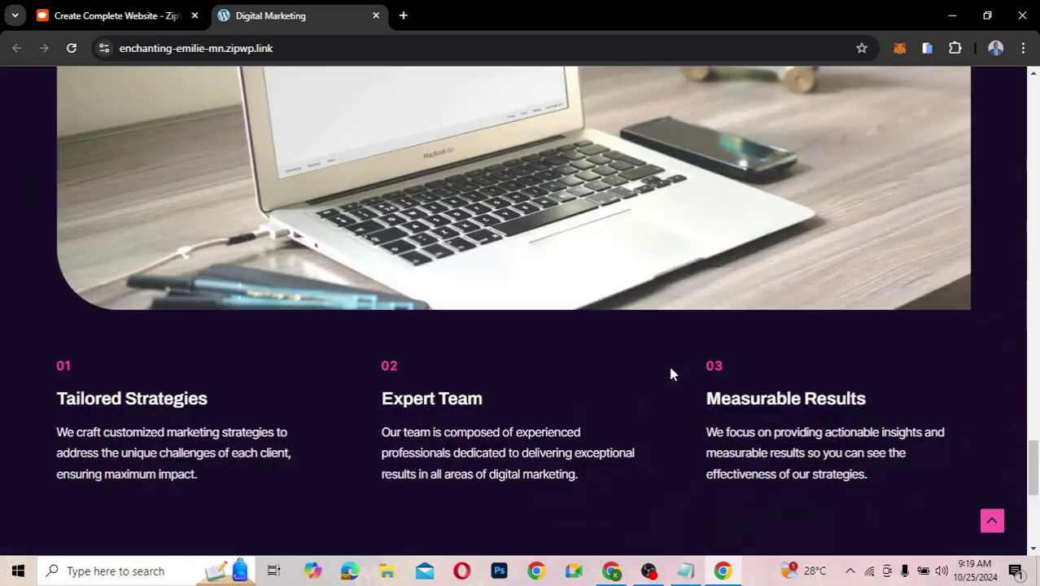
scroll(670, 372, "up", 5)
scroll(670, 373, "up", 5)
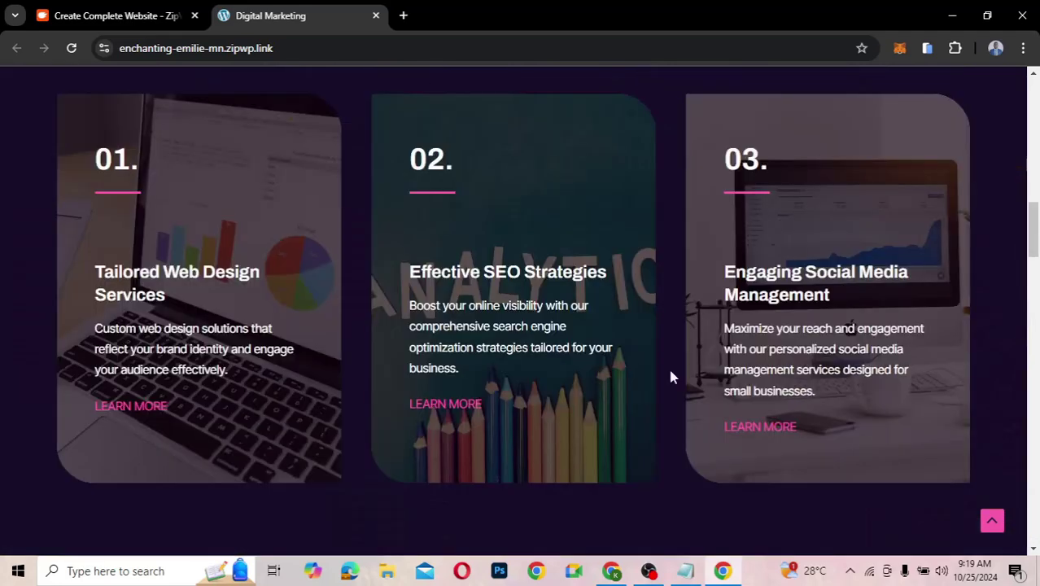
scroll(670, 373, "up", 5)
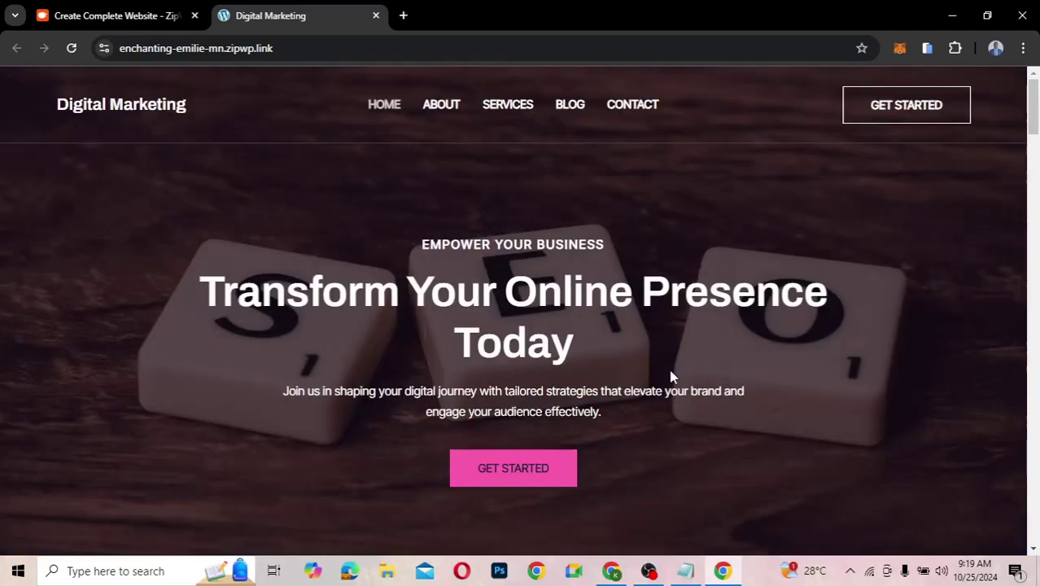
- Review the About page's 'Discover Our Digital Marketing Expertise' mission, values and FAQ sections
left_click(445, 108)
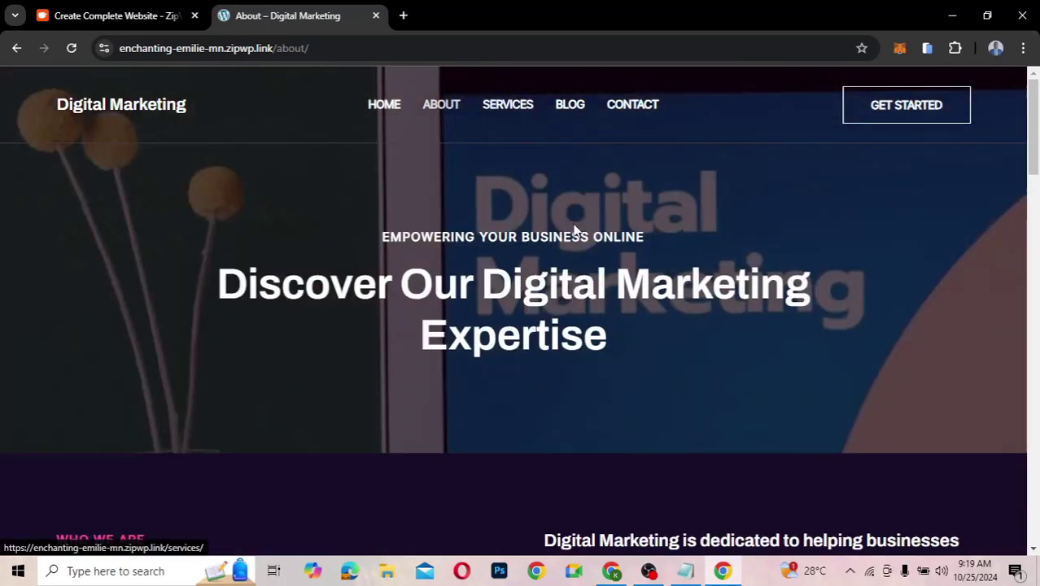
scroll(573, 231, "down", 5)
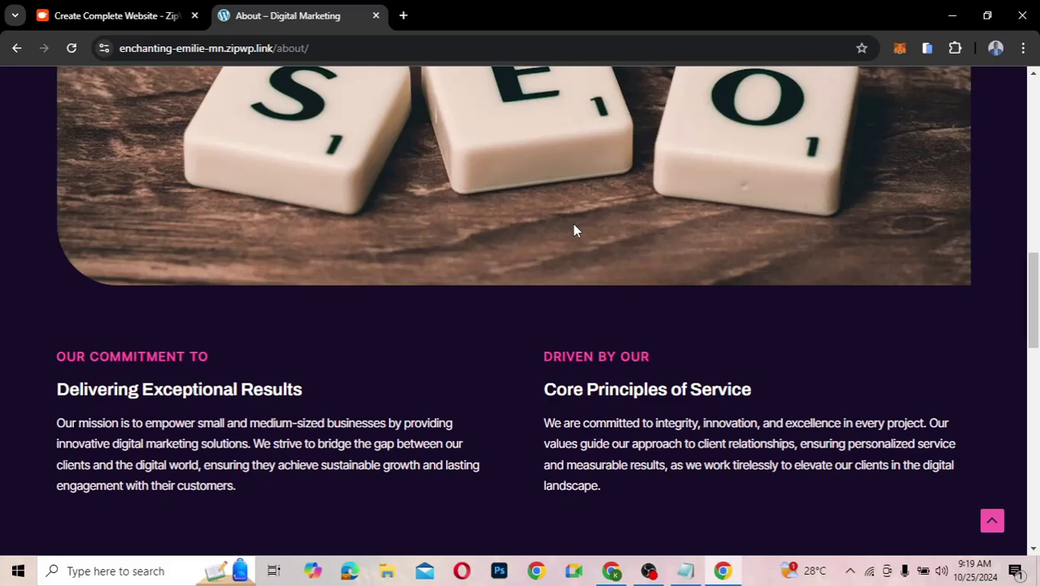
scroll(574, 230, "down", 3)
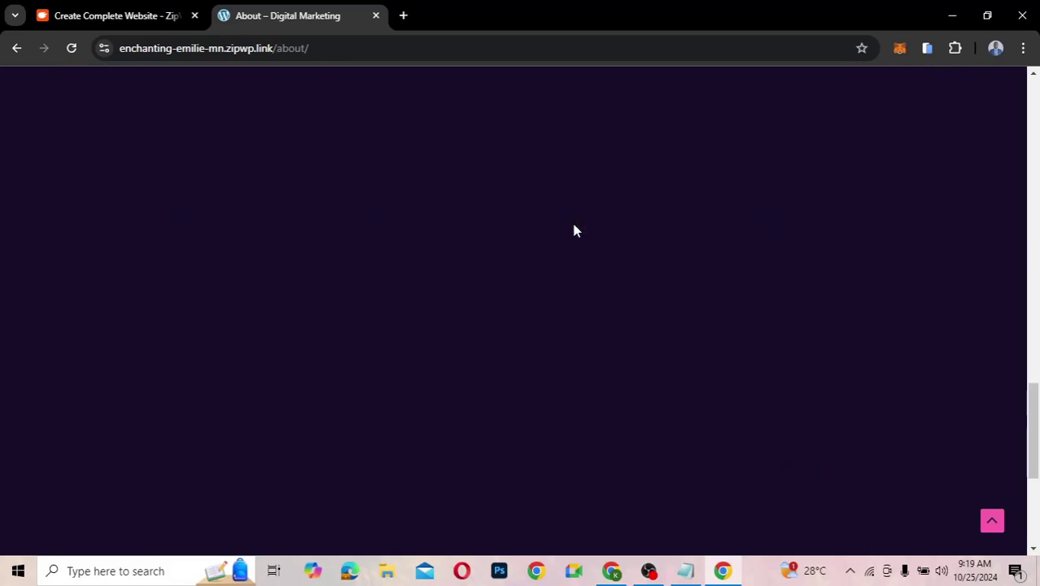
scroll(574, 230, "up", 7)
scroll(574, 223, "down", 5)
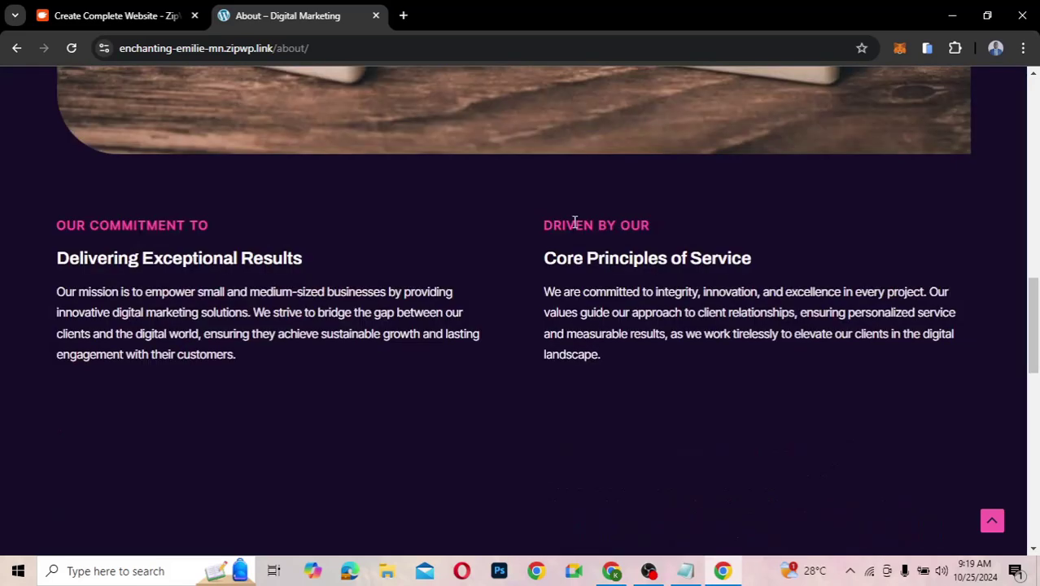
scroll(573, 224, "down", 5)
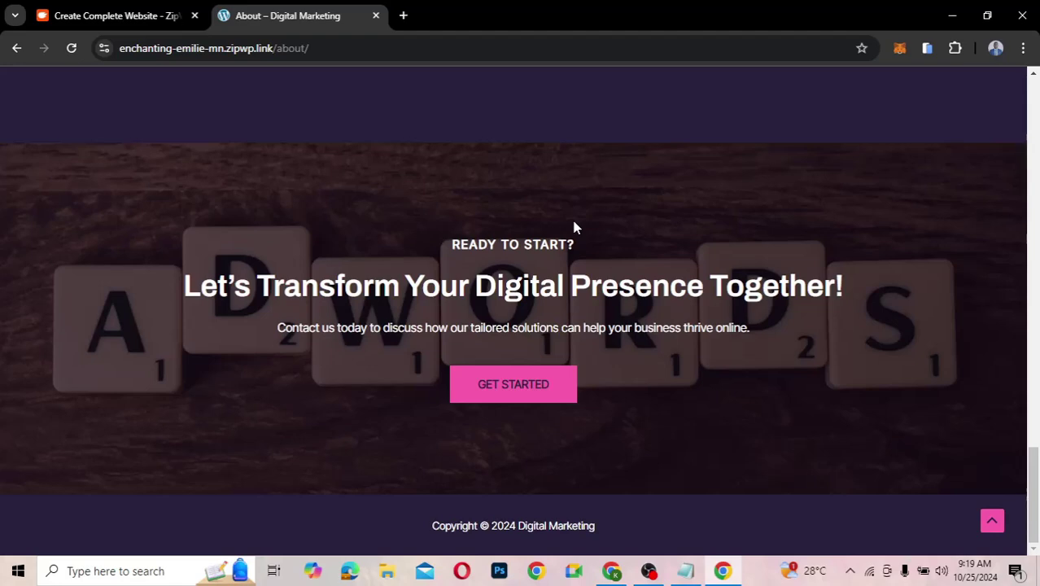
scroll(573, 225, "up", 3)
scroll(573, 227, "up", 2)
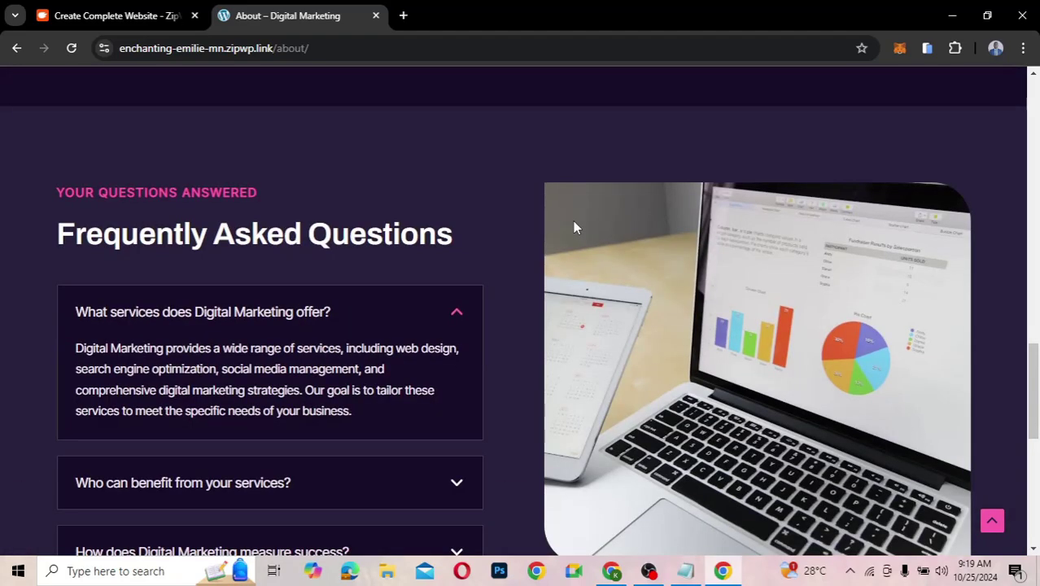
scroll(573, 226, "down", 1)
scroll(574, 227, "up", 2)
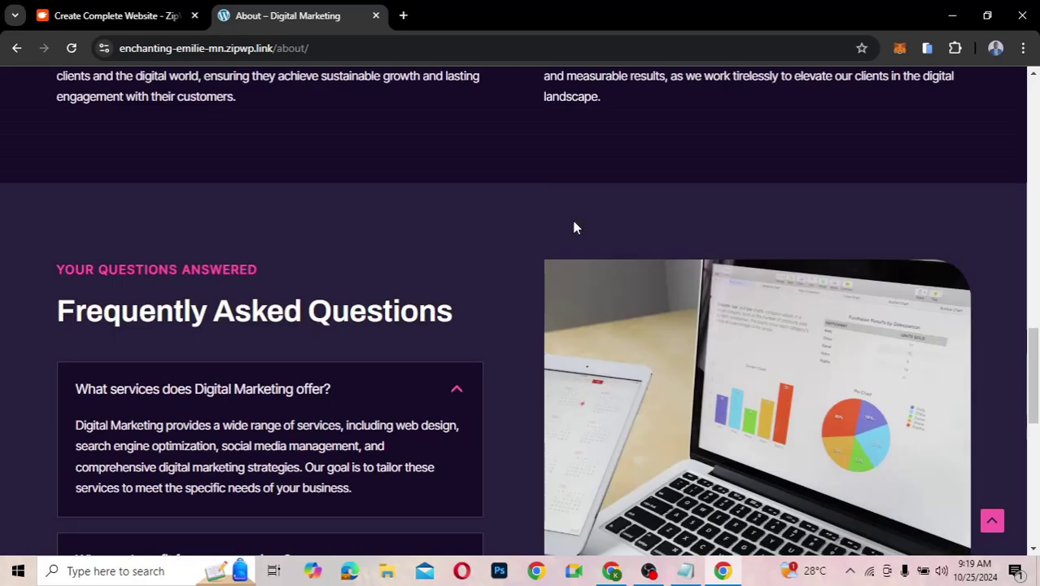
scroll(573, 227, "up", 2)
scroll(573, 227, "down", 5)
scroll(574, 227, "up", 1)
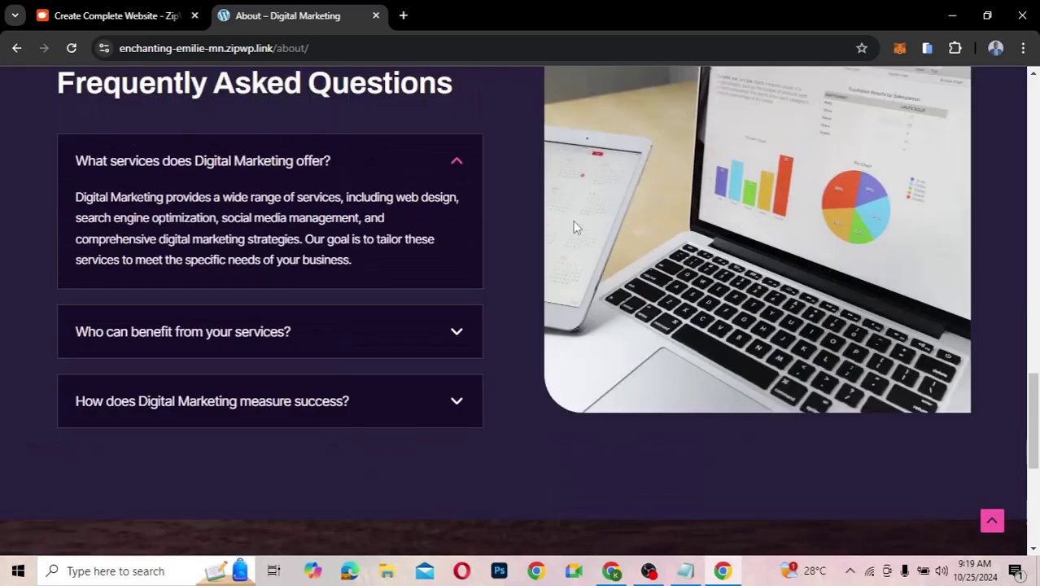
scroll(573, 227, "up", 10)
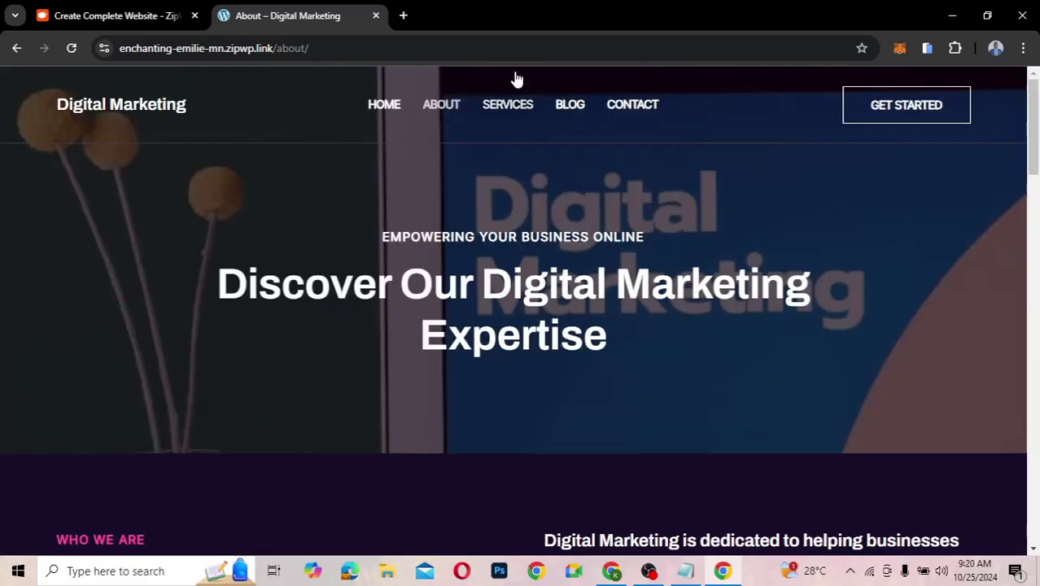
- Browse the Services page's service cards down to the closing call-to-action, then scroll back up
left_click(507, 108)
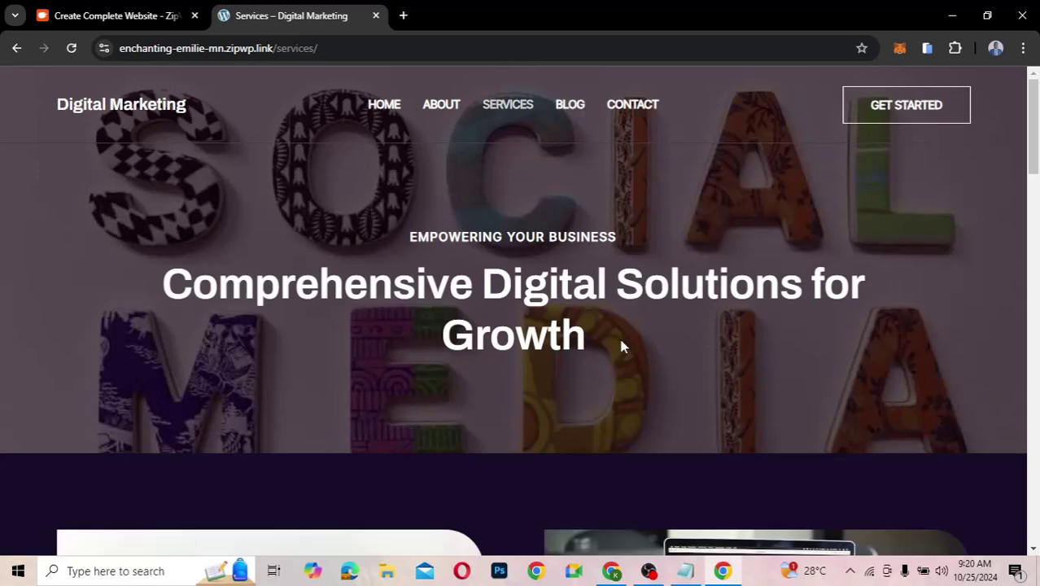
scroll(619, 346, "down", 5)
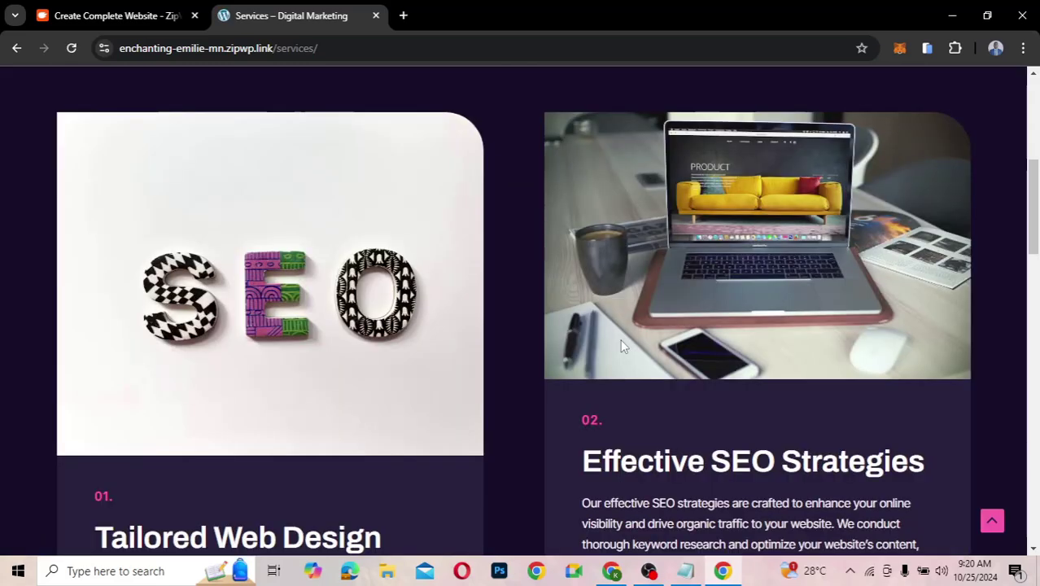
scroll(620, 346, "down", 4)
scroll(620, 346, "down", 3)
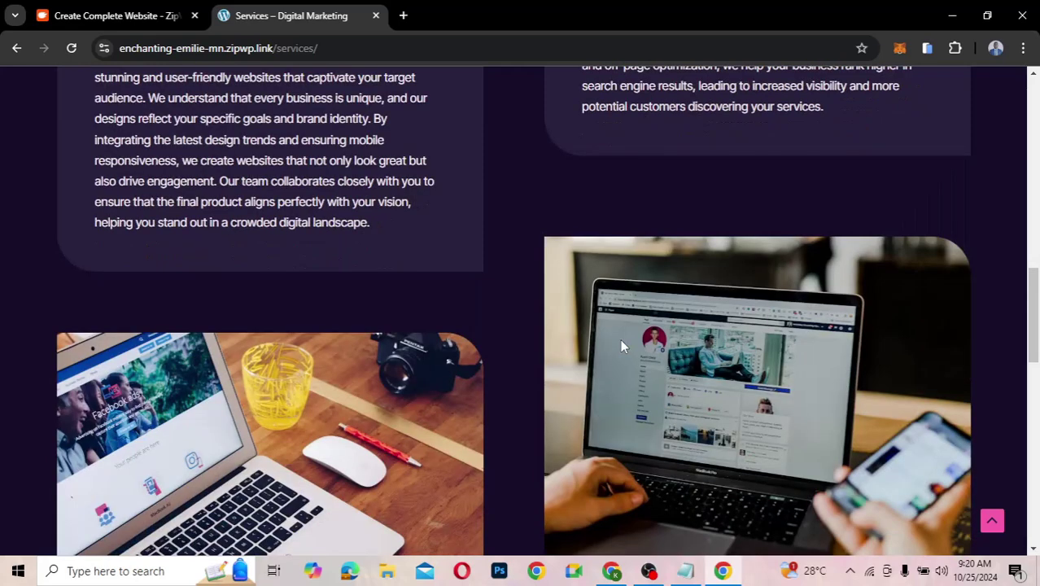
scroll(621, 346, "down", 8)
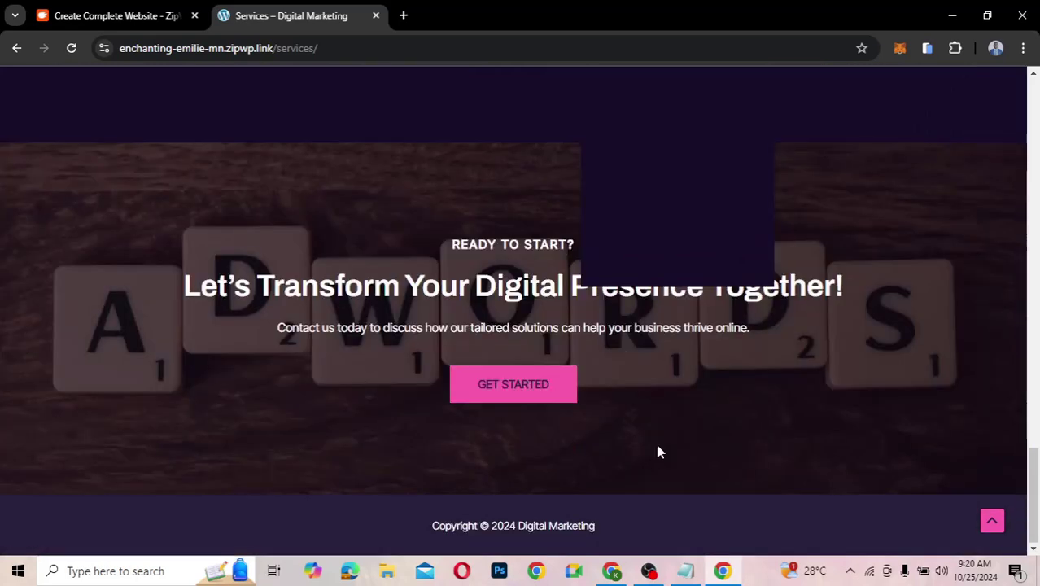
scroll(659, 453, "up", 10)
scroll(659, 452, "up", 3)
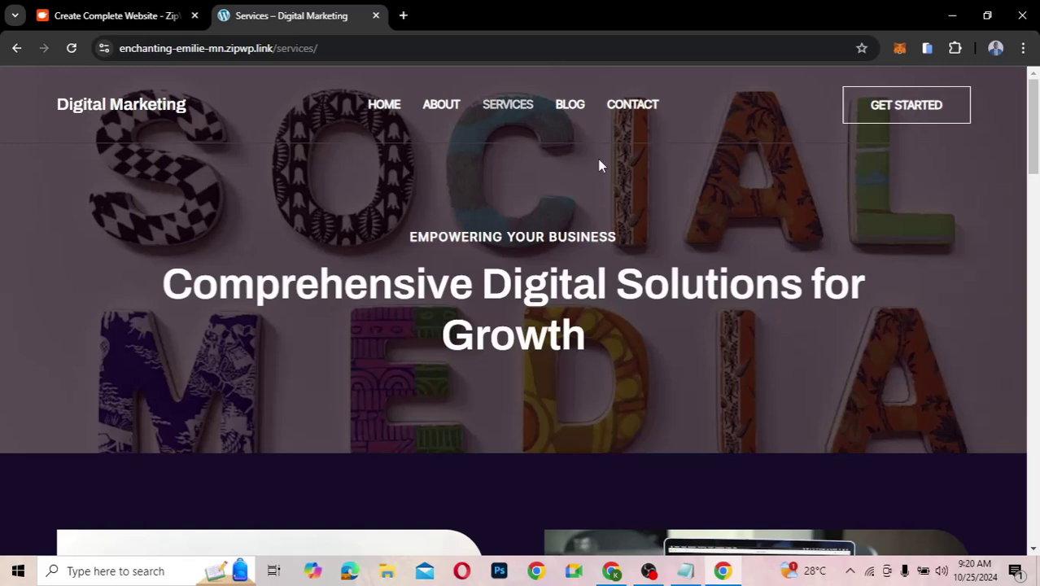
- Preview the Blog page, then review the 'Connect with Digital Marketing Experts' Contact page
left_click(572, 104)
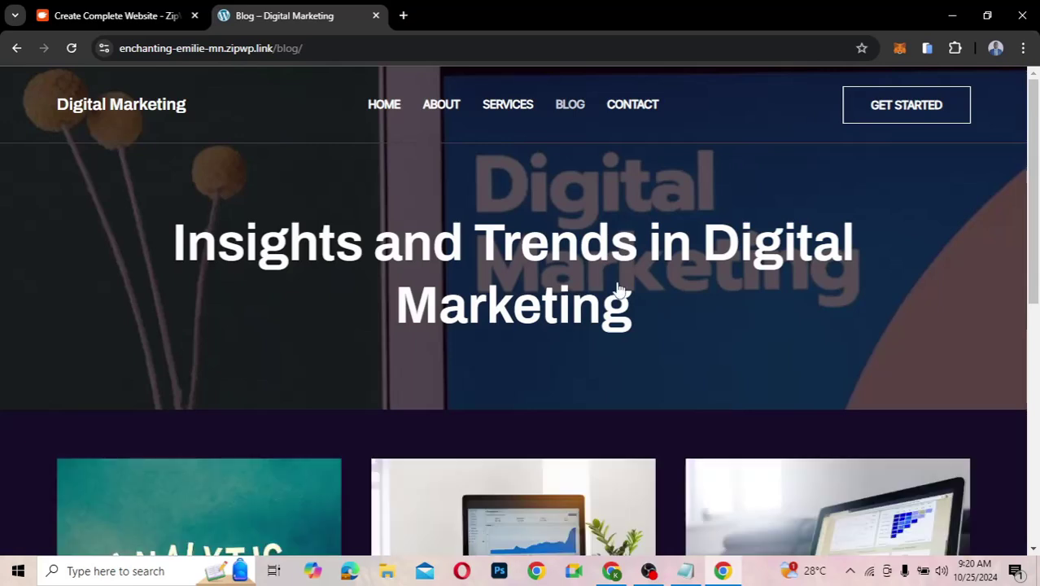
left_click(634, 104)
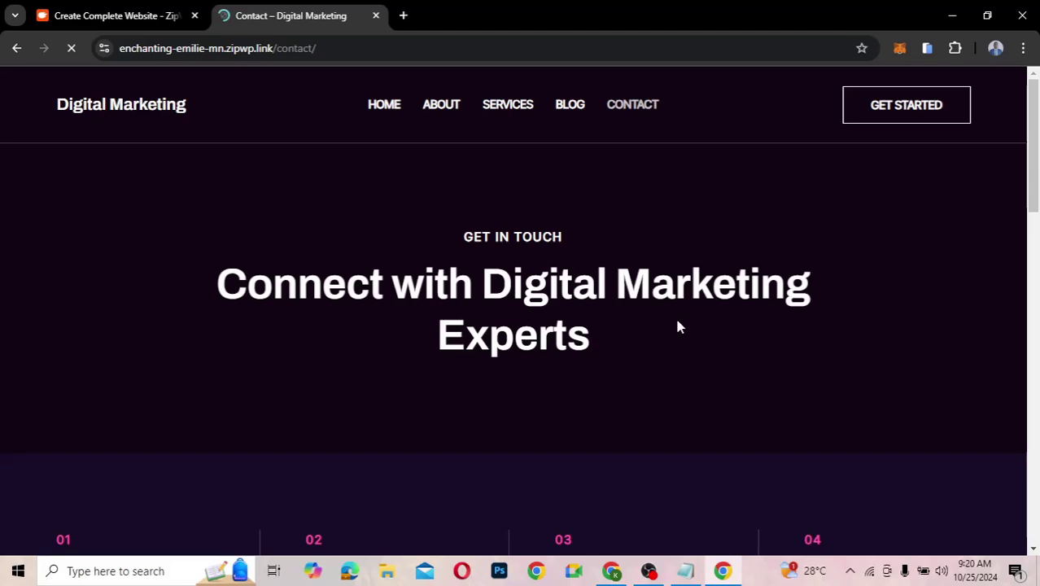
scroll(677, 325, "down", 5)
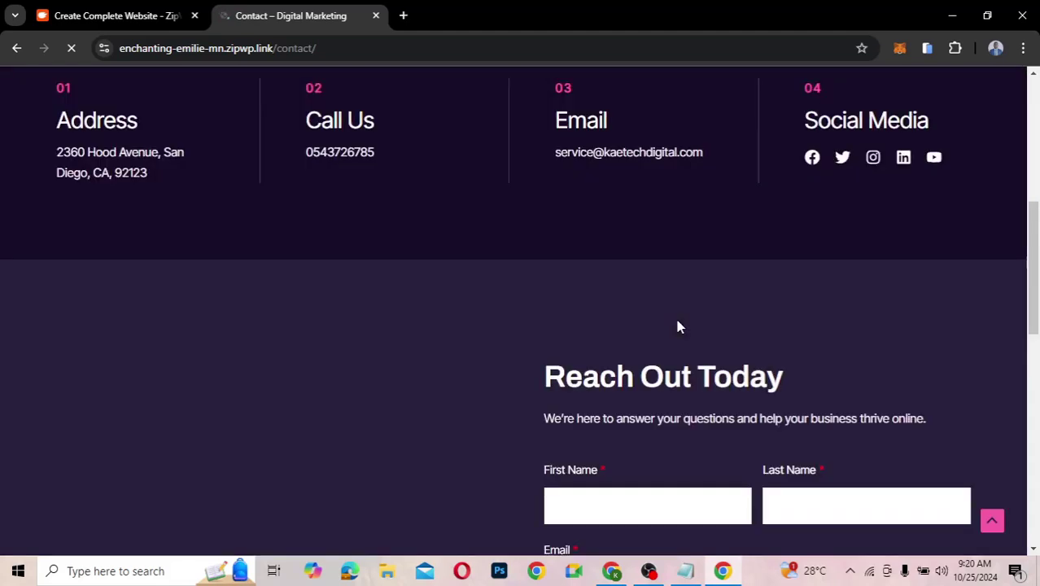
scroll(680, 326, "down", 5)
scroll(679, 326, "up", 2)
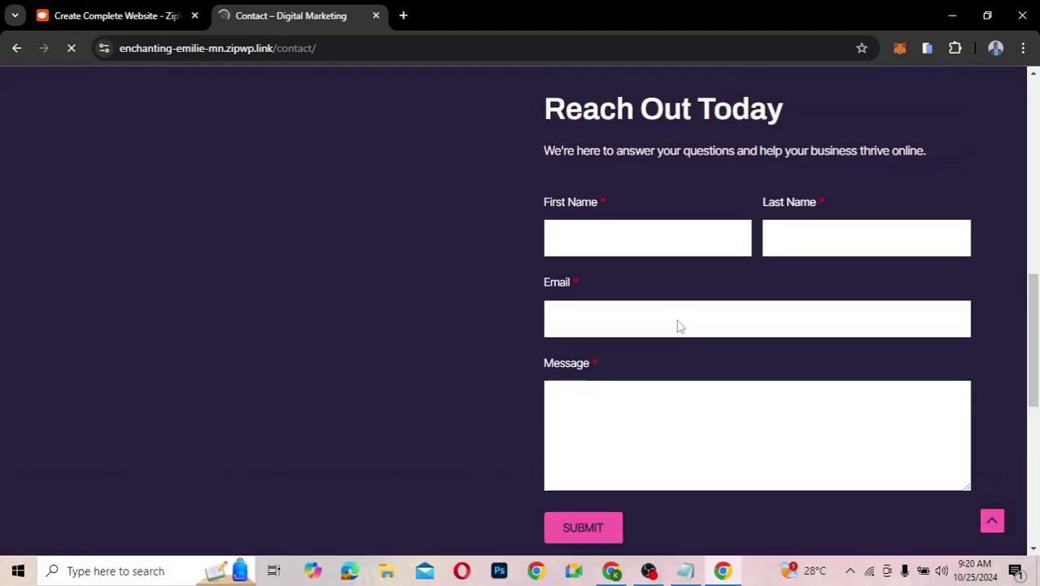
scroll(679, 325, "down", 5)
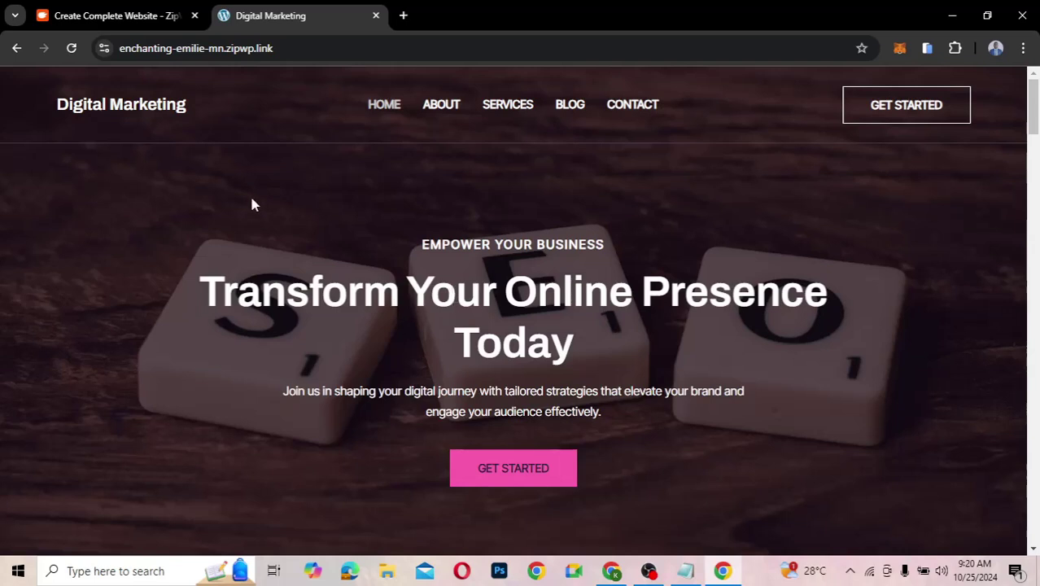
- Check the new site's WordPress admin Plugins list, showing only Spectra 2.16.2, then return to ZipWP
left_click(126, 17)
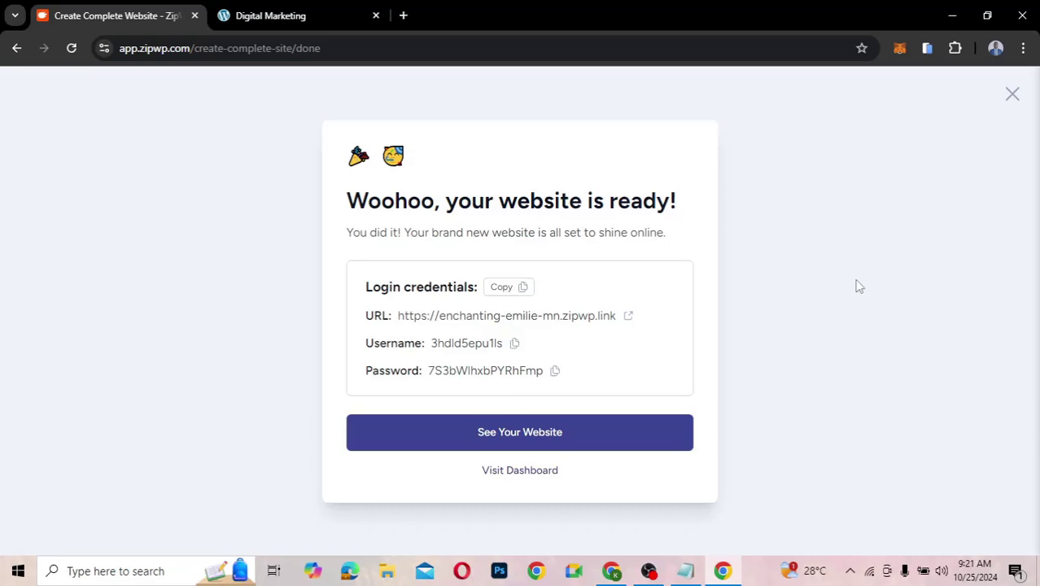
left_click(526, 471)
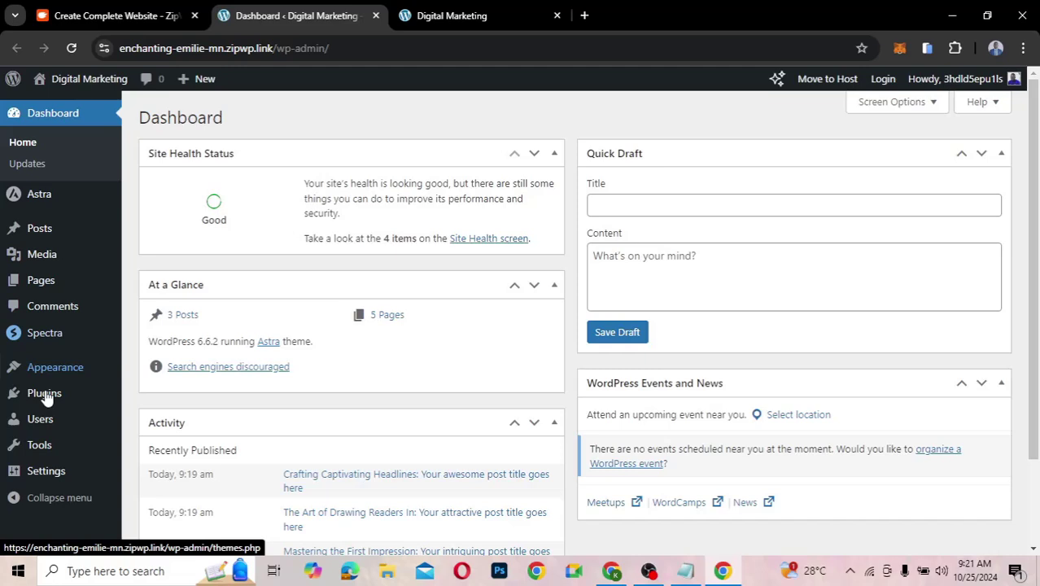
left_click(167, 395)
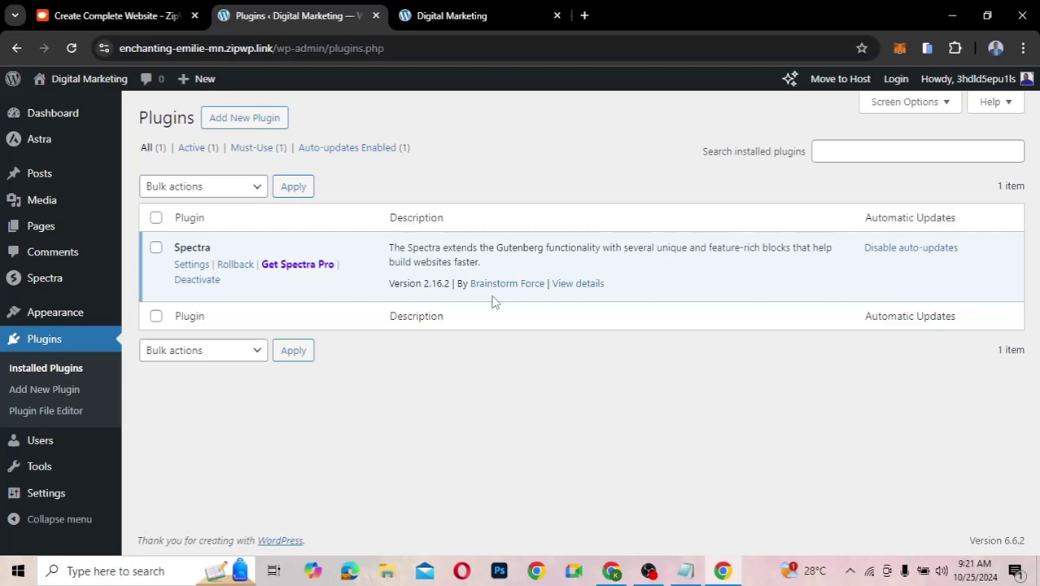
key("ctrl+shift+Tab")
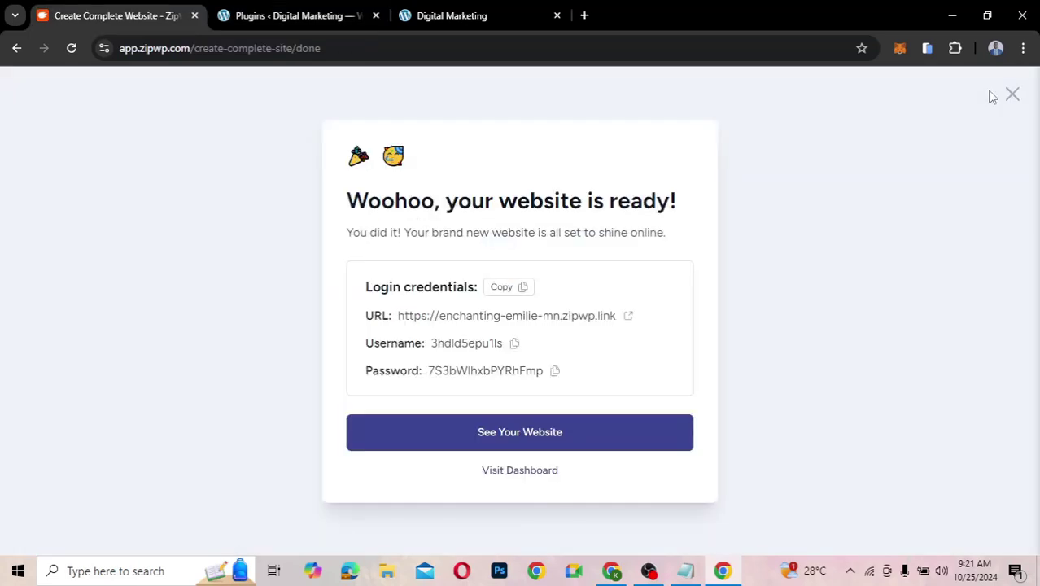
- Refresh the ZipWP dashboard and list the sites, showing Digital Marketing as Permanent
left_click(1011, 94)
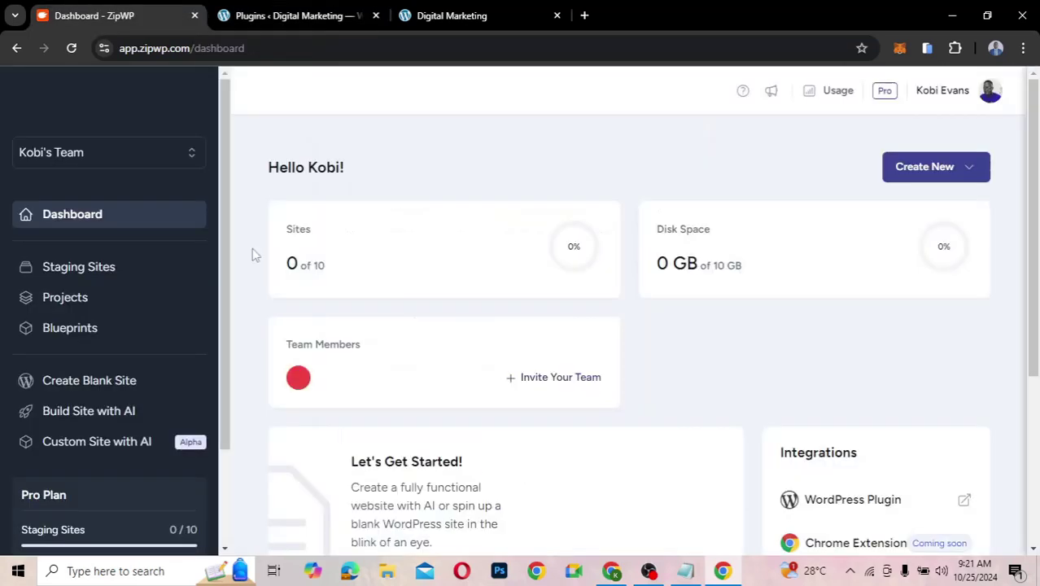
left_click(71, 48)
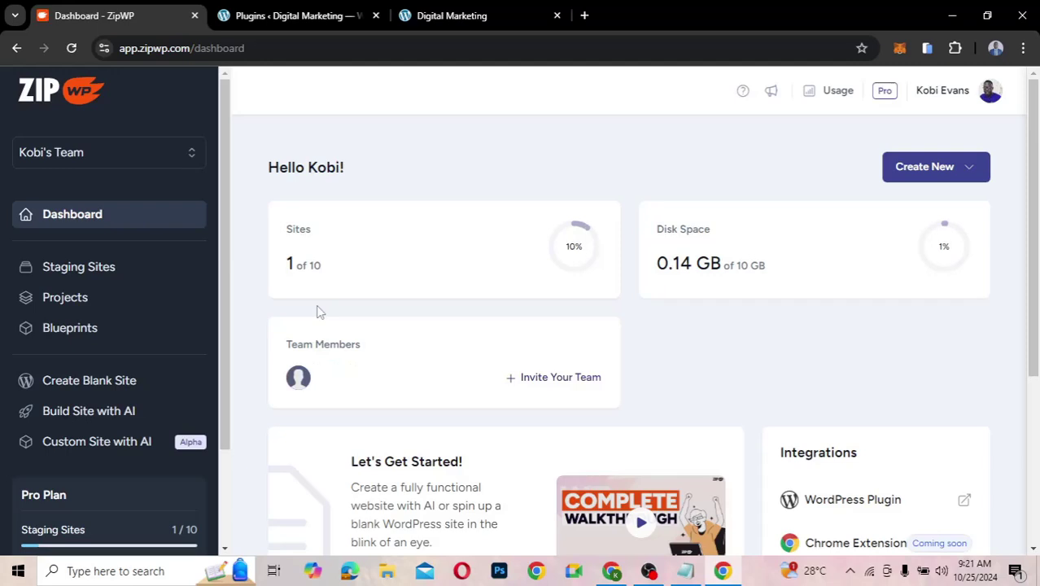
scroll(319, 312, "down", 2)
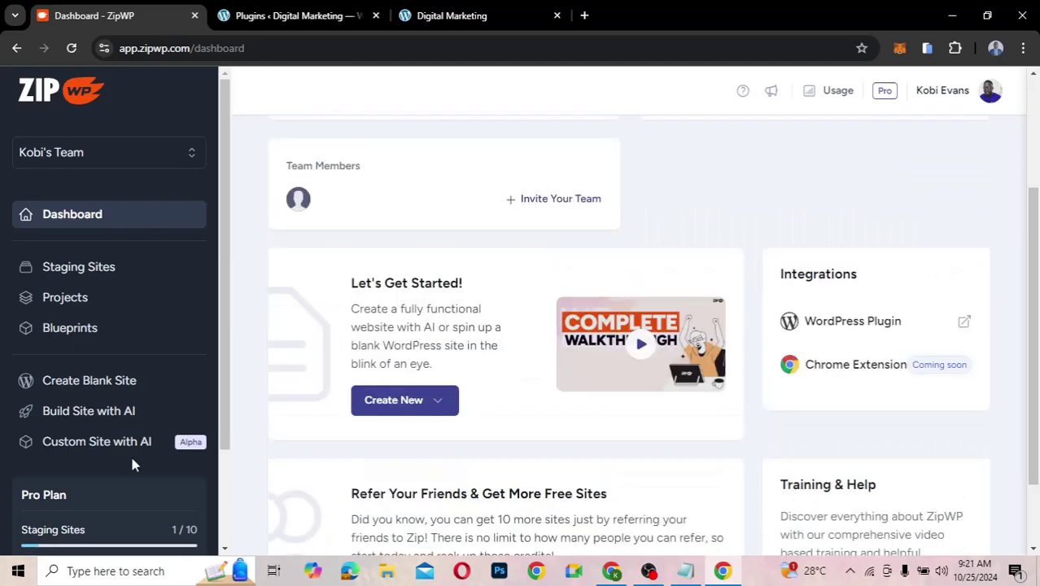
scroll(58, 455, "down", 2)
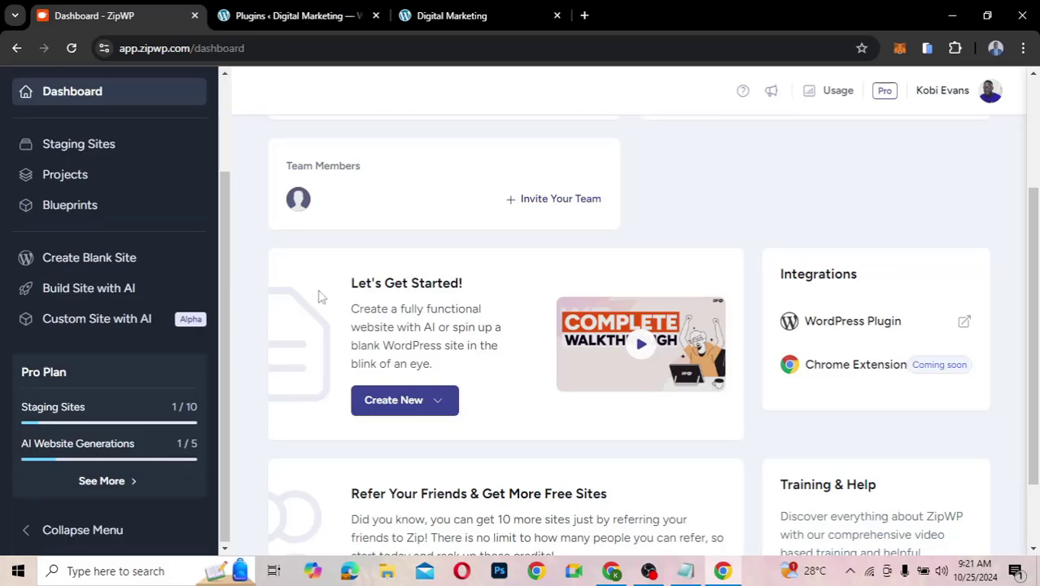
left_click(87, 151)
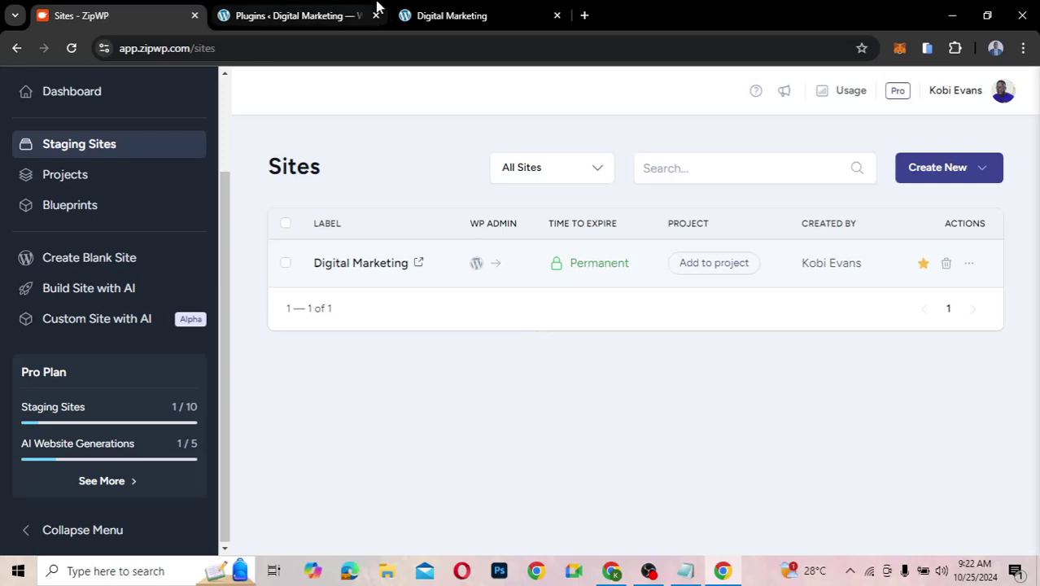
left_click(317, 16)
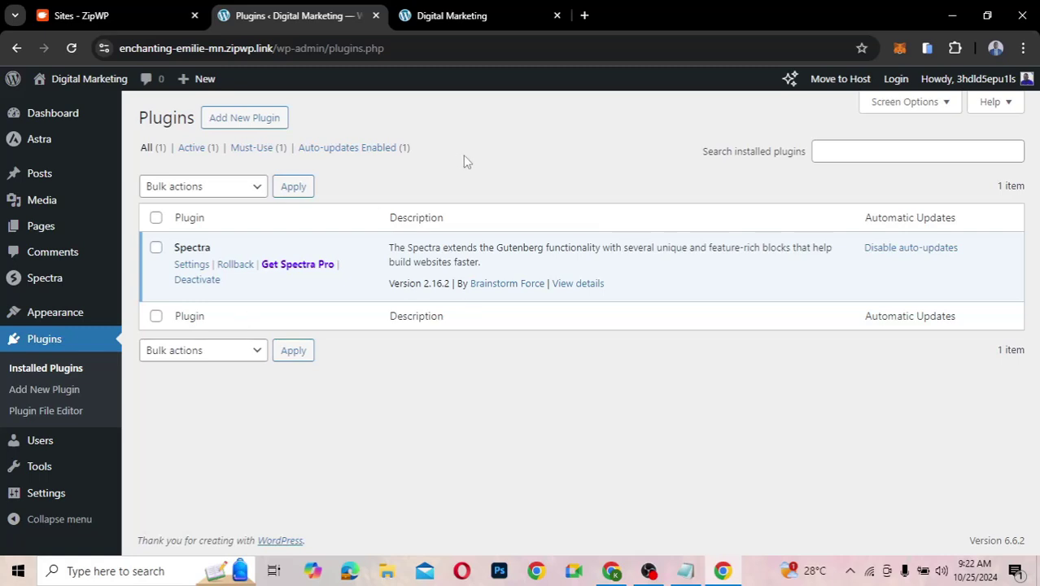
left_click(130, 18)
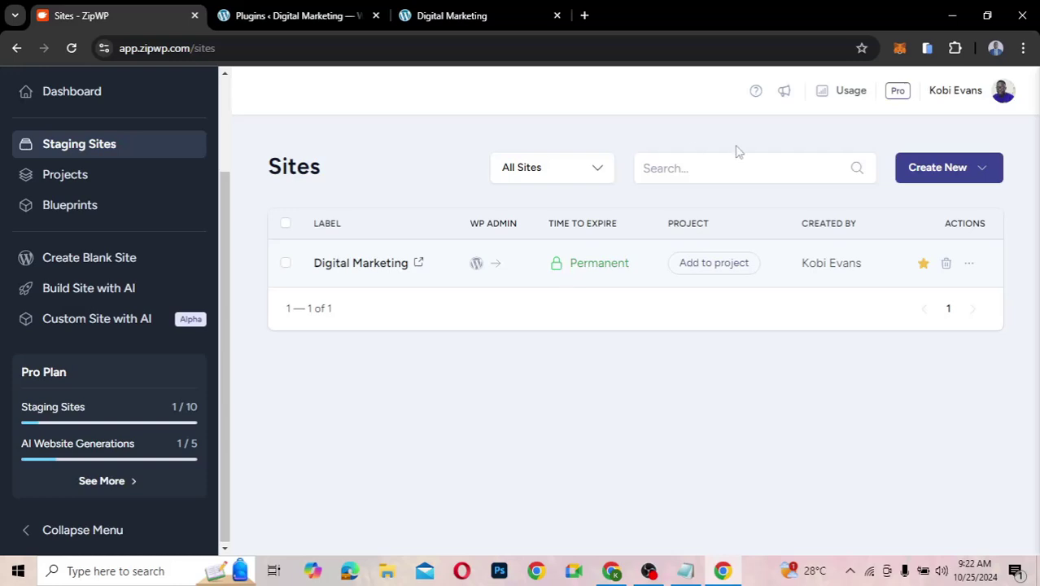
- View Pro Plan usage (1/10 staging sites, 0.14/10 GB disk) and glance at the billing page
left_click(106, 481)
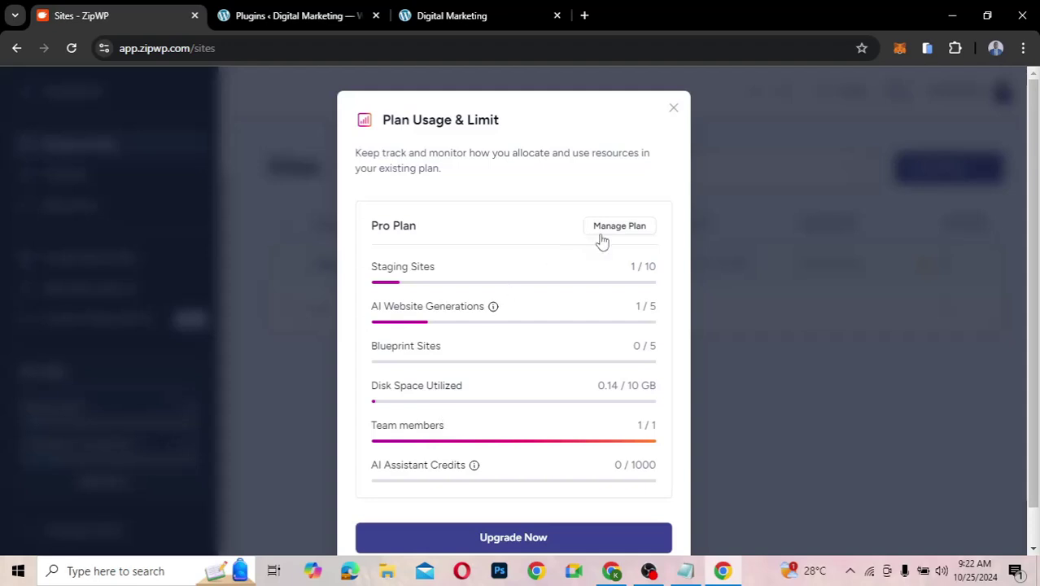
left_click(501, 539)
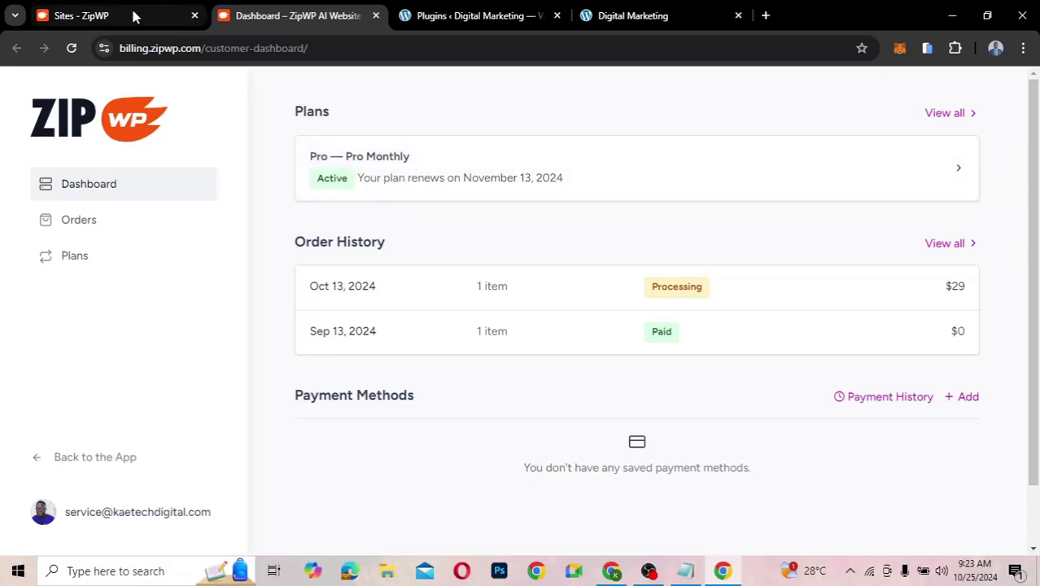
left_click(376, 16)
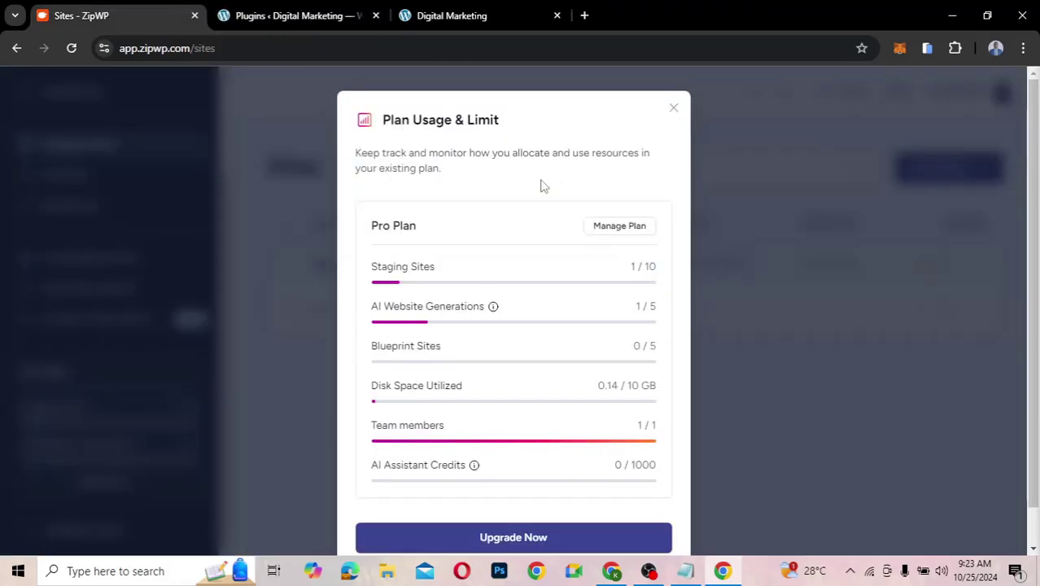